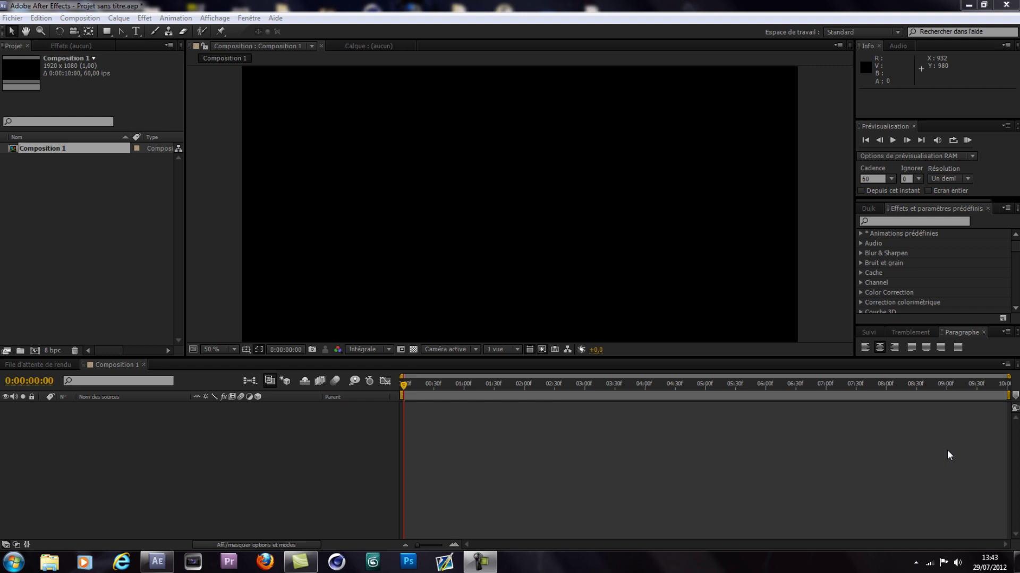
Create Composition 2 at 1920×1080, 60 fps, Intégrale resolution, lasting 0:00:10:00
{"action": "left_click", "coordinate": [84, 18]}
{"action": "left_click", "coordinate": [90, 33]}
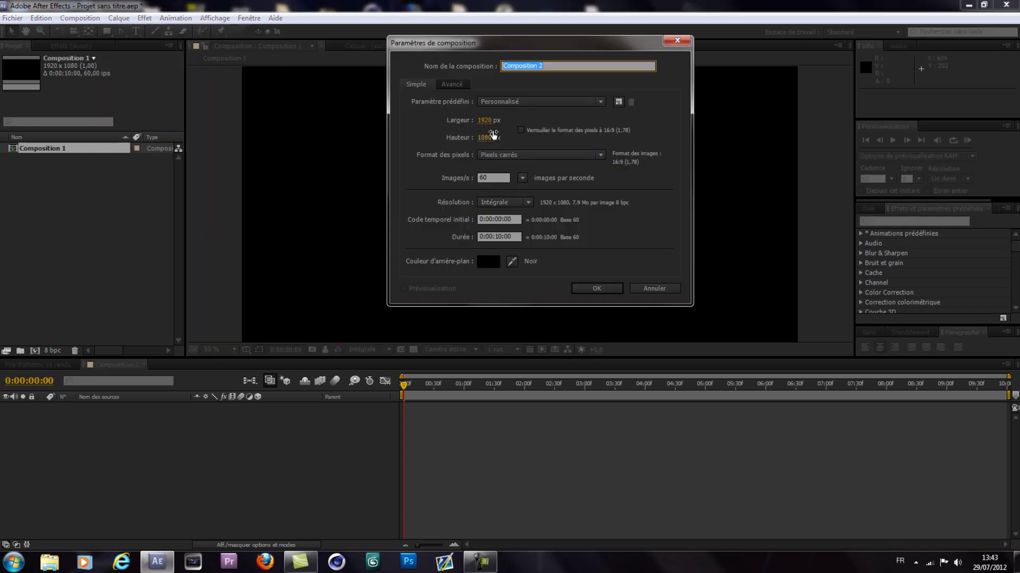
{"action": "left_click", "coordinate": [493, 121]}
{"action": "left_click", "coordinate": [493, 179]}
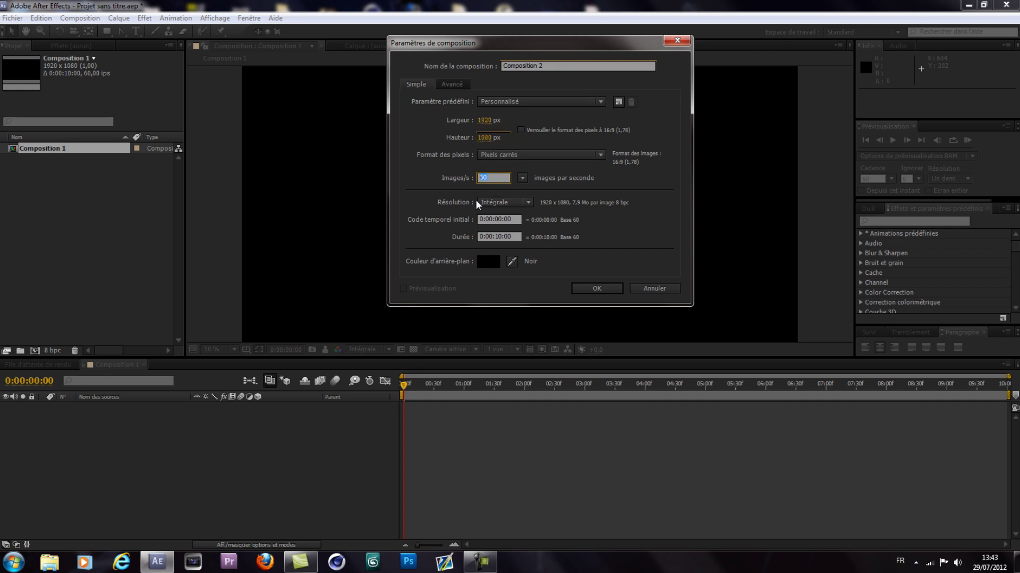
{"action": "left_click", "coordinate": [521, 202]}
{"action": "left_click", "coordinate": [527, 212]}
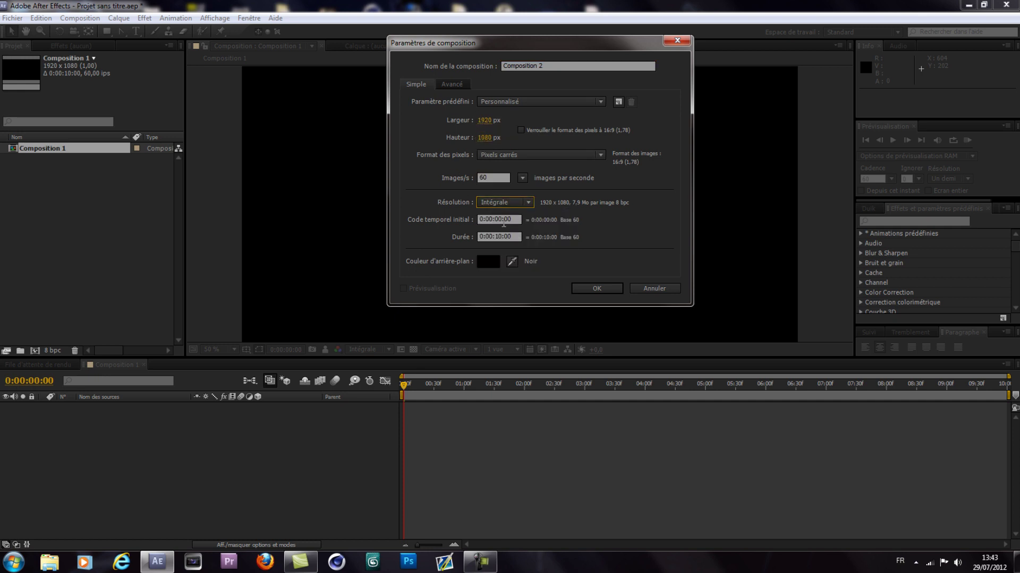
{"action": "left_click", "coordinate": [604, 289]}
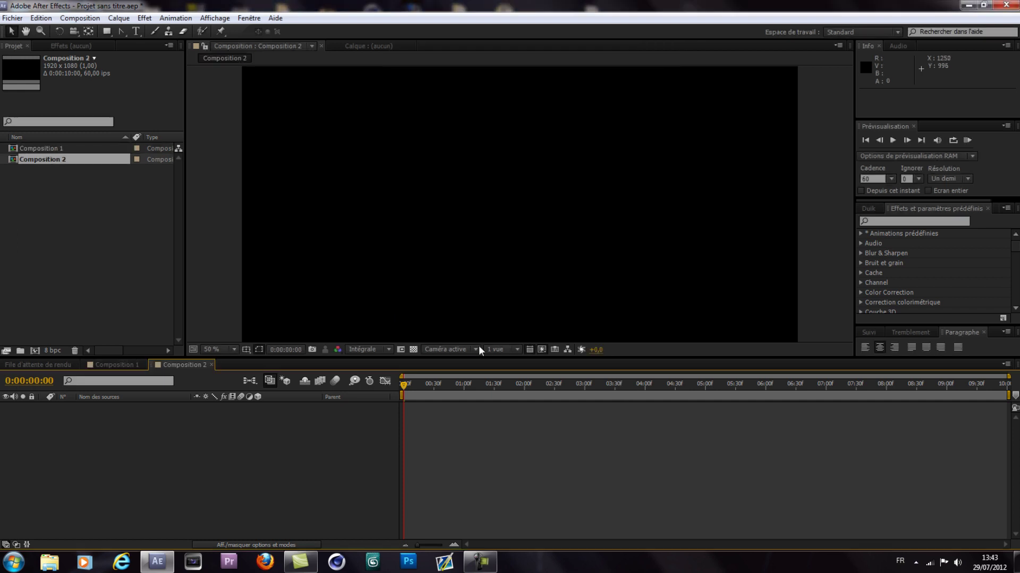
Close the Composition 1 timeline and add a full-frame white solid to Composition 2
{"action": "left_click", "coordinate": [144, 364]}
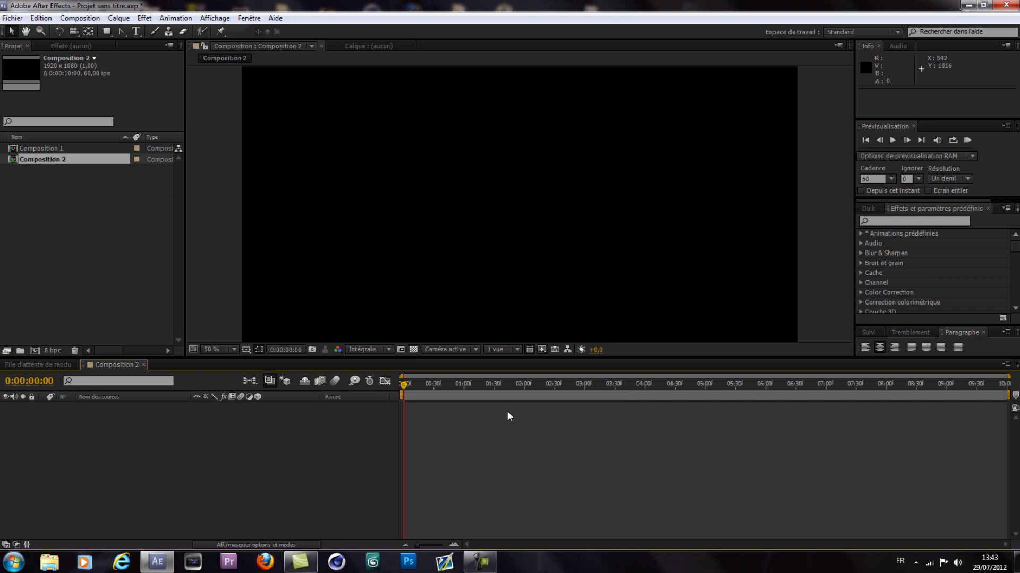
{"action": "left_click", "coordinate": [118, 18]}
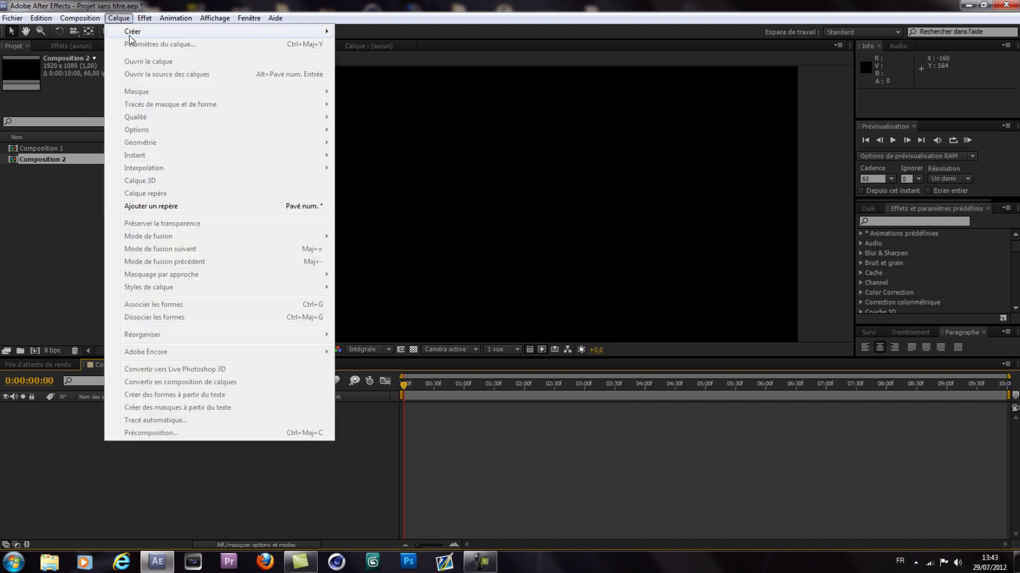
{"action": "mouse_move", "coordinate": [132, 35]}
{"action": "left_click", "coordinate": [384, 44]}
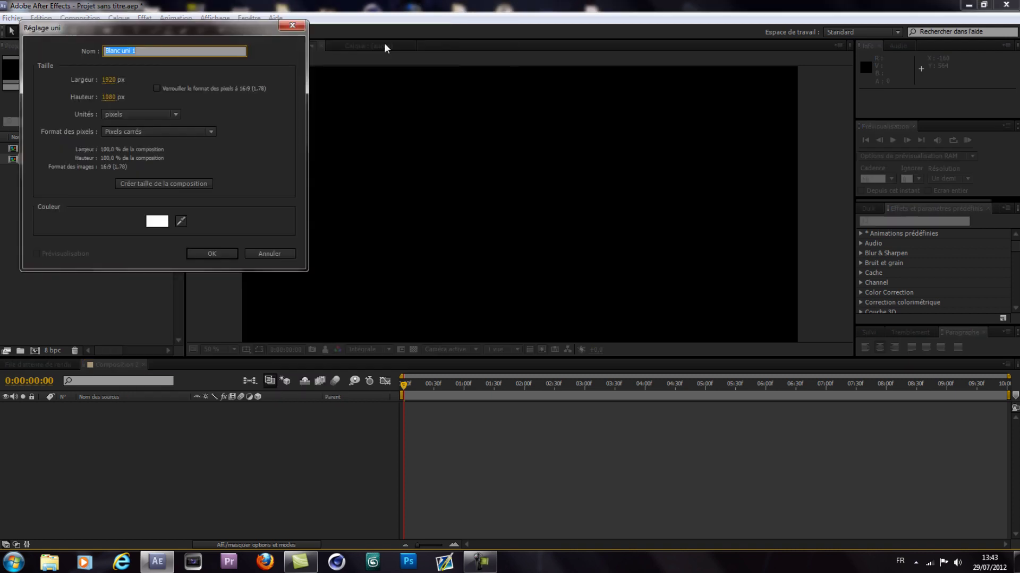
{"action": "left_click", "coordinate": [202, 255]}
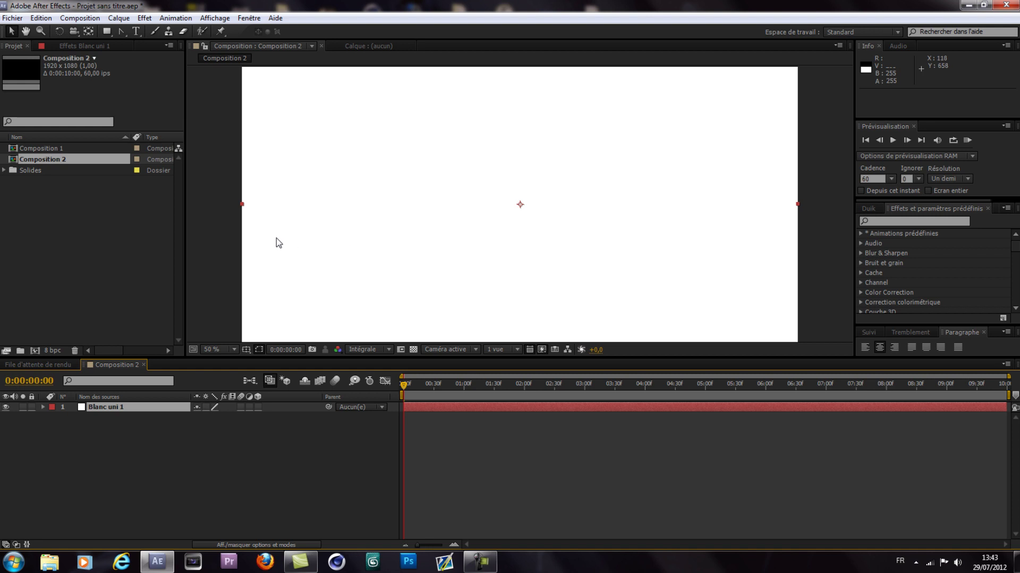
Select the Blanc uni 1 solid in the timeline to prepare it for an effect
{"action": "scroll", "coordinate": [271, 250], "scroll_direction": "down", "scroll_amount": 1}
{"action": "scroll", "coordinate": [366, 279], "scroll_direction": "up", "scroll_amount": 4}
{"action": "scroll", "coordinate": [361, 282], "scroll_direction": "down", "scroll_amount": 4}
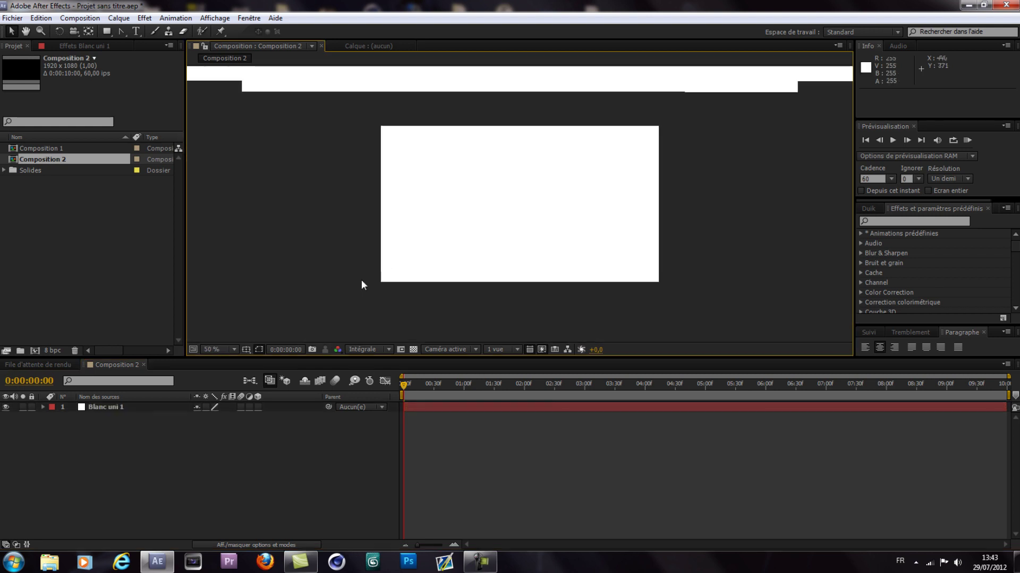
{"action": "left_click", "coordinate": [139, 408]}
{"action": "left_click", "coordinate": [144, 19]}
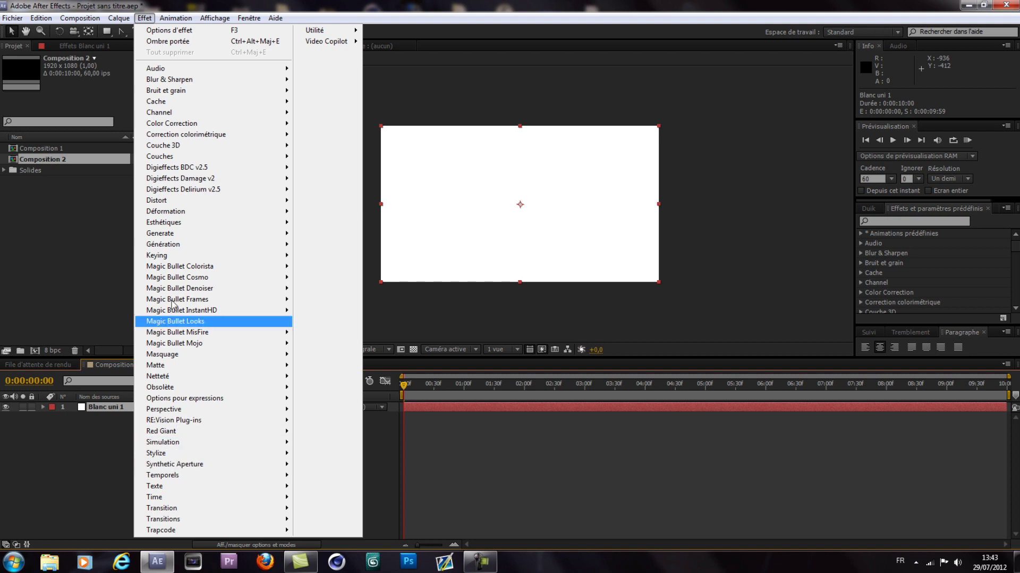
Apply the Dégradé effect to Blanc uni 1 and remove the accidental duplicate Dégradé 2
{"action": "mouse_move", "coordinate": [175, 244]}
{"action": "left_click", "coordinate": [357, 272]}
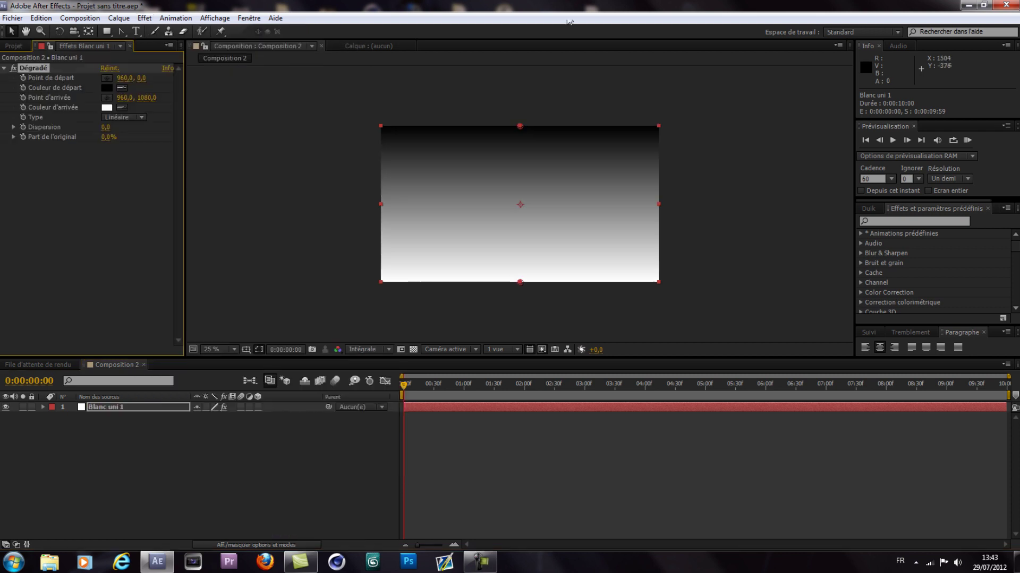
{"action": "left_click", "coordinate": [14, 69]}
{"action": "left_click", "coordinate": [892, 221]}
{"action": "type", "text": "dégr"}
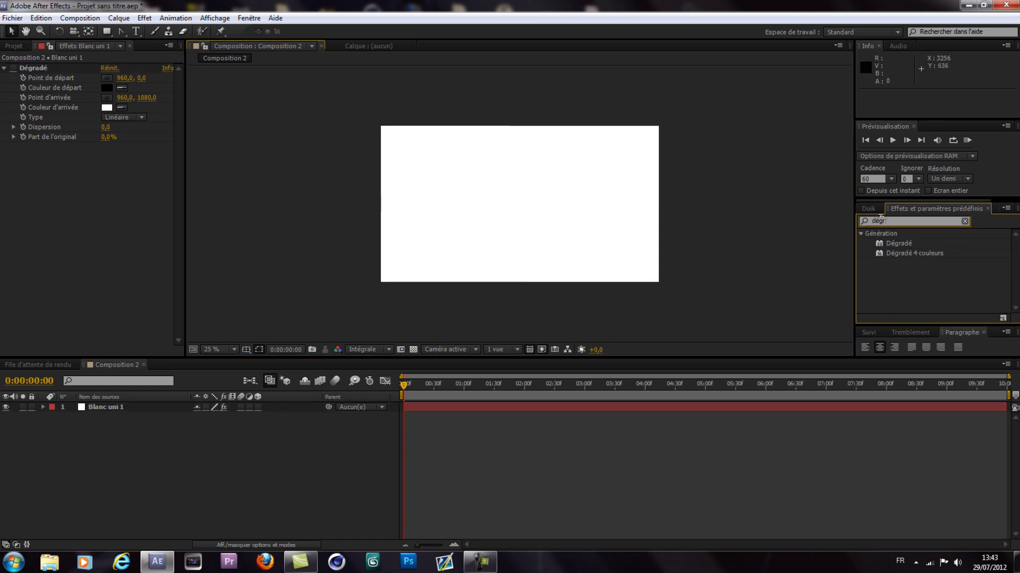
{"action": "left_click_drag", "start_coordinate": [929, 243], "coordinate": [895, 279]}
{"action": "left_click_drag", "start_coordinate": [894, 242], "coordinate": [502, 214]}
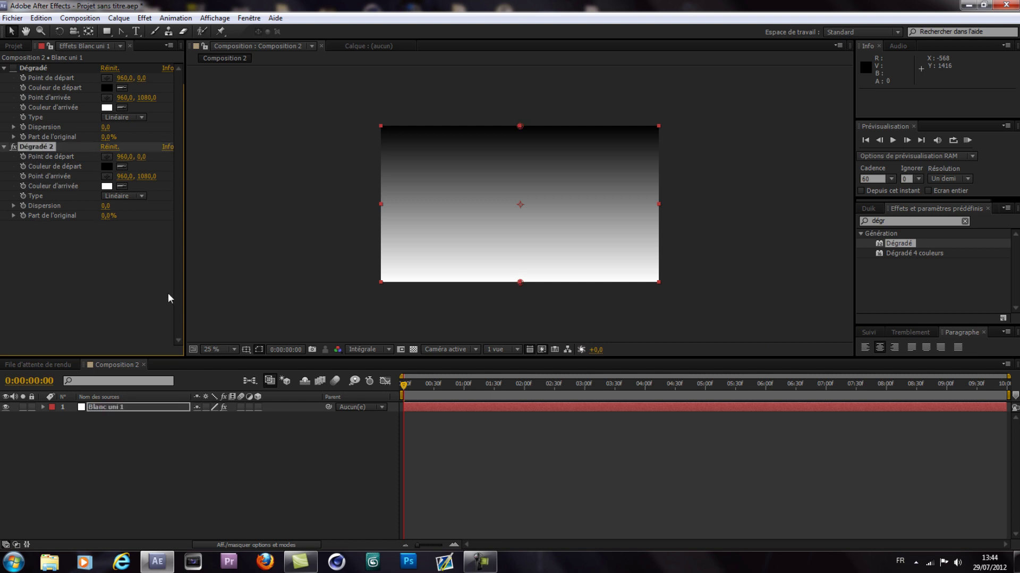
{"action": "key", "text": "Delete"}
{"action": "left_click", "coordinate": [30, 68]}
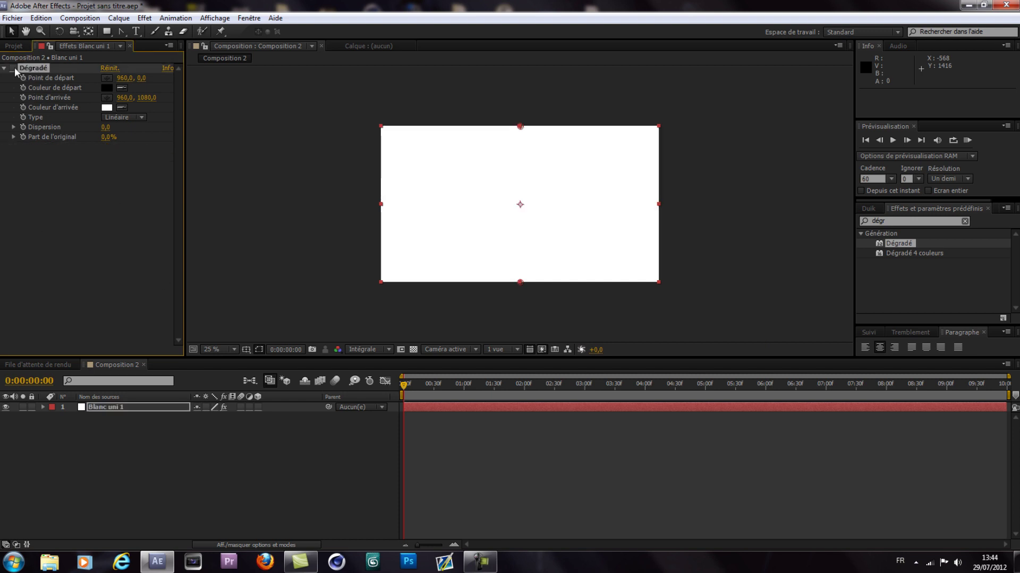
Place the gradient start at the frame centre (956, 544) and its end beyond the bottom-left (-160, 1436)
{"action": "left_click", "coordinate": [14, 68]}
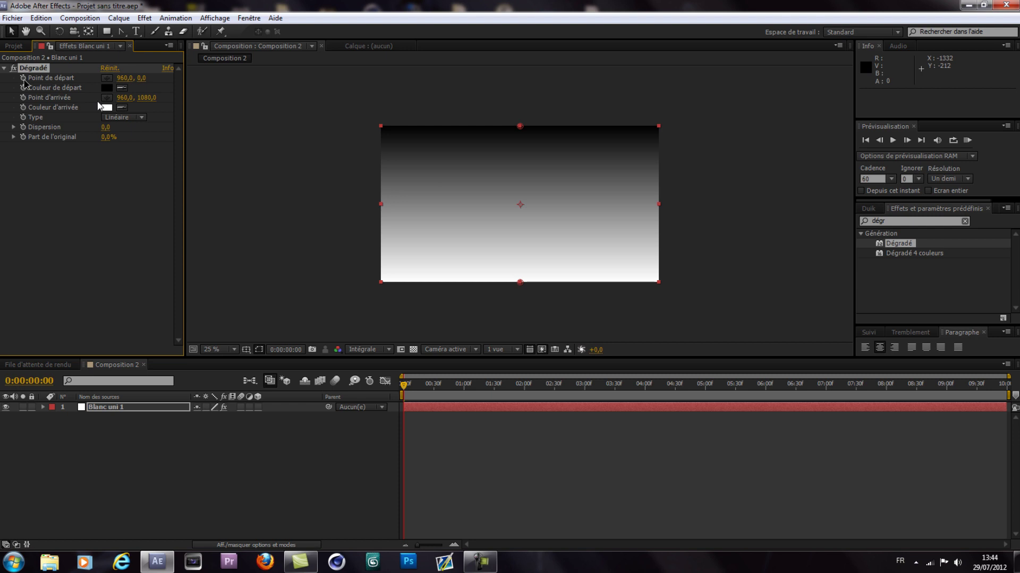
{"action": "left_click", "coordinate": [106, 78]}
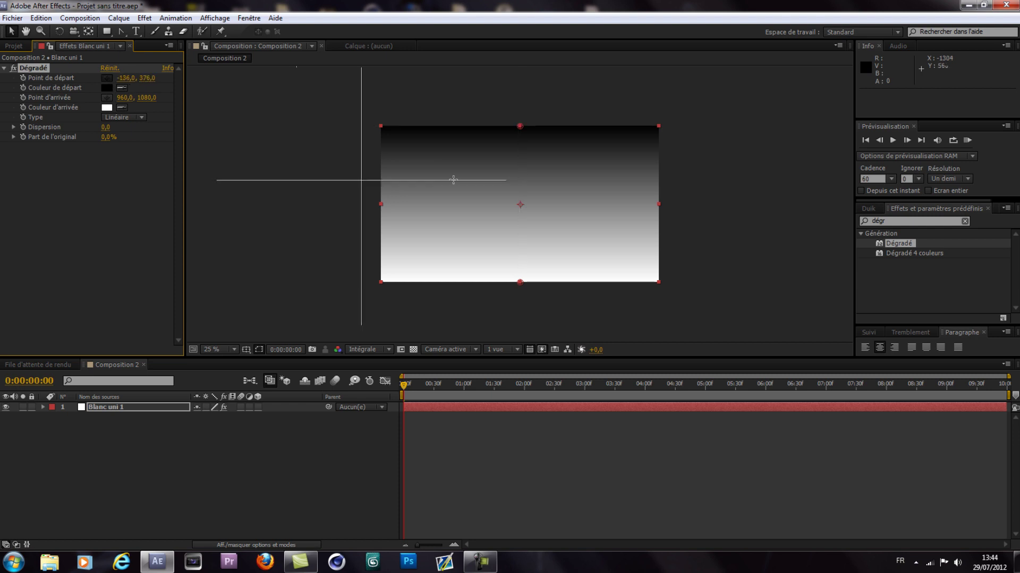
{"action": "left_click", "coordinate": [519, 204]}
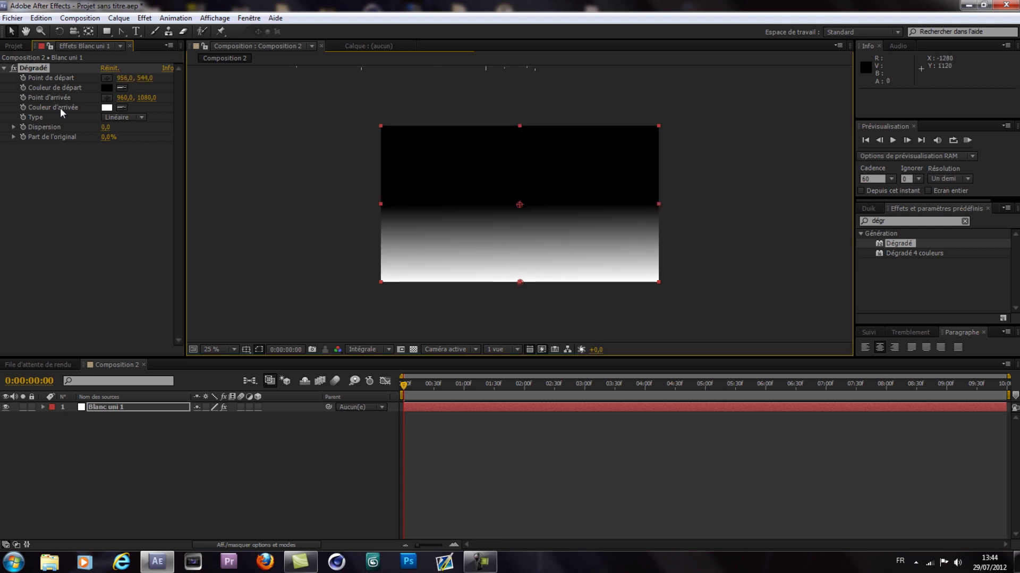
{"action": "left_click_drag", "start_coordinate": [521, 283], "coordinate": [355, 340]}
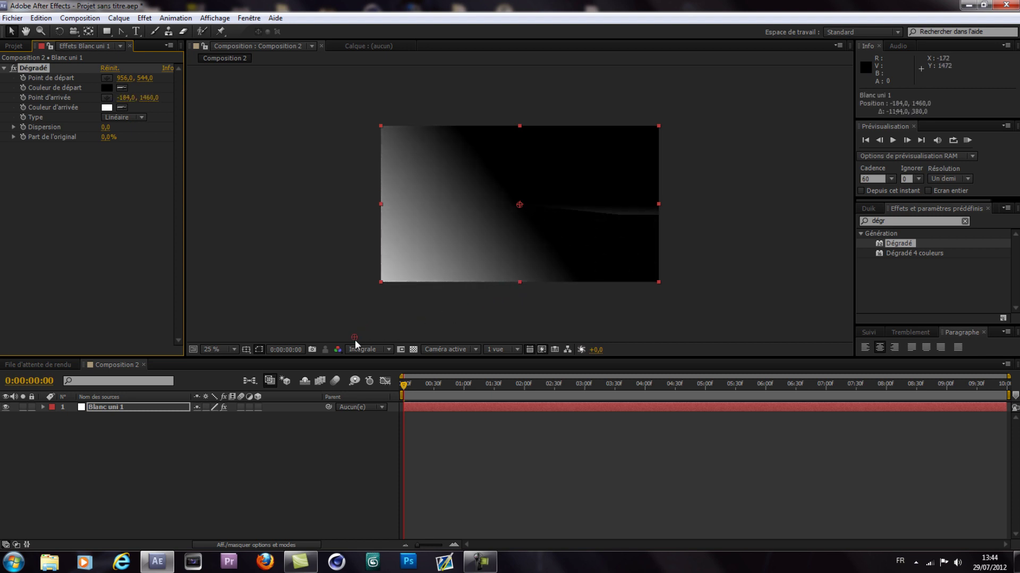
{"action": "left_click", "coordinate": [472, 321]}
{"action": "left_click", "coordinate": [39, 122]}
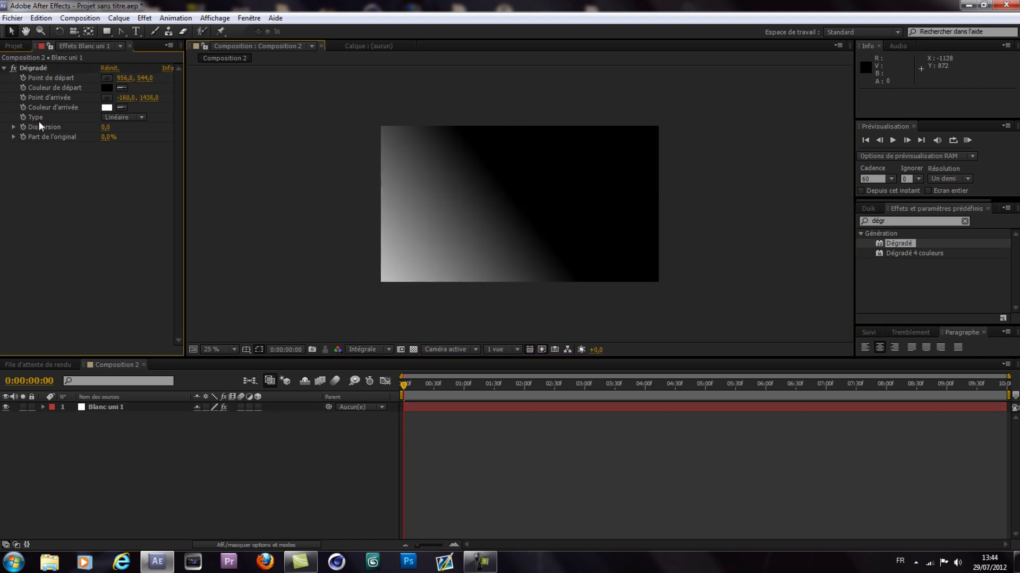
Make the Dégradé radial, with a white start colour and a #969696 grey end colour
{"action": "left_click", "coordinate": [132, 117]}
{"action": "left_click", "coordinate": [130, 142]}
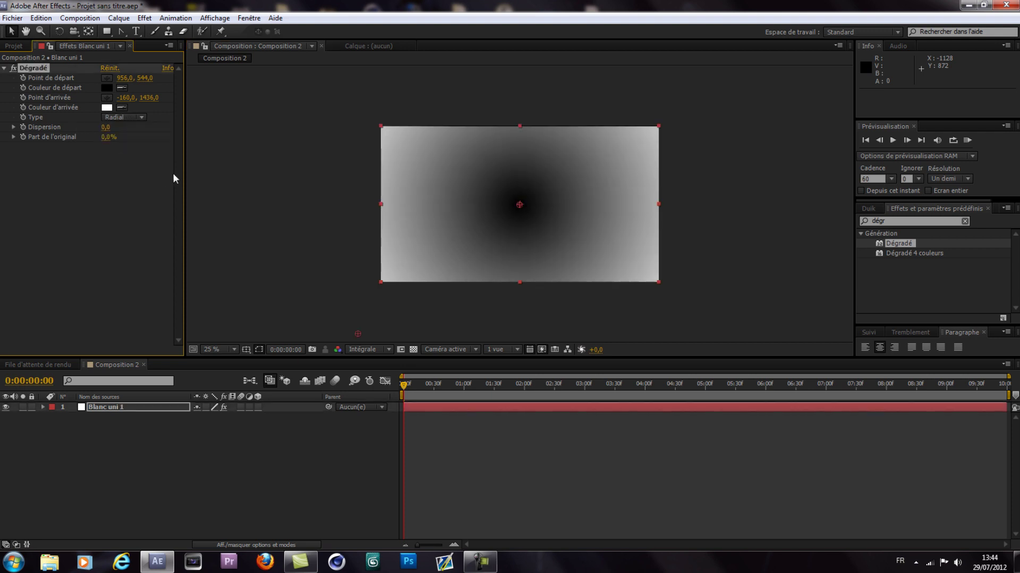
{"action": "left_click", "coordinate": [106, 88]}
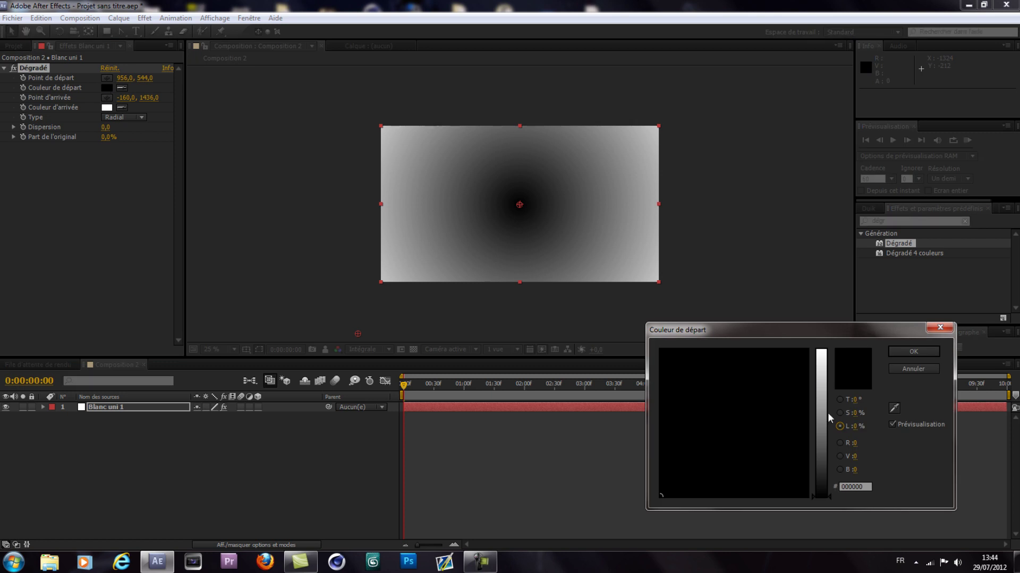
{"action": "left_click_drag", "start_coordinate": [821, 423], "coordinate": [817, 352]}
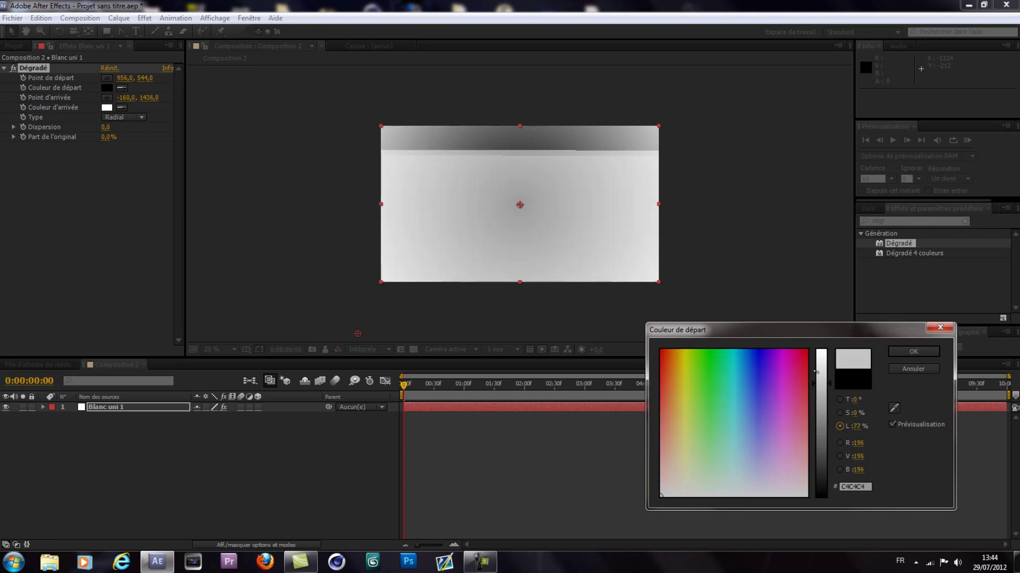
{"action": "left_click", "coordinate": [922, 351]}
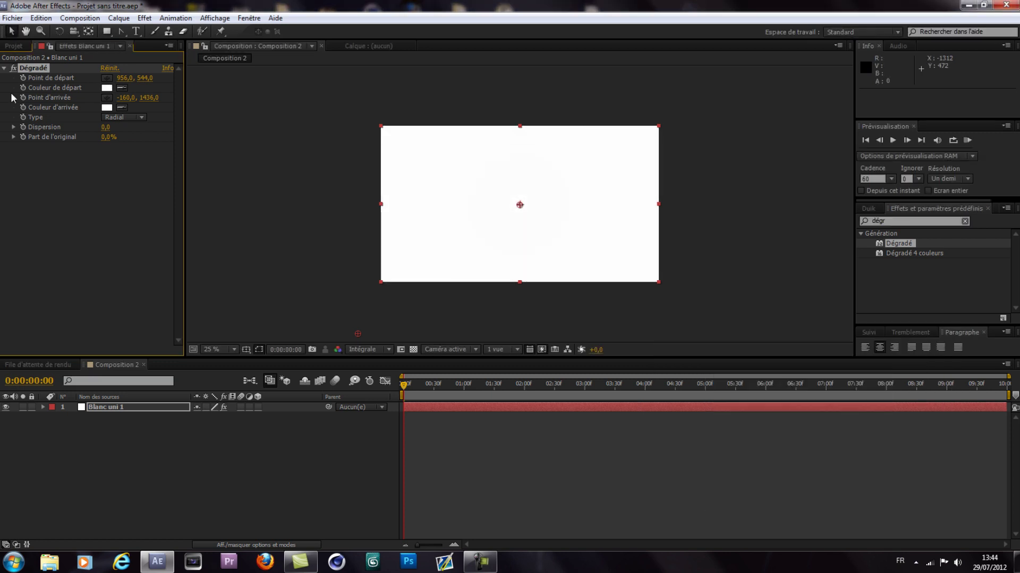
{"action": "left_click", "coordinate": [106, 108]}
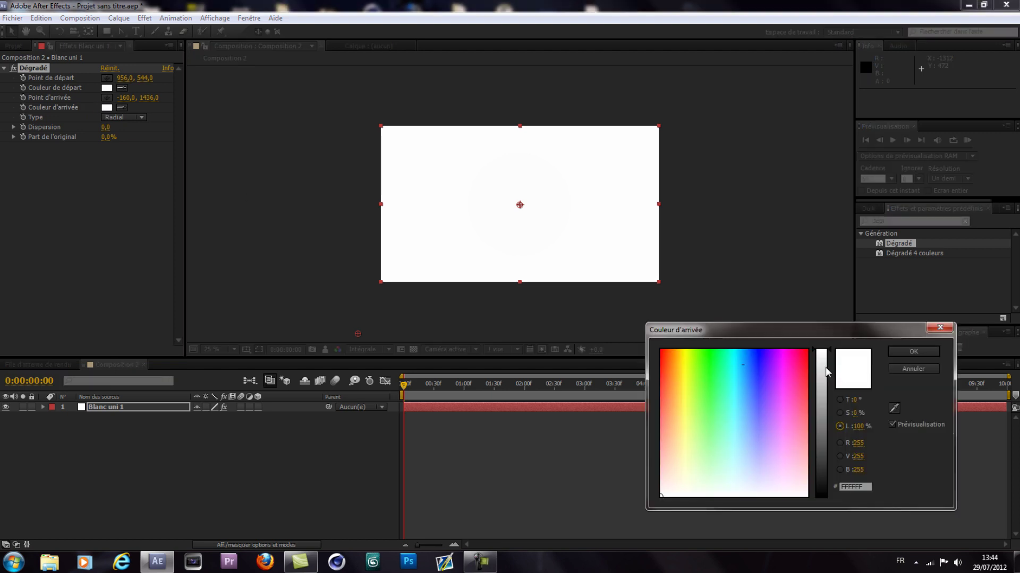
{"action": "left_click_drag", "start_coordinate": [821, 353], "coordinate": [824, 414]}
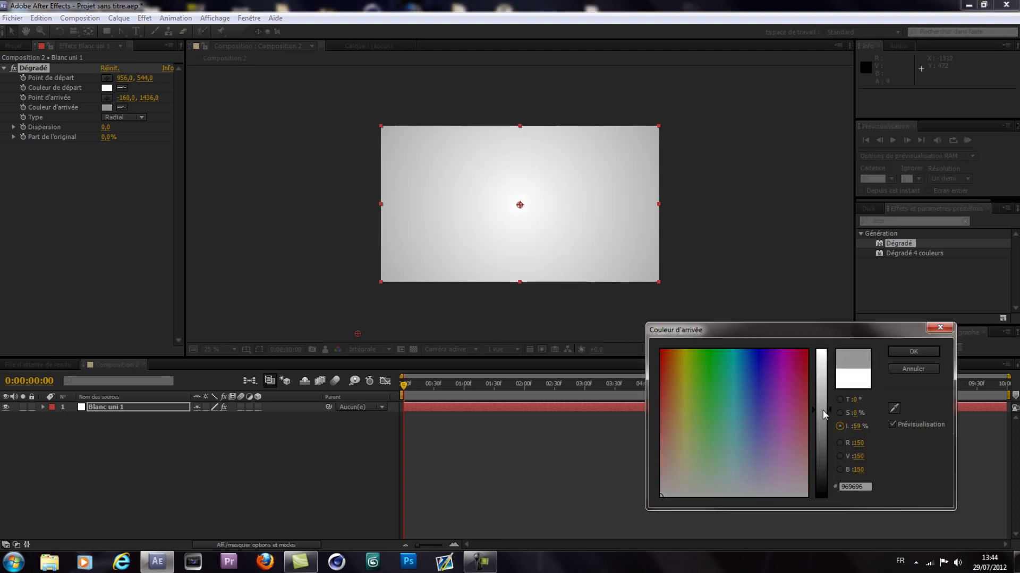
{"action": "left_click", "coordinate": [913, 352]}
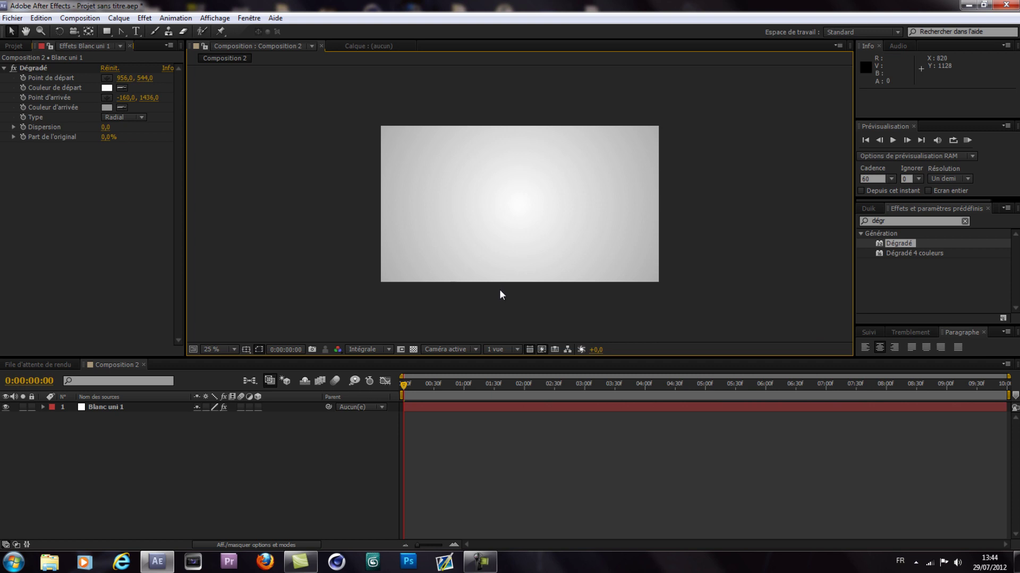
{"action": "key", "text": "period"}
{"action": "key", "text": "period"}
{"action": "key", "text": "comma"}
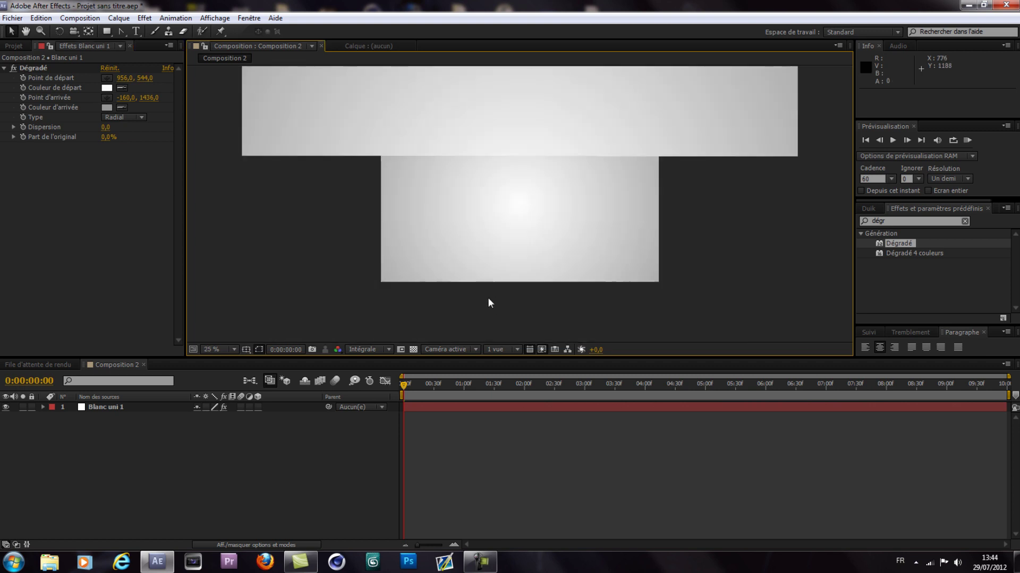
Add a black 1920×1080 solid, Noir uni 1, above the Blanc uni 1 gradient layer
{"action": "left_click", "coordinate": [159, 407]}
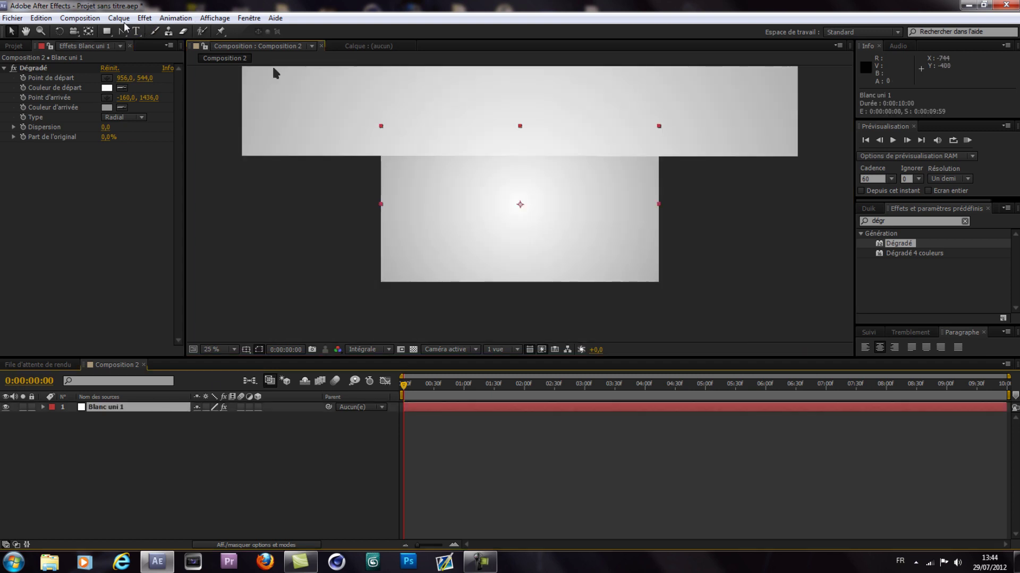
{"action": "left_click", "coordinate": [119, 18]}
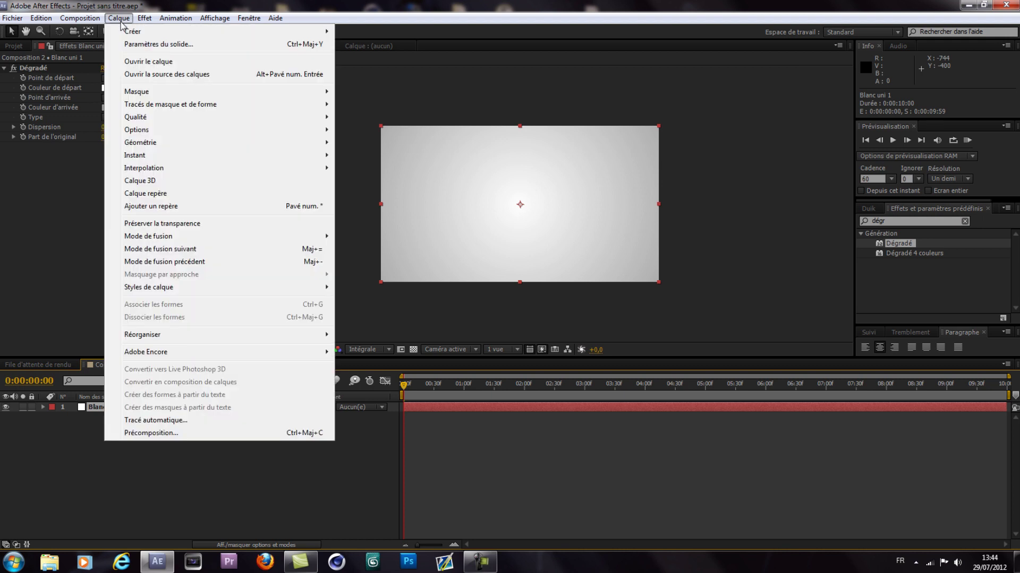
{"action": "mouse_move", "coordinate": [137, 33]}
{"action": "left_click", "coordinate": [374, 45]}
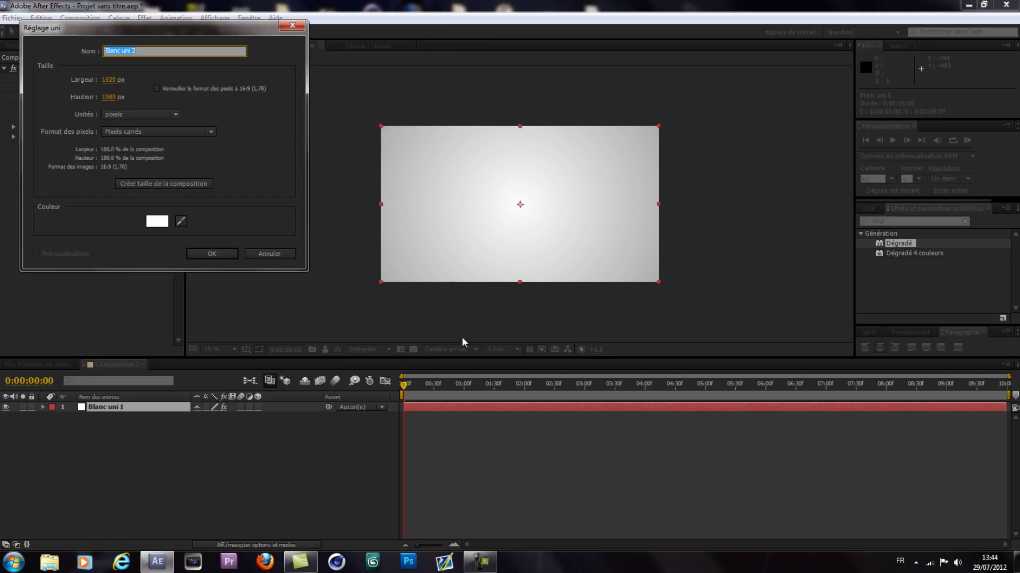
{"action": "left_click", "coordinate": [157, 220]}
{"action": "left_click_drag", "start_coordinate": [821, 404], "coordinate": [796, 518]}
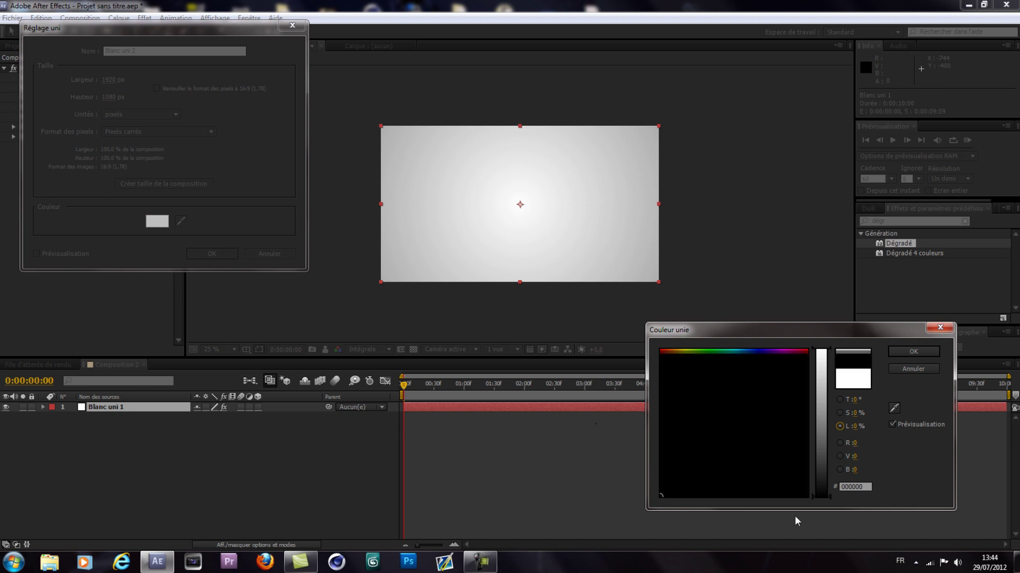
{"action": "left_click", "coordinate": [915, 350]}
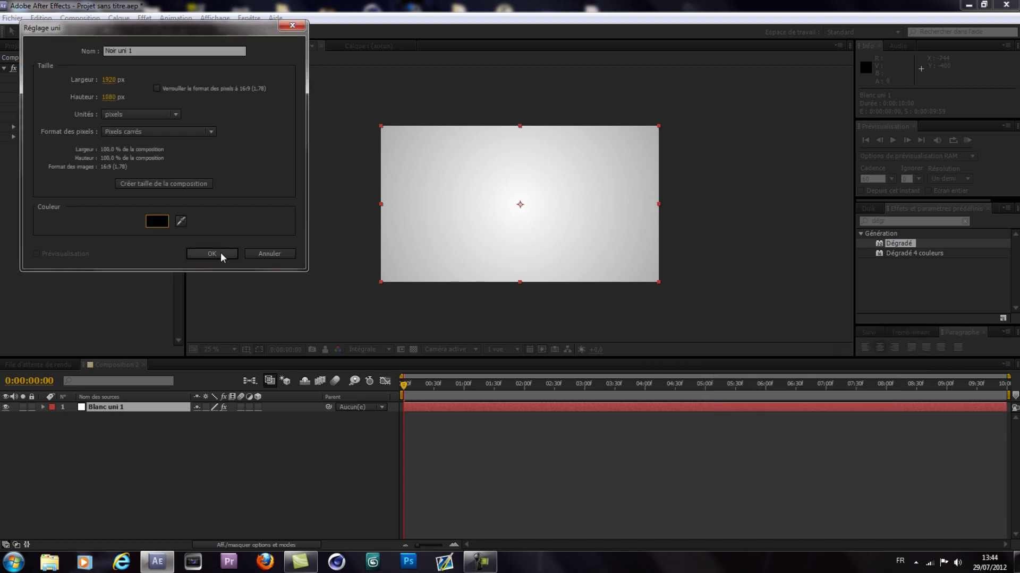
{"action": "left_click", "coordinate": [211, 254]}
{"action": "scroll", "coordinate": [512, 237], "scroll_direction": "up", "scroll_amount": 2}
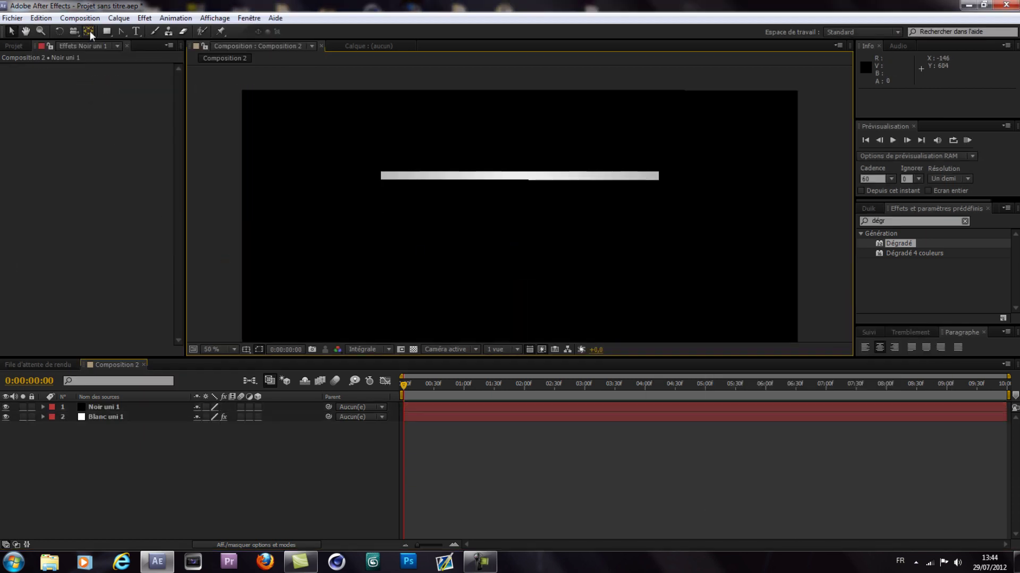
{"action": "left_click_drag", "start_coordinate": [123, 31], "coordinate": [166, 30]}
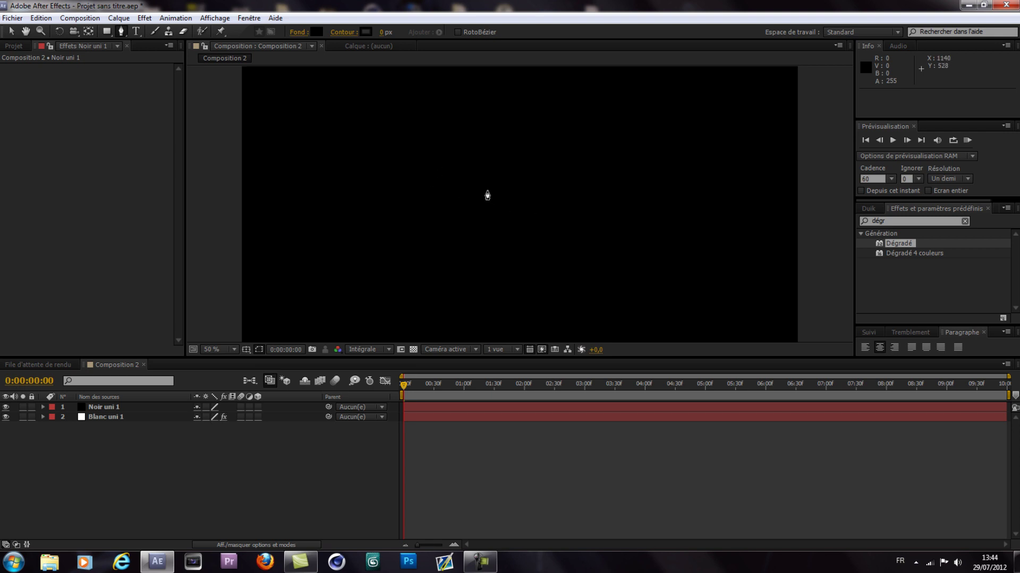
Undo the accidental path and delete the stray Calque de forme 1 layer
{"action": "left_click", "coordinate": [449, 175]}
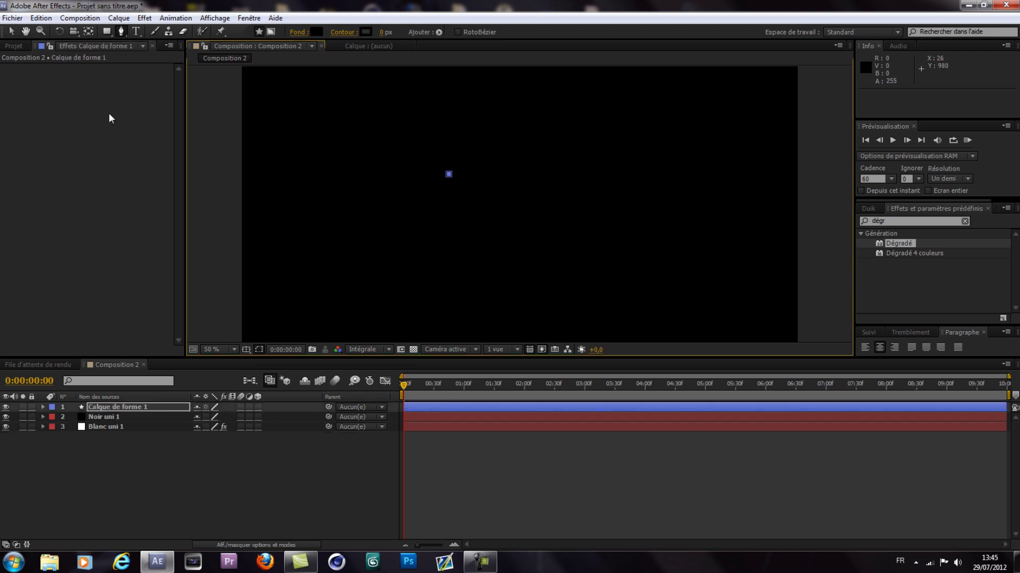
{"action": "left_click", "coordinate": [45, 18]}
{"action": "left_click", "coordinate": [58, 27]}
{"action": "left_click", "coordinate": [125, 406]}
{"action": "key", "text": "Delete"}
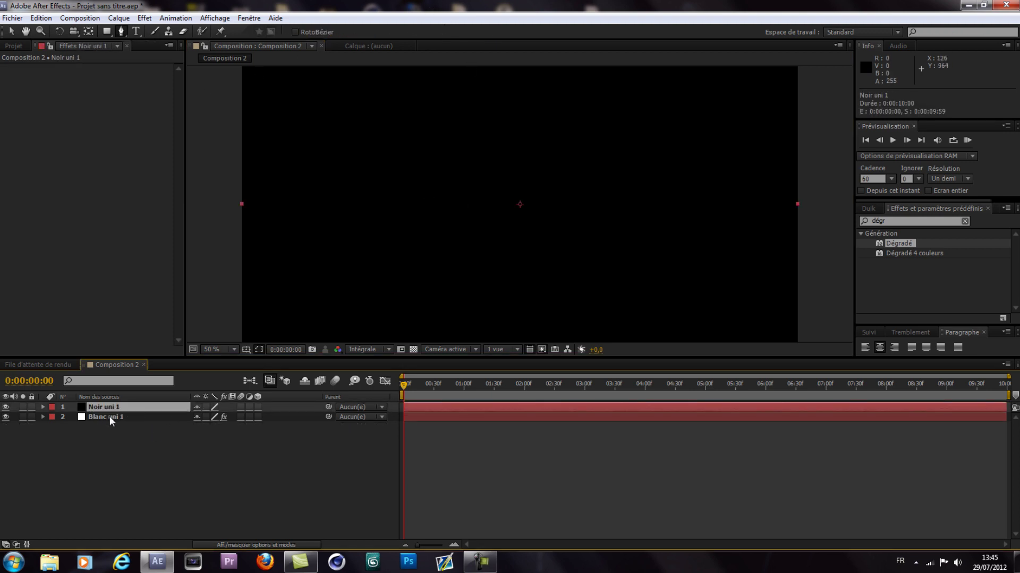
Start the arrow mask on Noir uni 1 with its tip, left edge, inner corner and shaft points
{"action": "left_click", "coordinate": [425, 155]}
{"action": "left_click", "coordinate": [439, 311]}
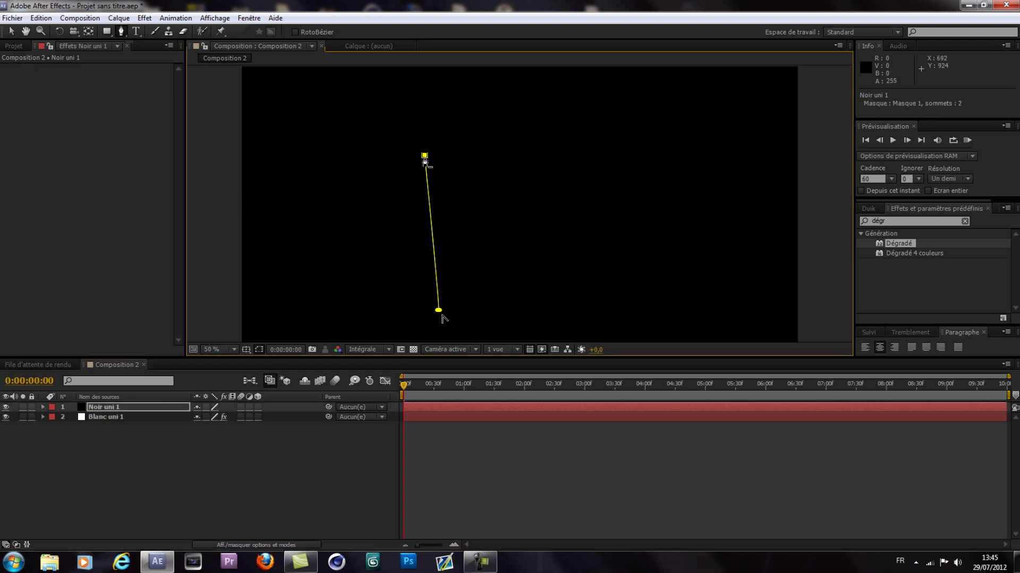
{"action": "left_click", "coordinate": [40, 17]}
{"action": "left_click", "coordinate": [64, 30]}
{"action": "left_click", "coordinate": [460, 310]}
{"action": "left_click_drag", "start_coordinate": [459, 310], "coordinate": [446, 283]}
{"action": "left_click", "coordinate": [488, 251]}
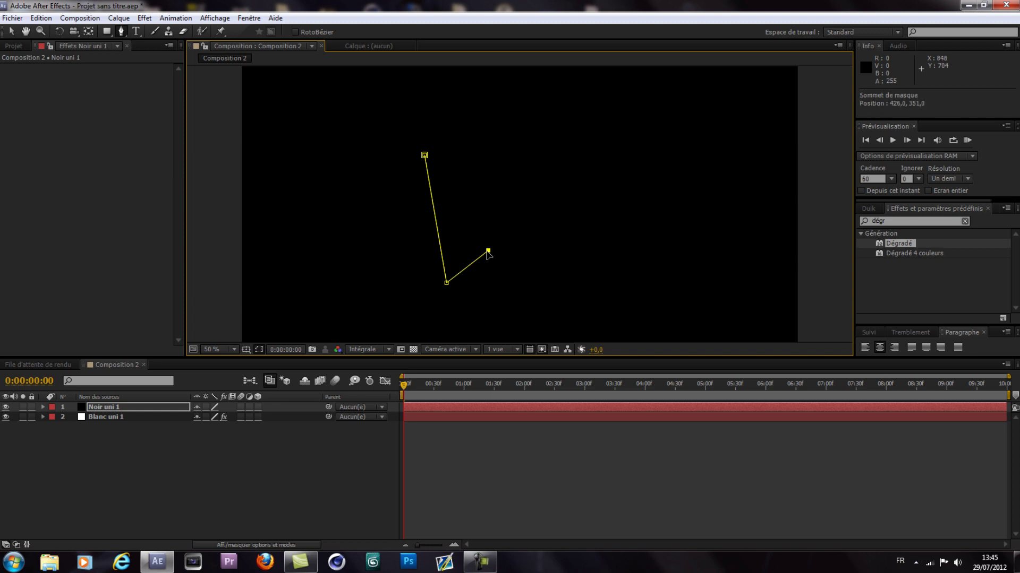
{"action": "left_click", "coordinate": [521, 313]}
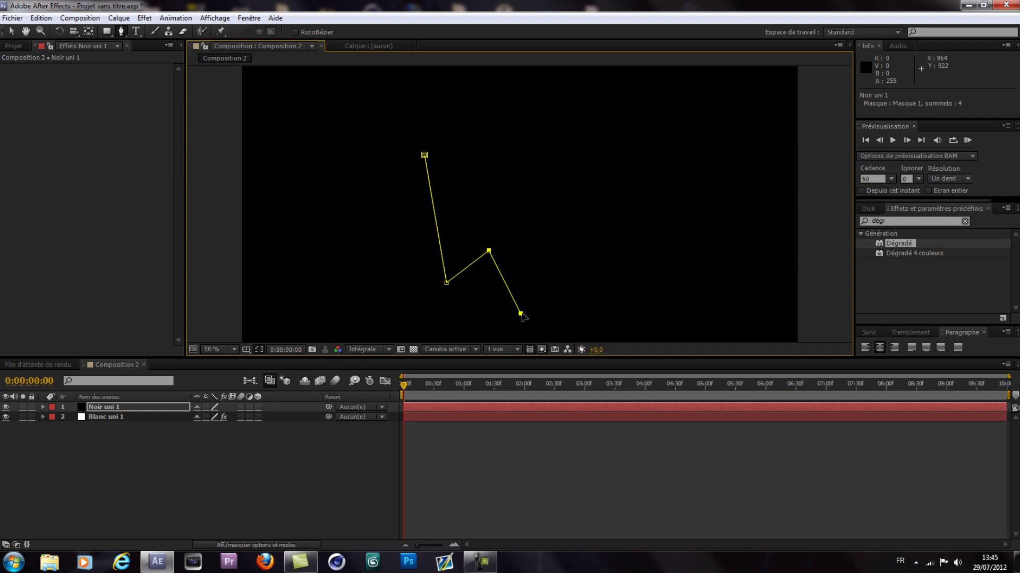
Add the remaining shaft and arrowhead points and close the seven-point arrow mask
{"action": "left_click", "coordinate": [541, 301]}
{"action": "left_click_drag", "start_coordinate": [542, 303], "coordinate": [540, 301]}
{"action": "left_click", "coordinate": [503, 241]}
{"action": "left_click_drag", "start_coordinate": [503, 241], "coordinate": [507, 241]}
{"action": "left_click", "coordinate": [540, 240]}
{"action": "left_click_drag", "start_coordinate": [540, 239], "coordinate": [540, 236]}
{"action": "left_click", "coordinate": [424, 155]}
Fine-tune the arrow mask's tip, inner corners and bottom-left vertex positions
{"action": "left_click_drag", "start_coordinate": [425, 155], "coordinate": [446, 144]}
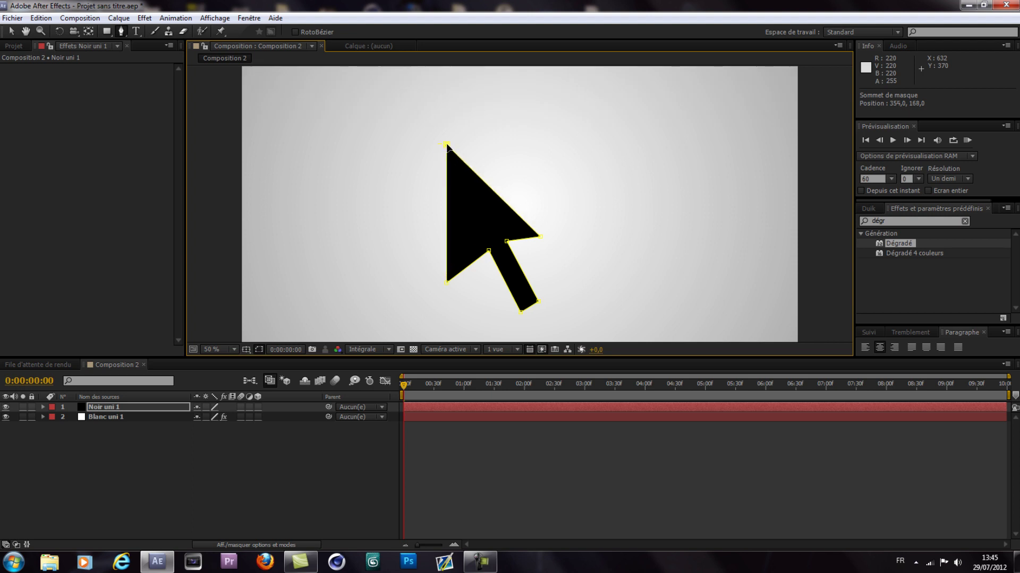
{"action": "left_click_drag", "start_coordinate": [541, 236], "coordinate": [546, 235]}
{"action": "left_click", "coordinate": [507, 243]}
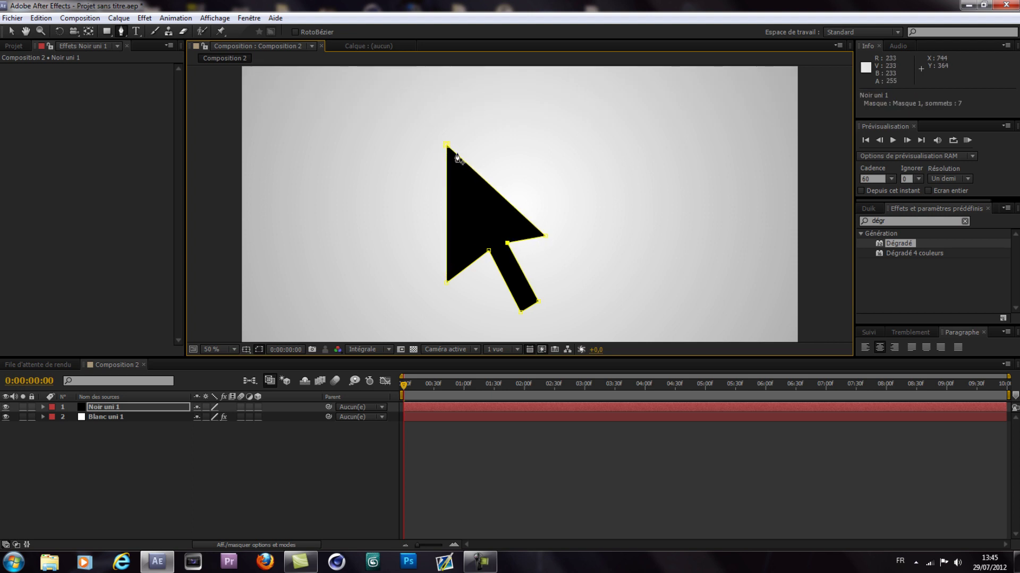
{"action": "left_click_drag", "start_coordinate": [446, 282], "coordinate": [451, 277]}
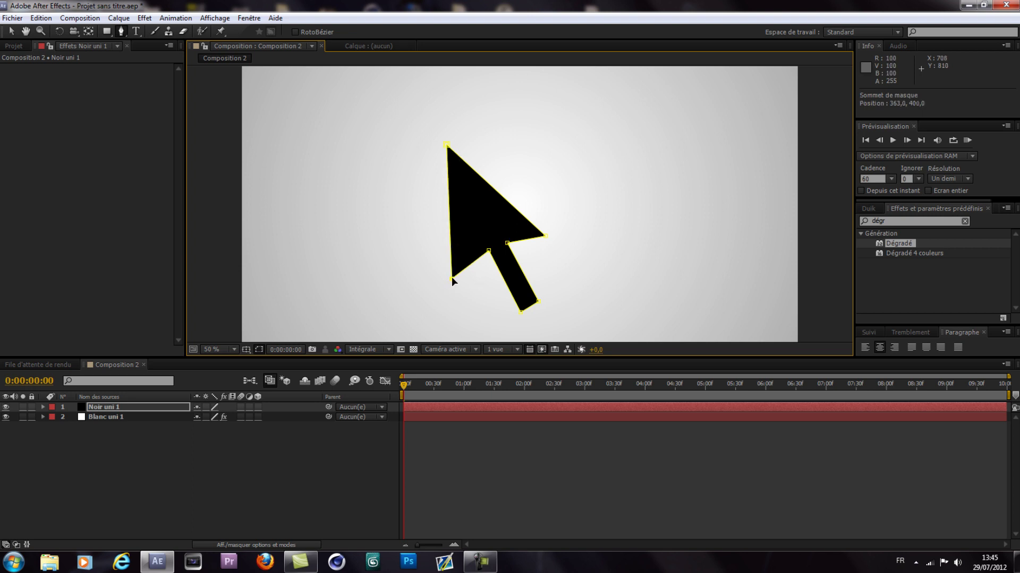
{"action": "left_click", "coordinate": [488, 252]}
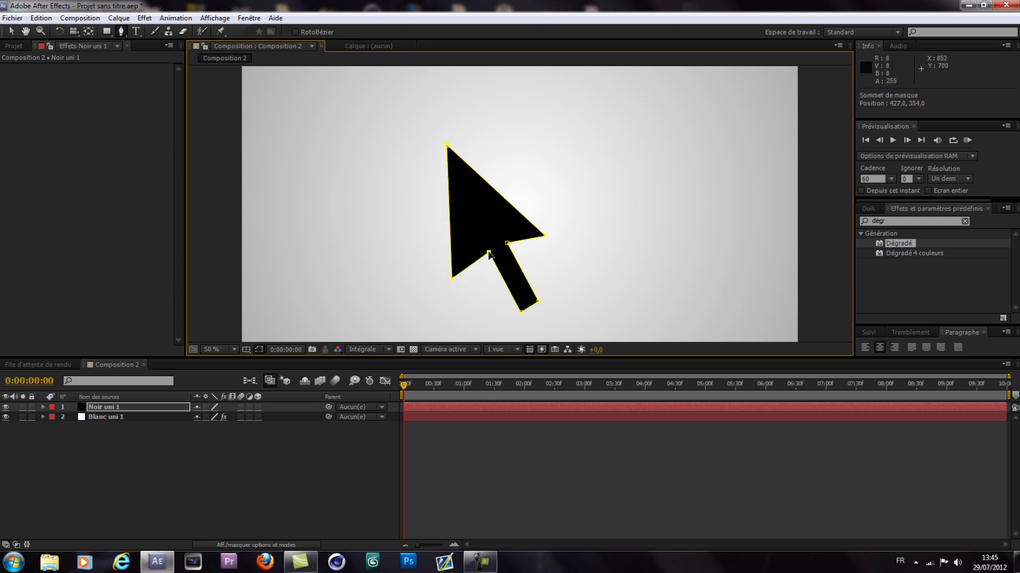
{"action": "key", "text": "Left"}
{"action": "key", "text": "Up"}
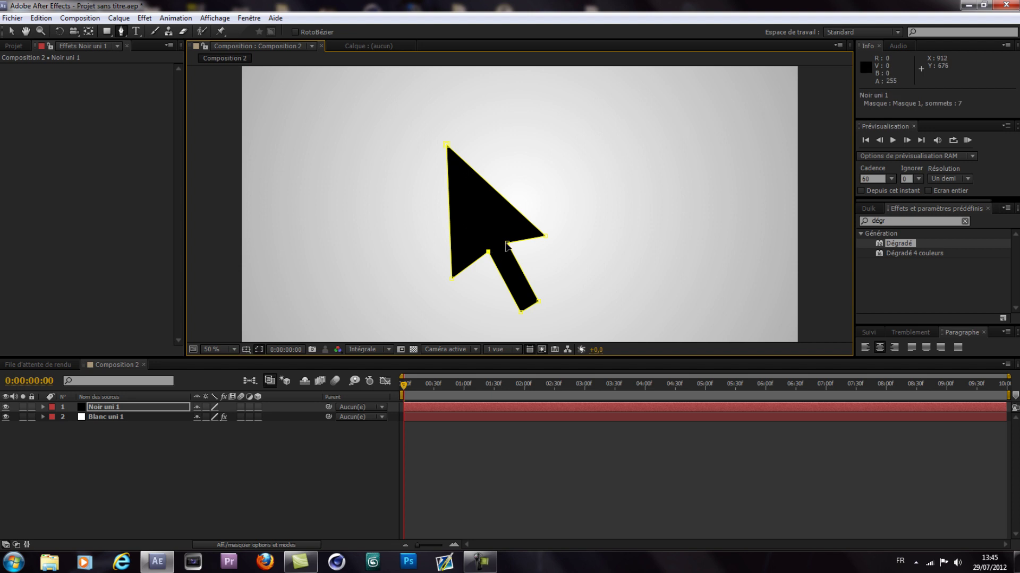
{"action": "left_click_drag", "start_coordinate": [451, 278], "coordinate": [450, 277]}
{"action": "left_click_drag", "start_coordinate": [488, 251], "coordinate": [505, 244]}
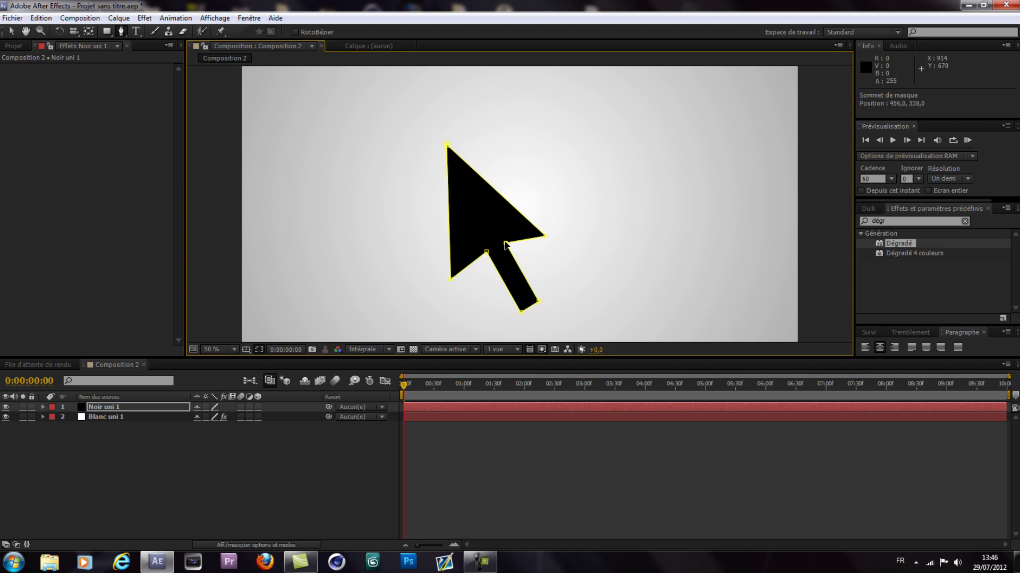
{"action": "left_click_drag", "start_coordinate": [446, 144], "coordinate": [444, 142]}
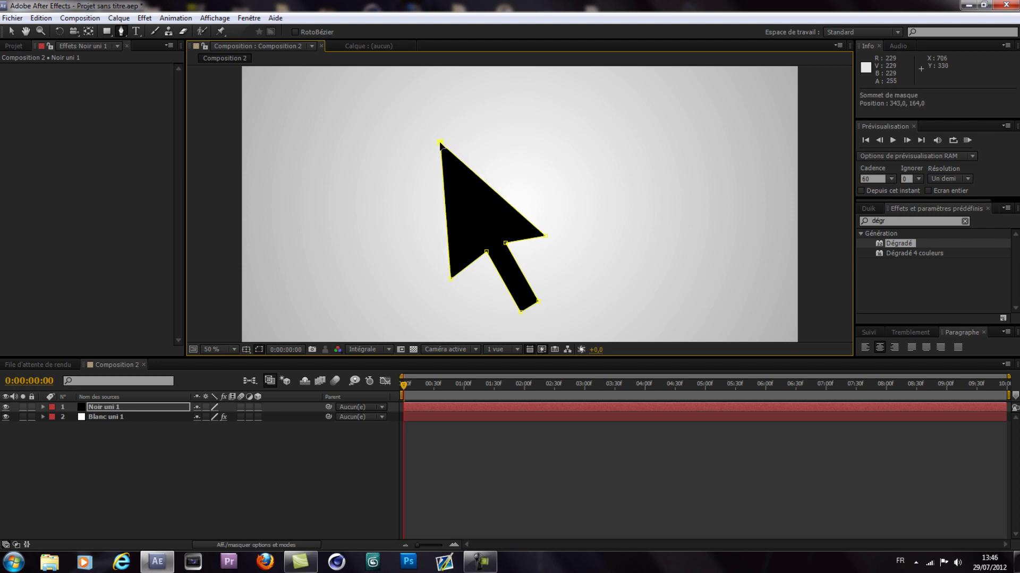
Preview the finished black arrow, then reselect the Noir uni 1 layer
{"action": "key", "text": "comma"}
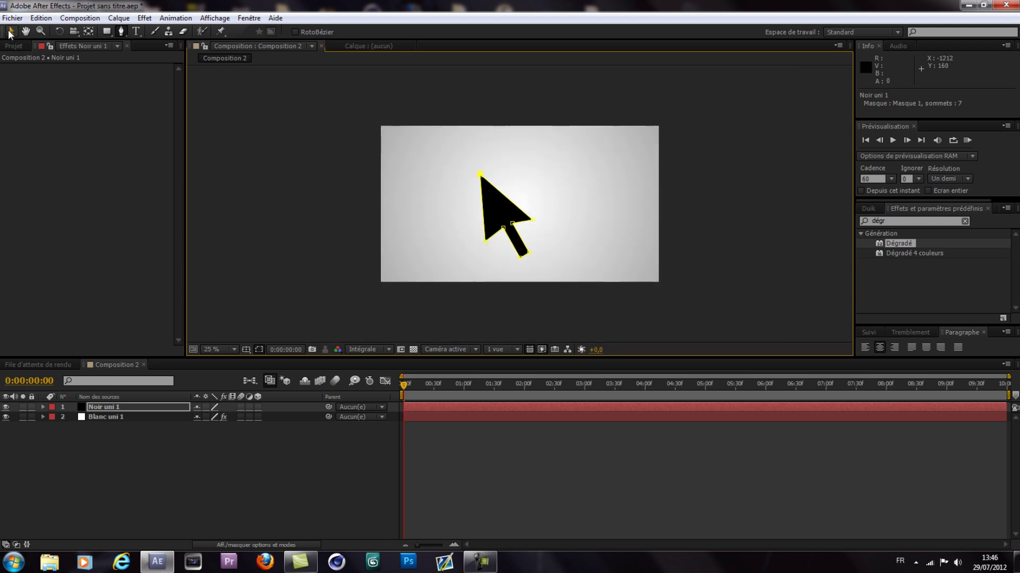
{"action": "left_click", "coordinate": [369, 291]}
{"action": "key", "text": "period"}
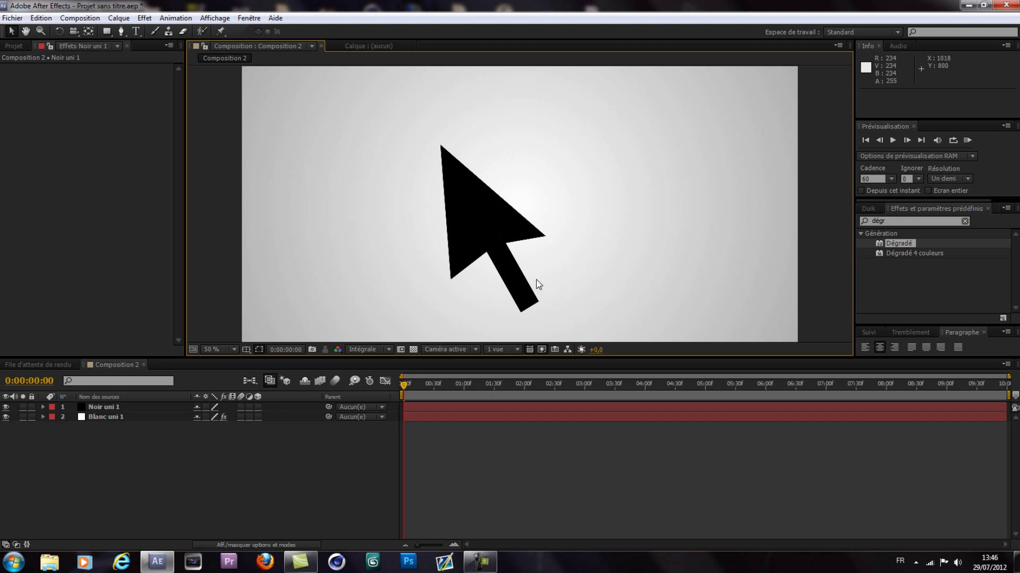
{"action": "left_click", "coordinate": [107, 406]}
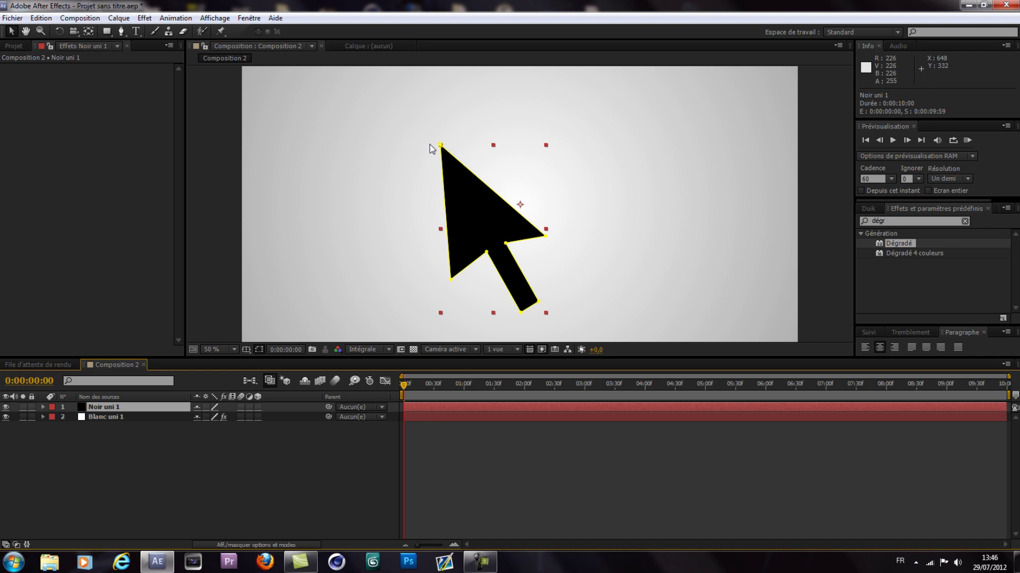
Create a white 1920×1080 solid named Blanc uni 2 above all other layers
{"action": "left_click", "coordinate": [123, 20]}
{"action": "mouse_move", "coordinate": [133, 30]}
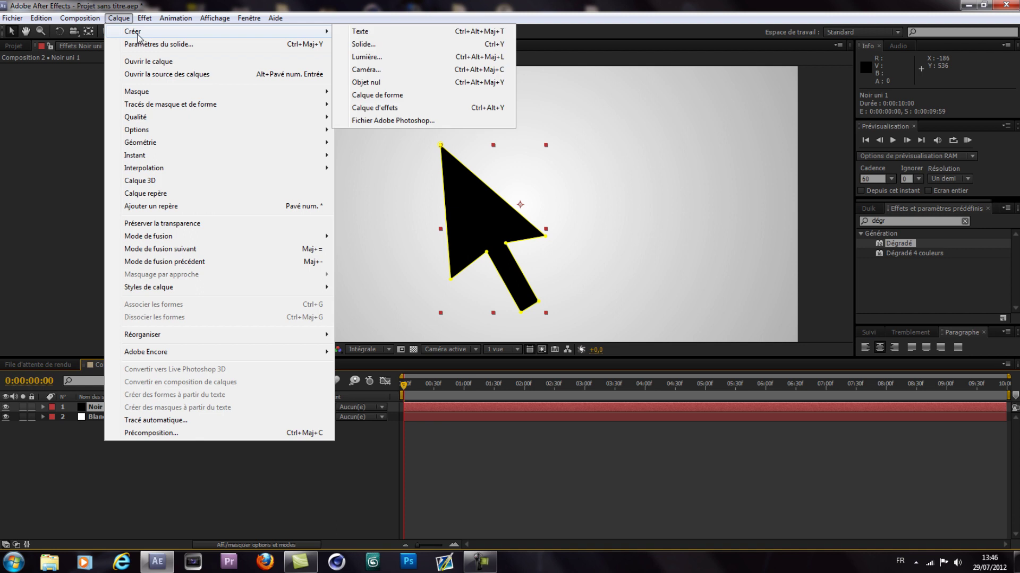
{"action": "left_click", "coordinate": [381, 40]}
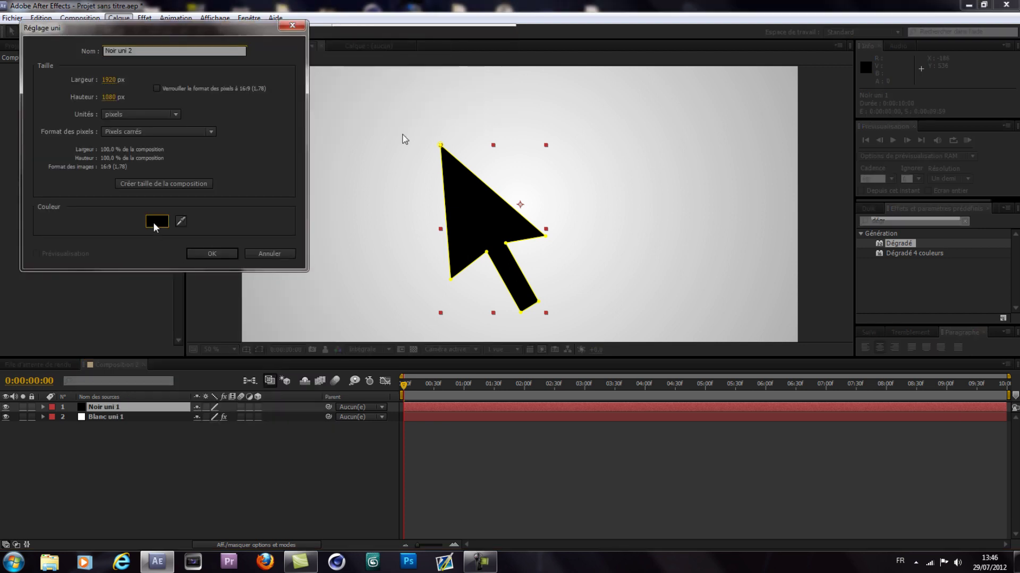
{"action": "left_click", "coordinate": [157, 221]}
{"action": "left_click_drag", "start_coordinate": [823, 382], "coordinate": [823, 349]}
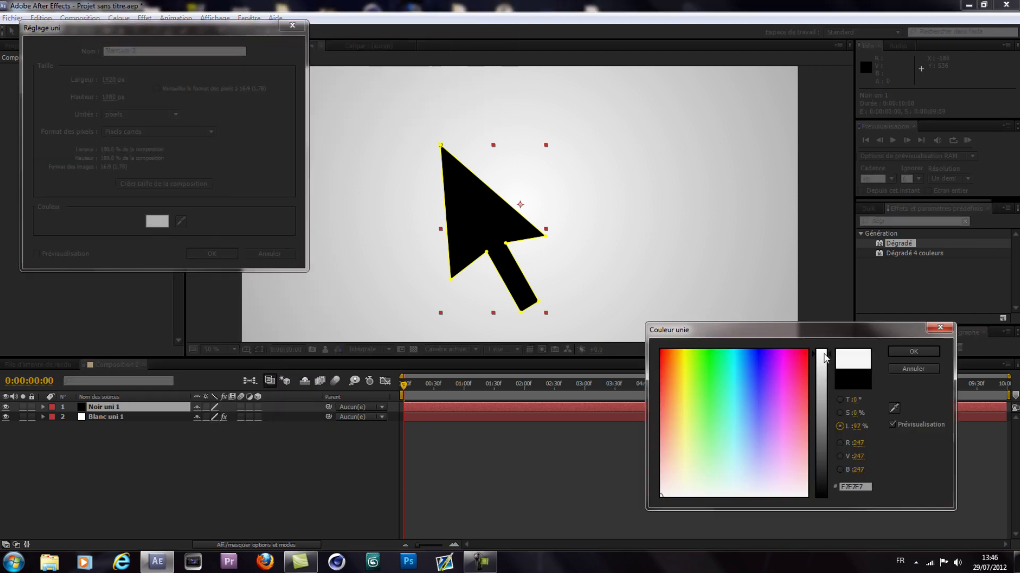
{"action": "left_click", "coordinate": [912, 353]}
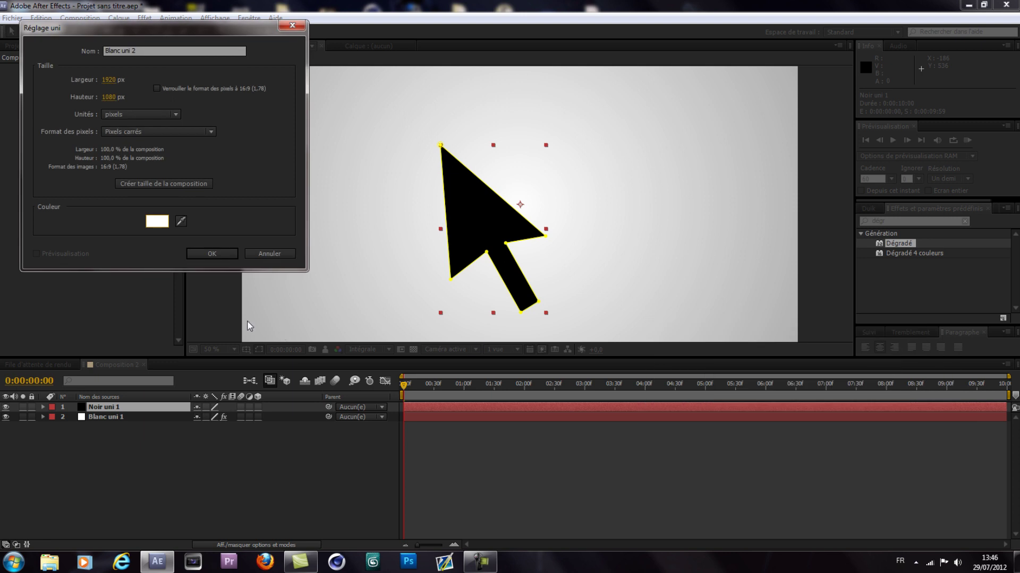
{"action": "left_click", "coordinate": [208, 254]}
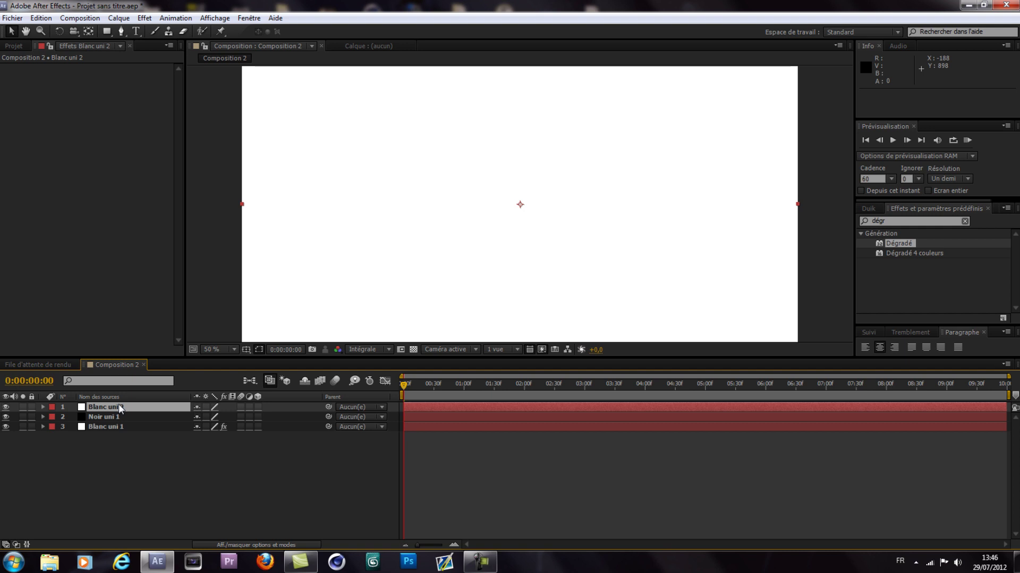
Move Blanc uni 2 below Noir uni 1 and draw a closed arrow-shaped outline mask around the cursor
{"action": "left_click_drag", "start_coordinate": [120, 405], "coordinate": [113, 420]}
{"action": "left_click", "coordinate": [120, 31]}
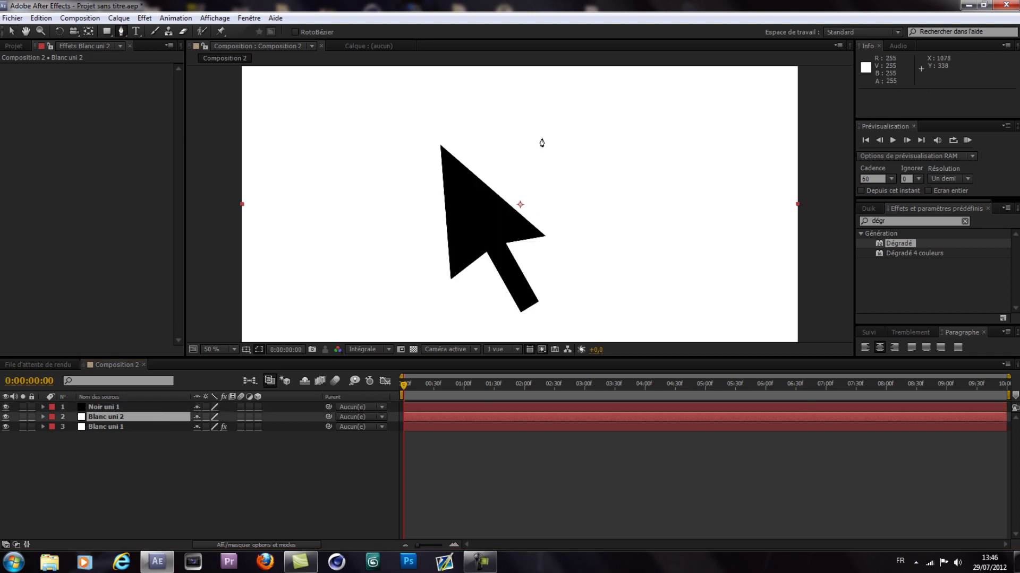
{"action": "left_click", "coordinate": [428, 122]}
{"action": "left_click", "coordinate": [436, 313]}
{"action": "left_click", "coordinate": [483, 274]}
{"action": "left_click", "coordinate": [512, 332]}
{"action": "left_click", "coordinate": [557, 304]}
{"action": "left_click", "coordinate": [524, 251]}
{"action": "left_click", "coordinate": [572, 245]}
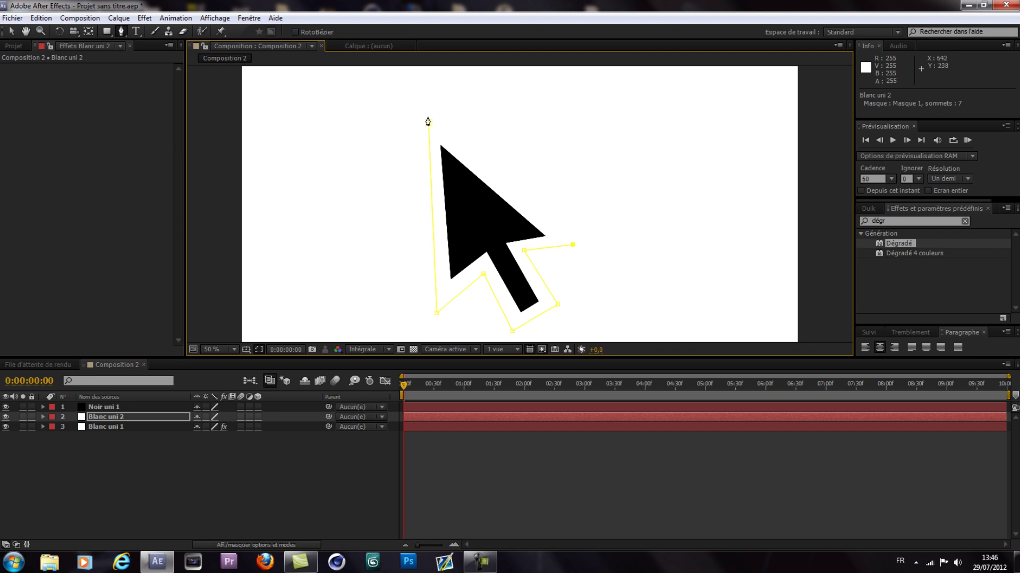
{"action": "left_click", "coordinate": [428, 122]}
Adjust the outline mask's vertices until the white border is even around the black arrow
{"action": "left_click_drag", "start_coordinate": [483, 274], "coordinate": [481, 266]}
{"action": "left_click_drag", "start_coordinate": [513, 330], "coordinate": [553, 304]}
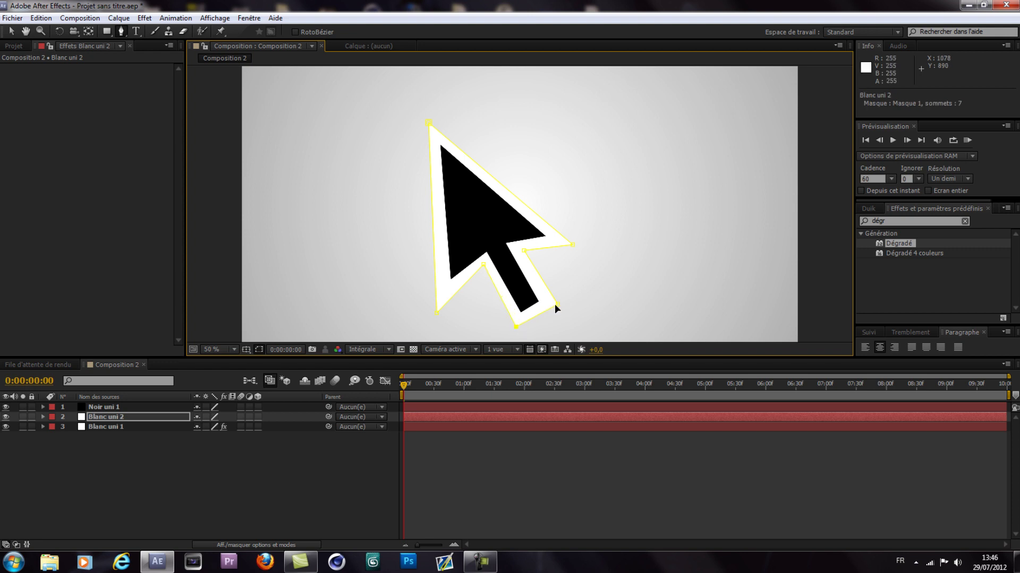
{"action": "left_click_drag", "start_coordinate": [525, 251], "coordinate": [520, 249]}
{"action": "left_click_drag", "start_coordinate": [553, 303], "coordinate": [550, 304]}
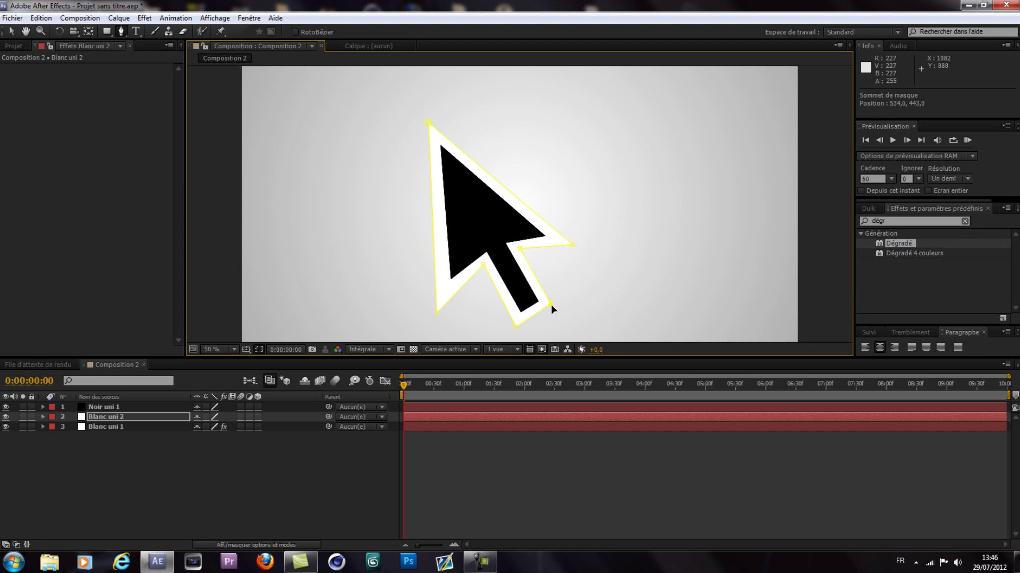
{"action": "left_click_drag", "start_coordinate": [571, 244], "coordinate": [566, 238]}
{"action": "left_click_drag", "start_coordinate": [436, 312], "coordinate": [435, 294]}
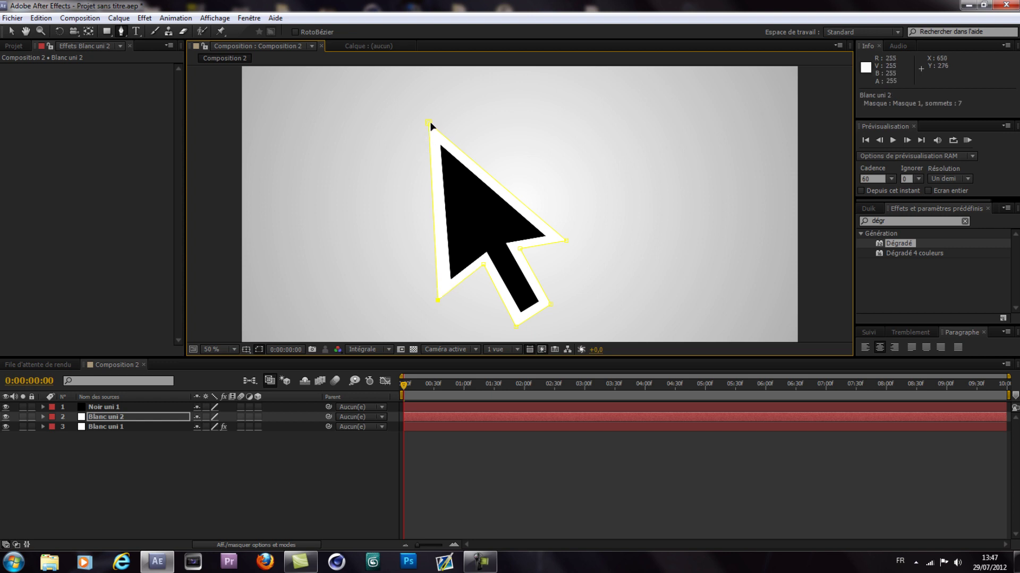
{"action": "left_click_drag", "start_coordinate": [428, 123], "coordinate": [431, 129]}
{"action": "left_click_drag", "start_coordinate": [437, 299], "coordinate": [441, 295]}
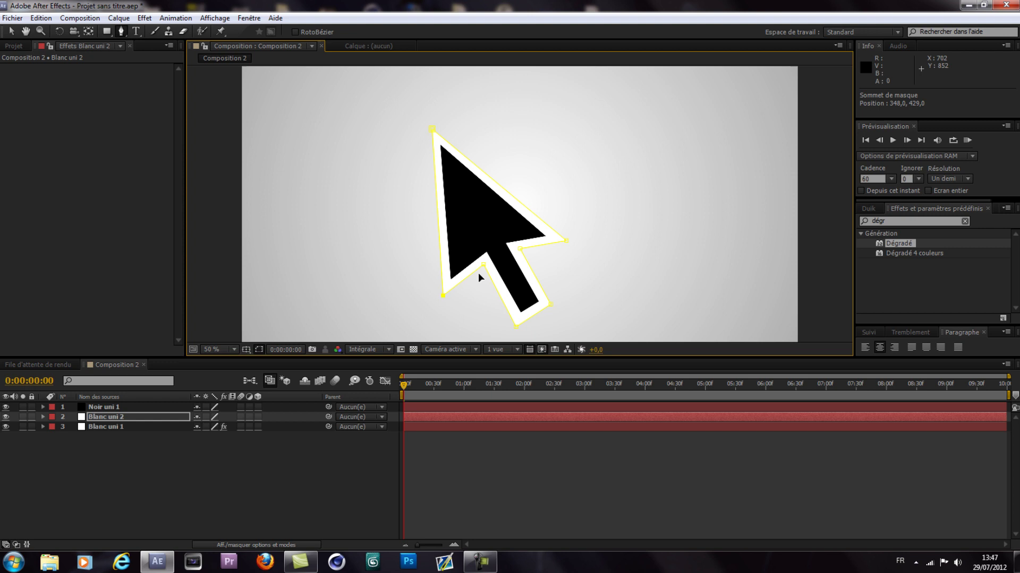
{"action": "left_click", "coordinate": [563, 239]}
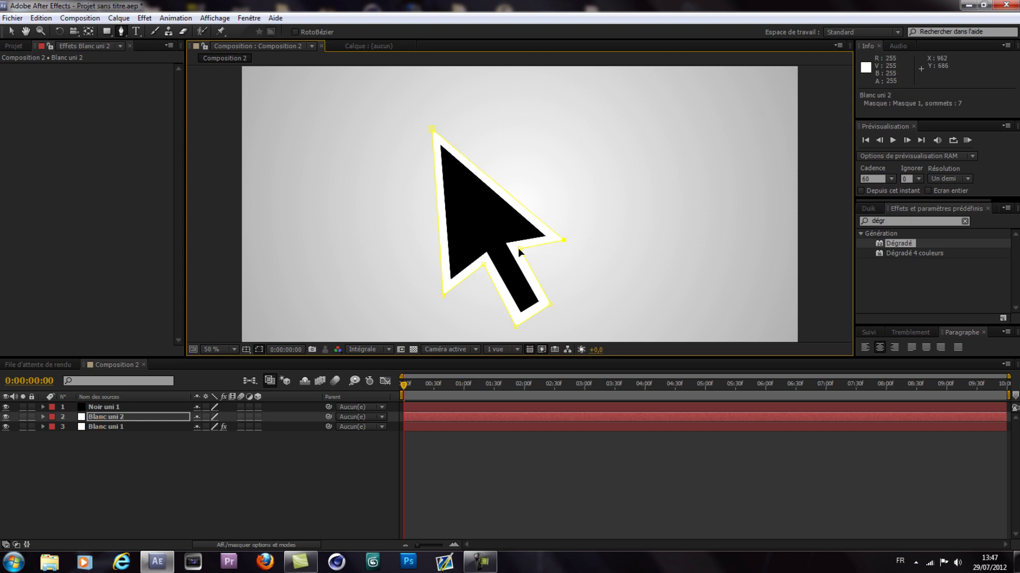
{"action": "left_click_drag", "start_coordinate": [431, 128], "coordinate": [430, 126]}
{"action": "mouse_move", "coordinate": [473, 249]}
{"action": "left_mouse_down"}
{"action": "mouse_move", "coordinate": [521, 338]}
{"action": "mouse_move", "coordinate": [519, 323]}
{"action": "left_mouse_up"}
{"action": "left_click_drag", "start_coordinate": [521, 245], "coordinate": [519, 244]}
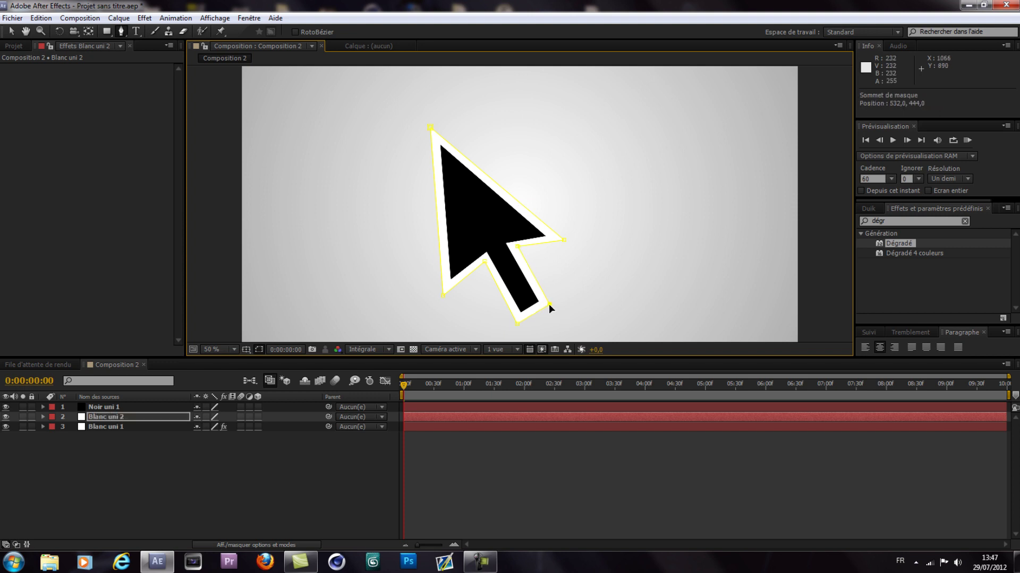
{"action": "left_click_drag", "start_coordinate": [517, 245], "coordinate": [515, 247]}
Preview the white-outlined arrow zoomed out, then return to 50% zoom
{"action": "key", "text": "comma"}
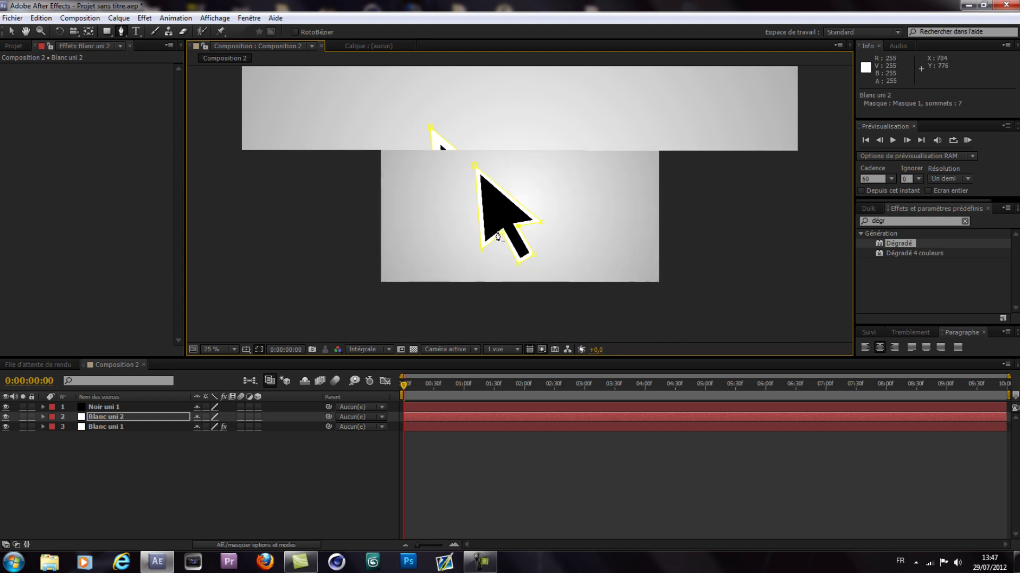
{"action": "left_click", "coordinate": [345, 222]}
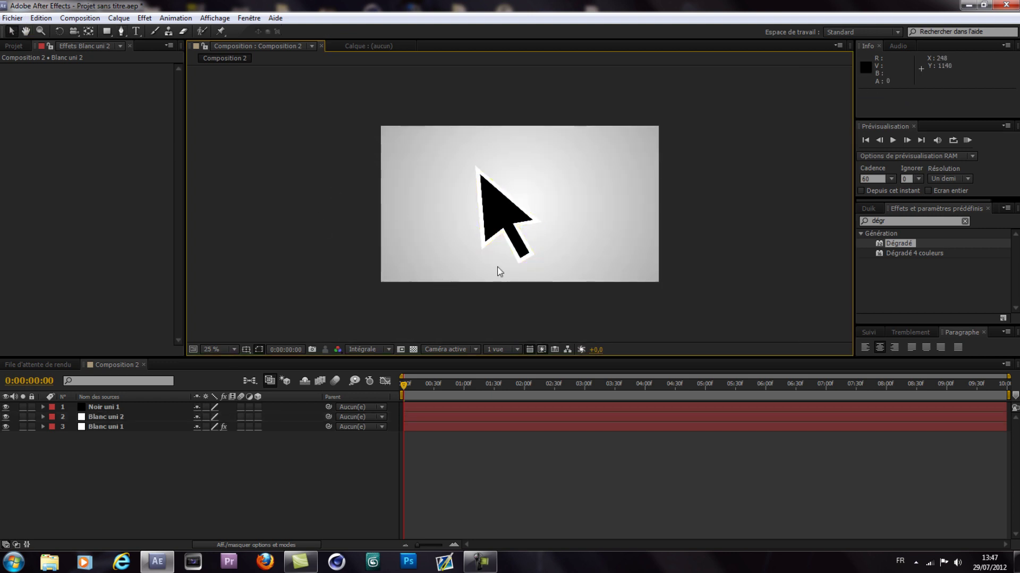
{"action": "key", "text": "period"}
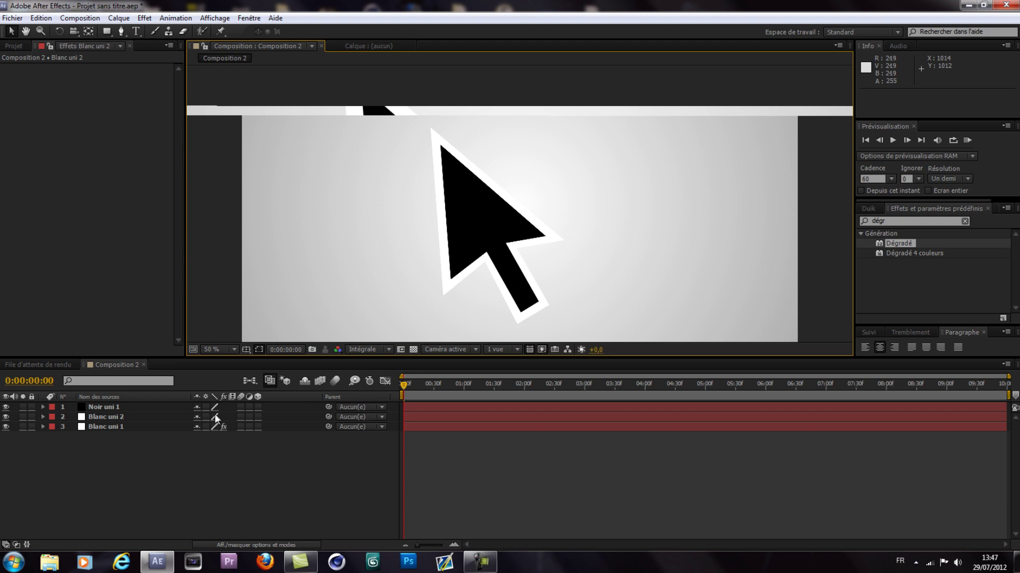
Precompose Blanc uni 2 and Noir uni 1 into a single layer named Curseur
{"action": "left_click", "coordinate": [110, 416]}
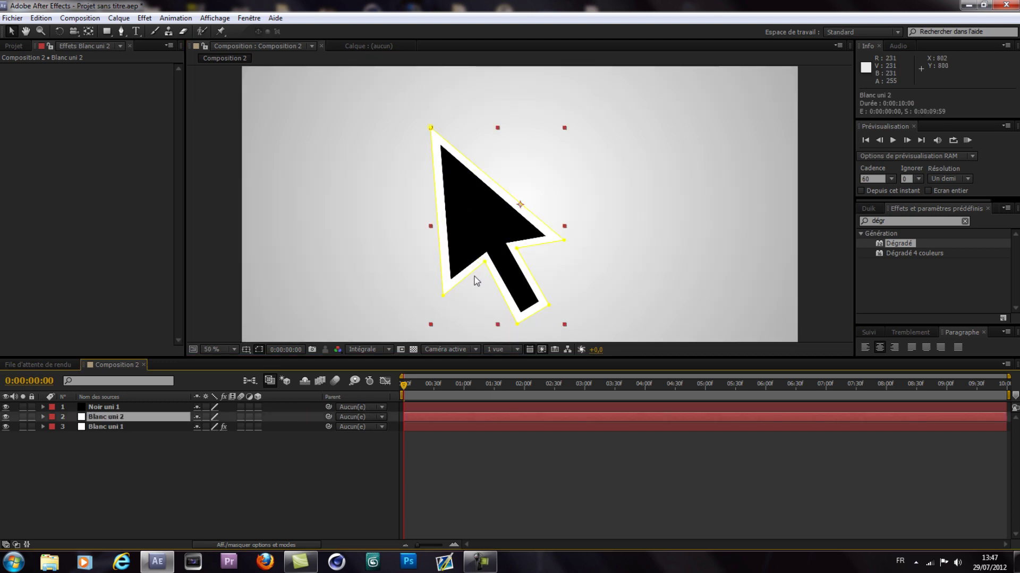
{"action": "left_click", "coordinate": [113, 407], "text": "ctrl"}
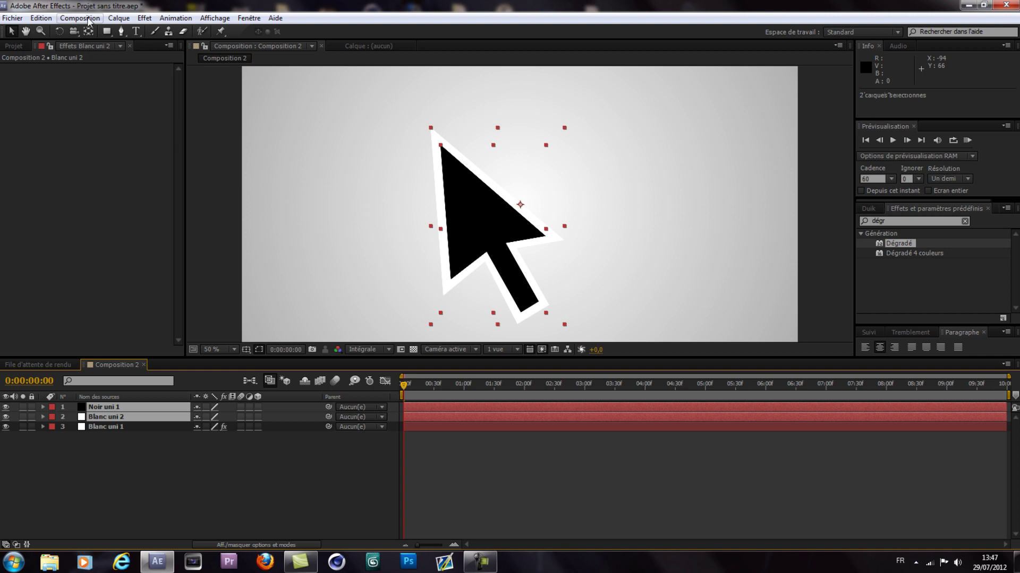
{"action": "left_click", "coordinate": [118, 19]}
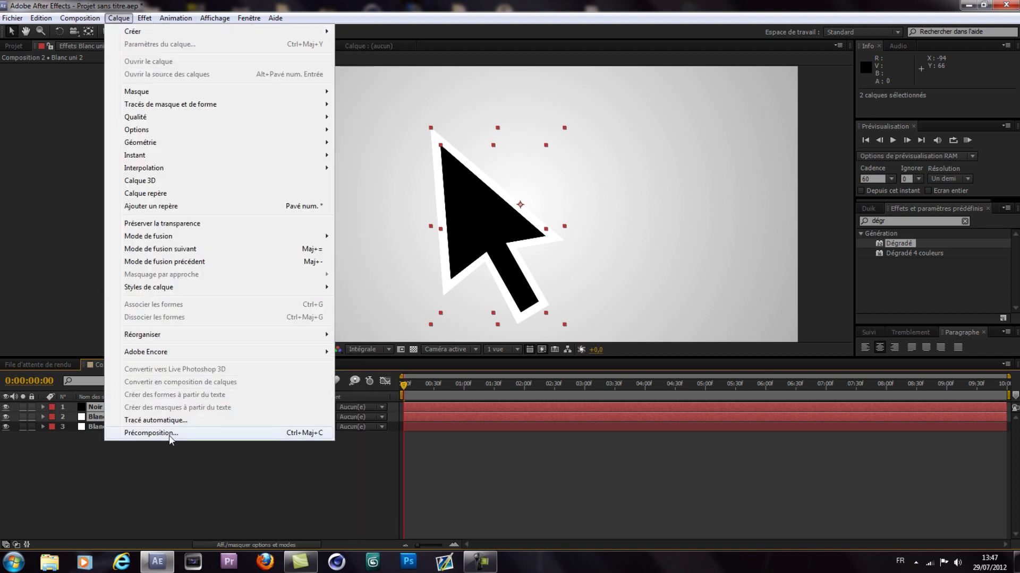
{"action": "left_click", "coordinate": [171, 434]}
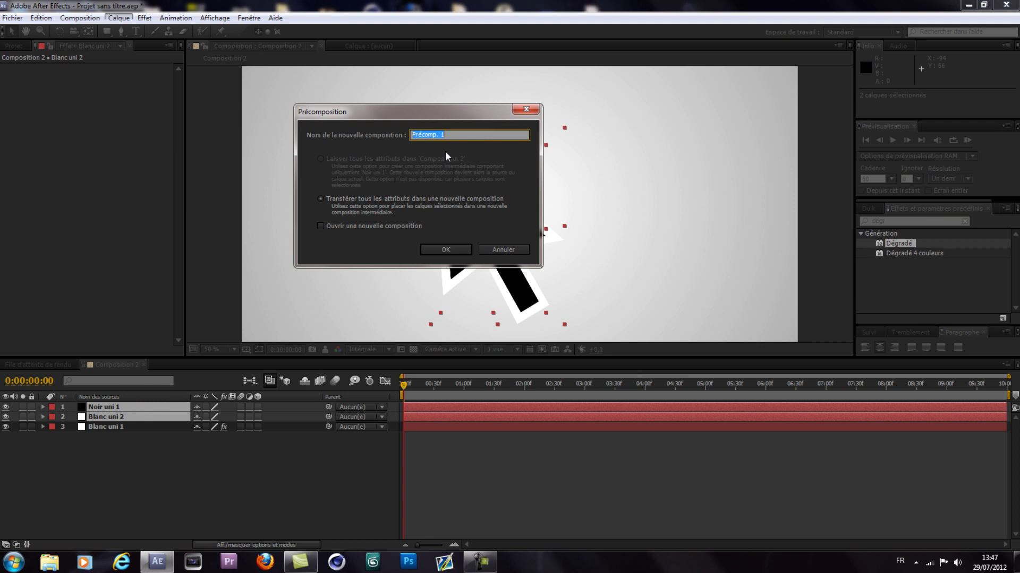
{"action": "type", "text": "Curseur"}
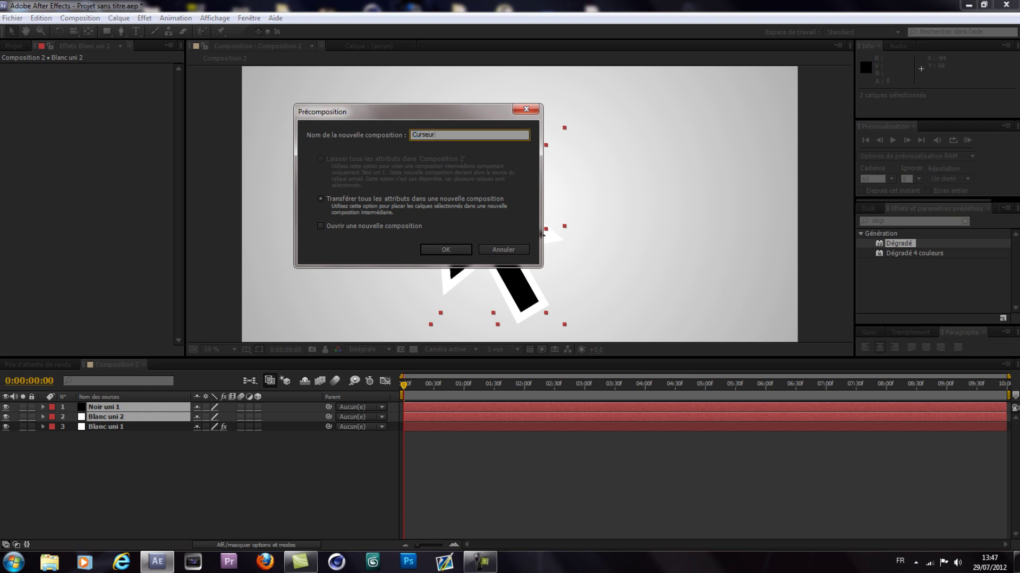
{"action": "key", "text": "Return"}
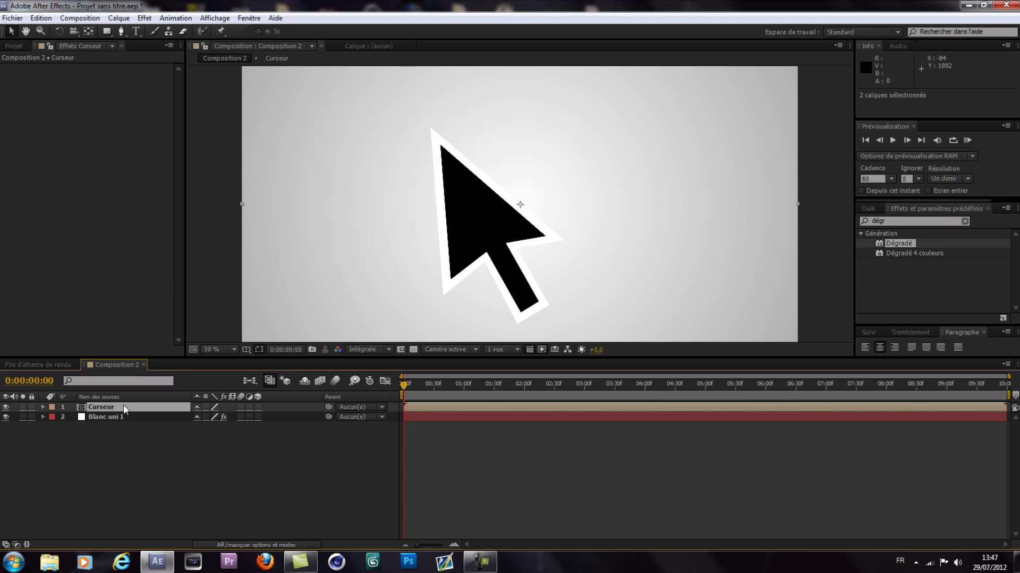
{"action": "left_click", "coordinate": [128, 407]}
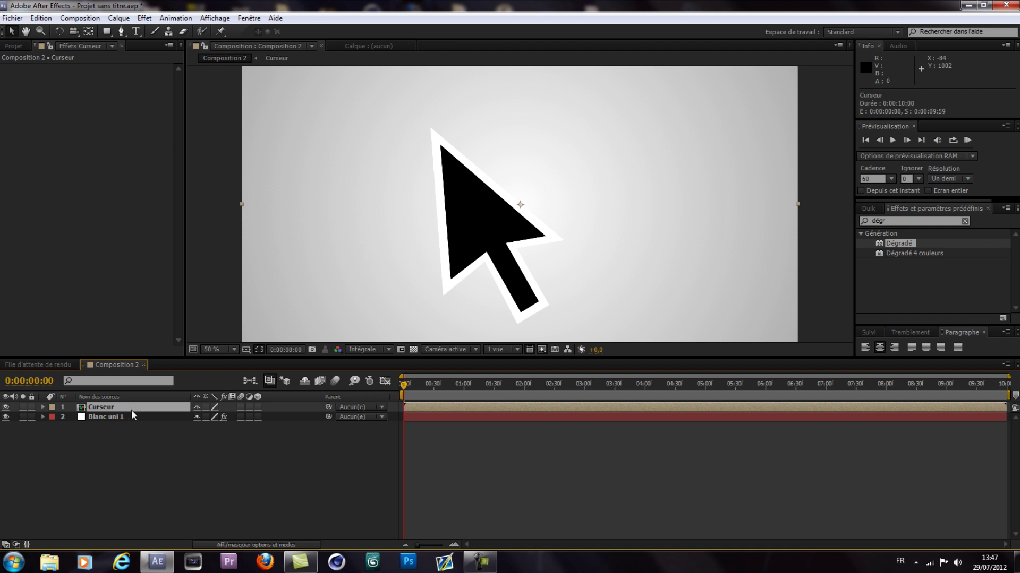
Open the Curseur precomp and apply an Ombre portée drop shadow to Noir uni 1
{"action": "double_click", "coordinate": [133, 409]}
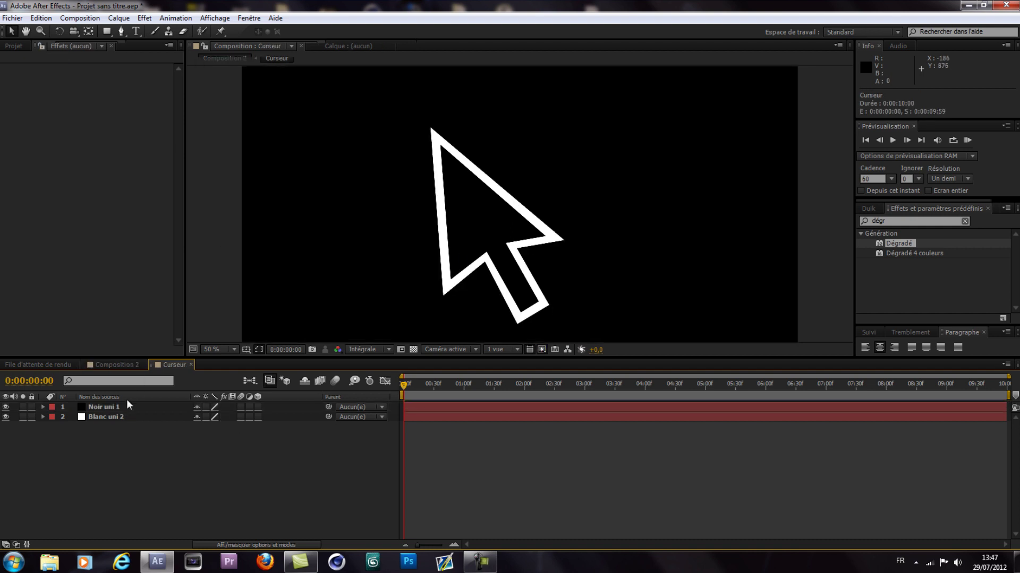
{"action": "left_click", "coordinate": [127, 409]}
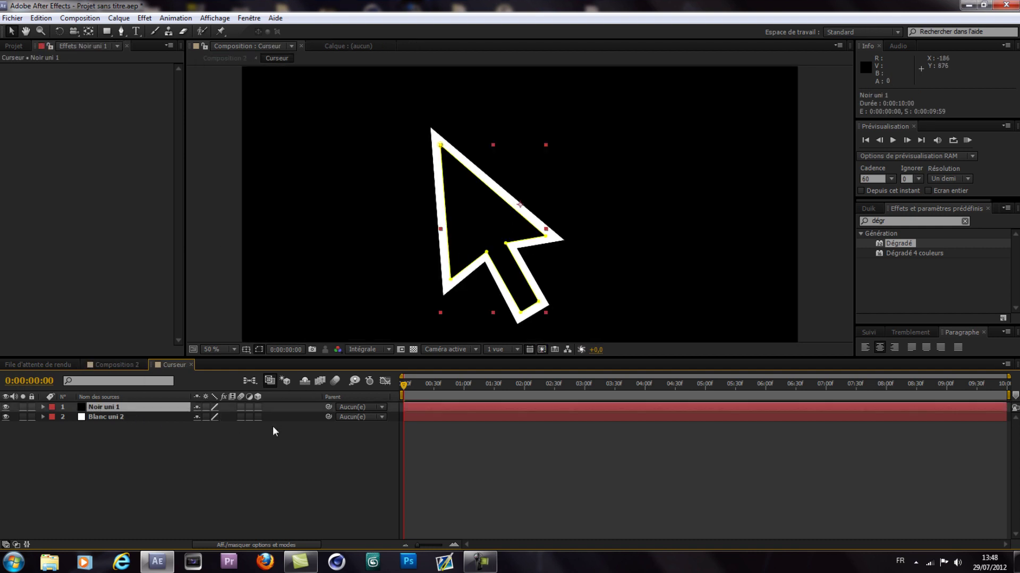
{"action": "left_click", "coordinate": [255, 438]}
{"action": "left_click", "coordinate": [135, 408]}
{"action": "left_click", "coordinate": [140, 436]}
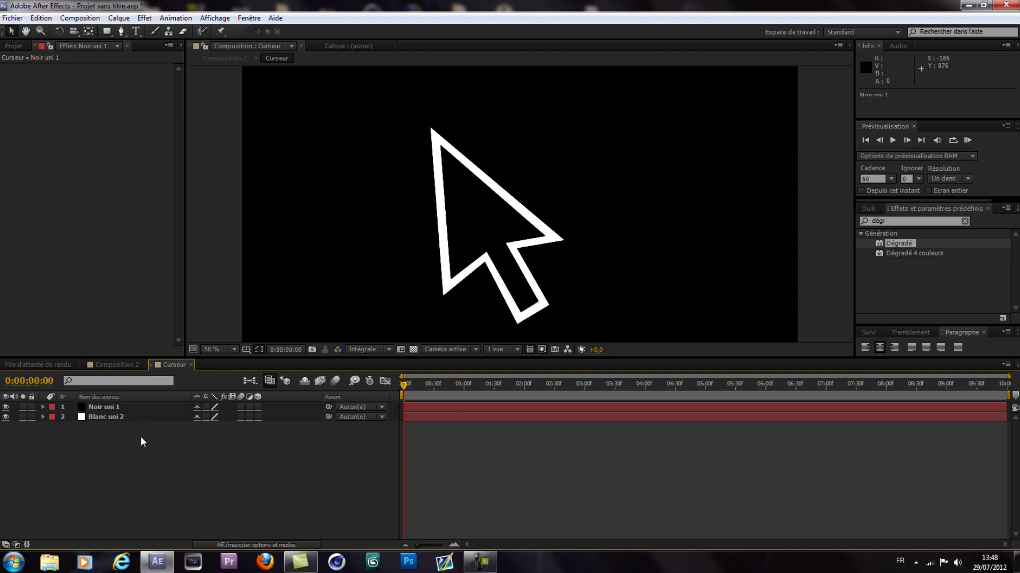
{"action": "left_click", "coordinate": [131, 406]}
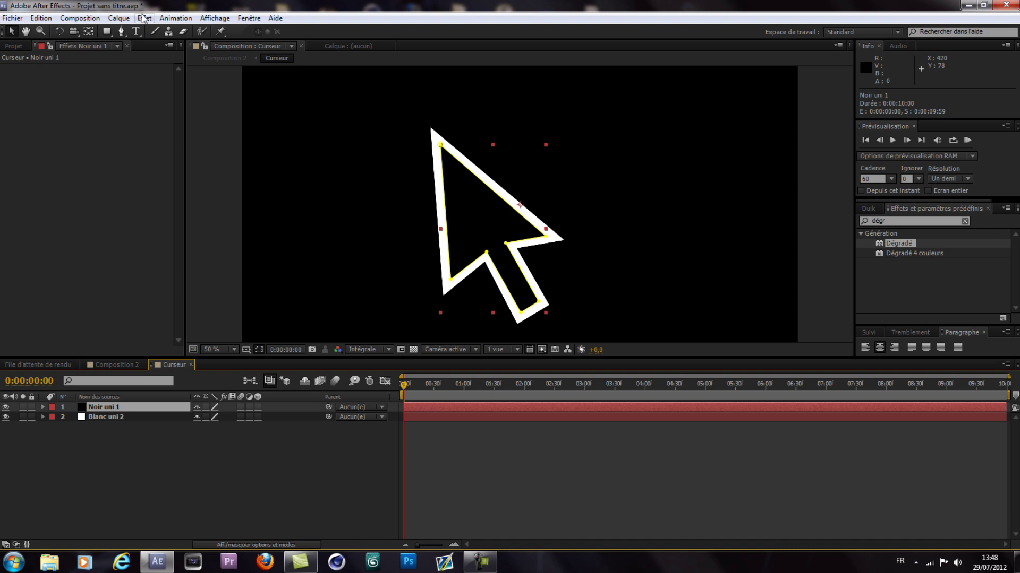
{"action": "left_click", "coordinate": [145, 18]}
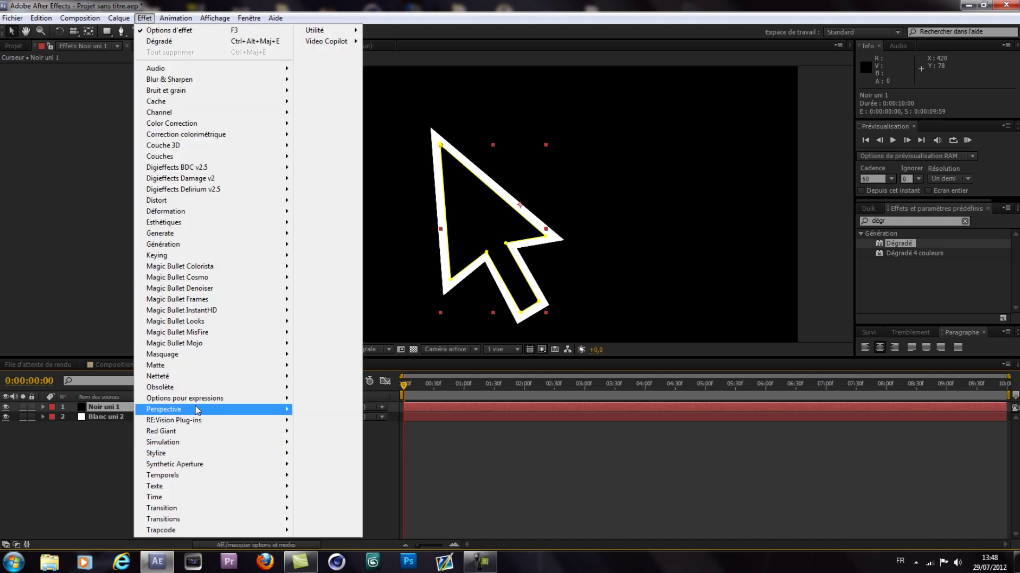
{"action": "mouse_move", "coordinate": [197, 409]}
{"action": "left_click", "coordinate": [350, 479]}
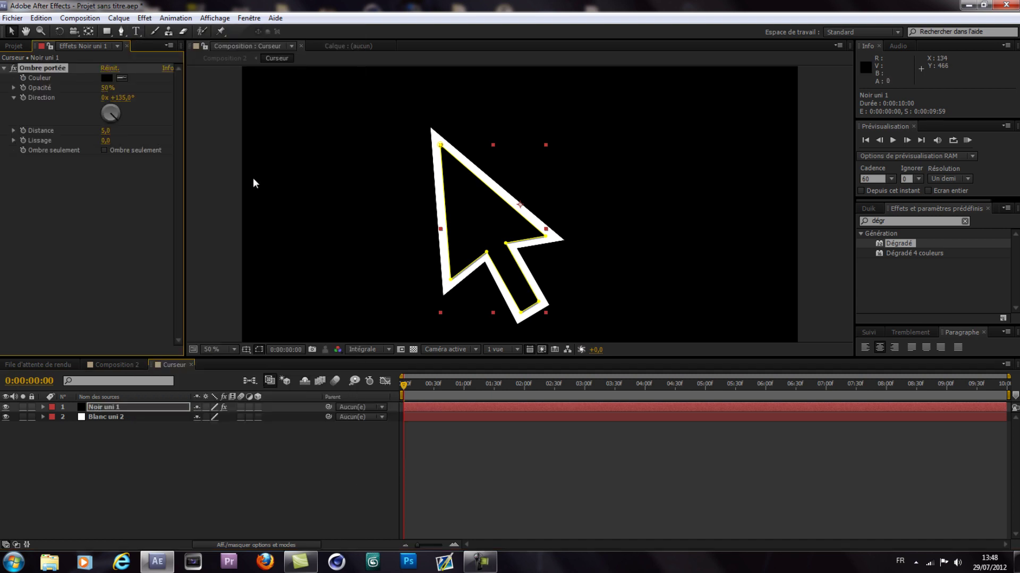
Set the drop shadow's softness to 25 and its distance to 0
{"action": "left_click", "coordinate": [106, 140]}
{"action": "type", "text": "25"}
{"action": "key", "text": "Return"}
{"action": "left_click", "coordinate": [106, 131]}
{"action": "type", "text": "0"}
{"action": "key", "text": "Return"}
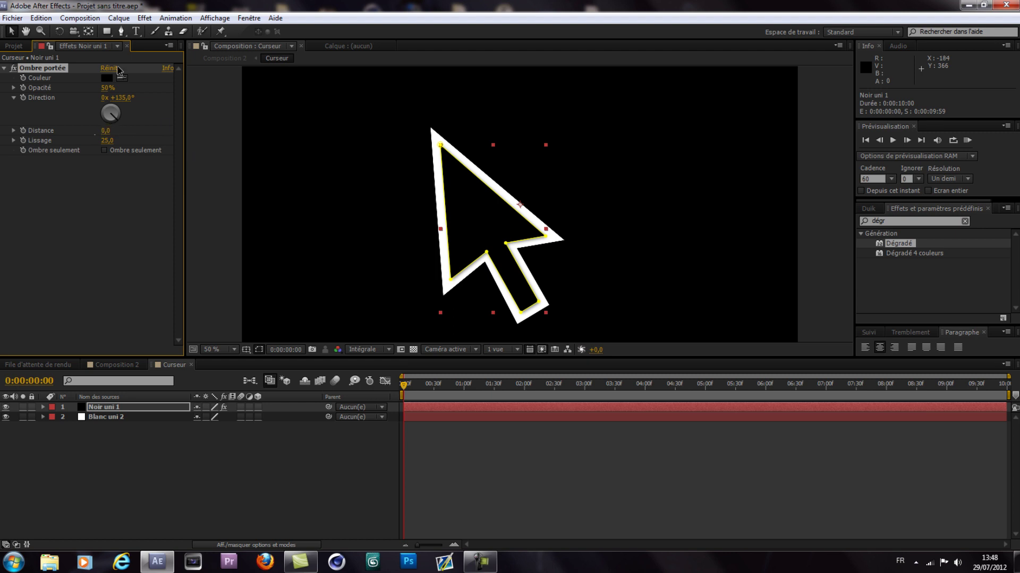
{"action": "left_click", "coordinate": [244, 208]}
{"action": "left_click", "coordinate": [244, 208]}
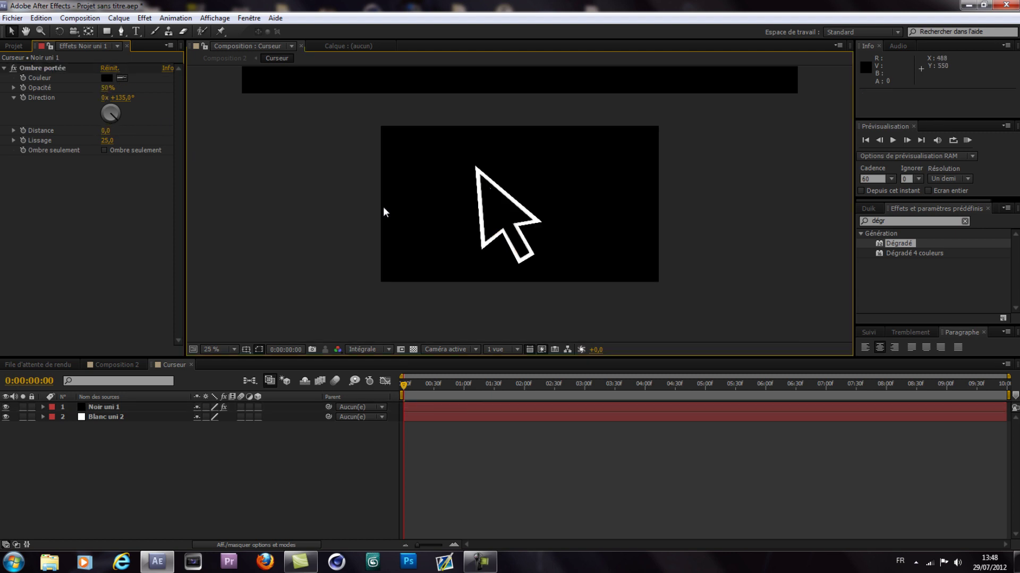
Set the shadow opacity to 70% and check the shadow at 50% zoom
{"action": "left_click", "coordinate": [108, 88]}
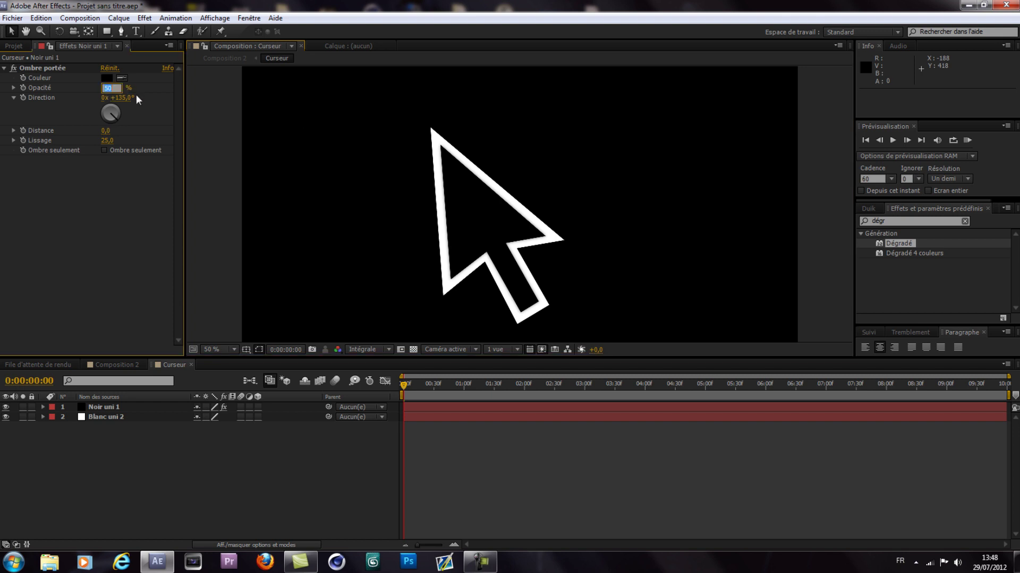
{"action": "type", "text": "70"}
{"action": "key", "text": "Return"}
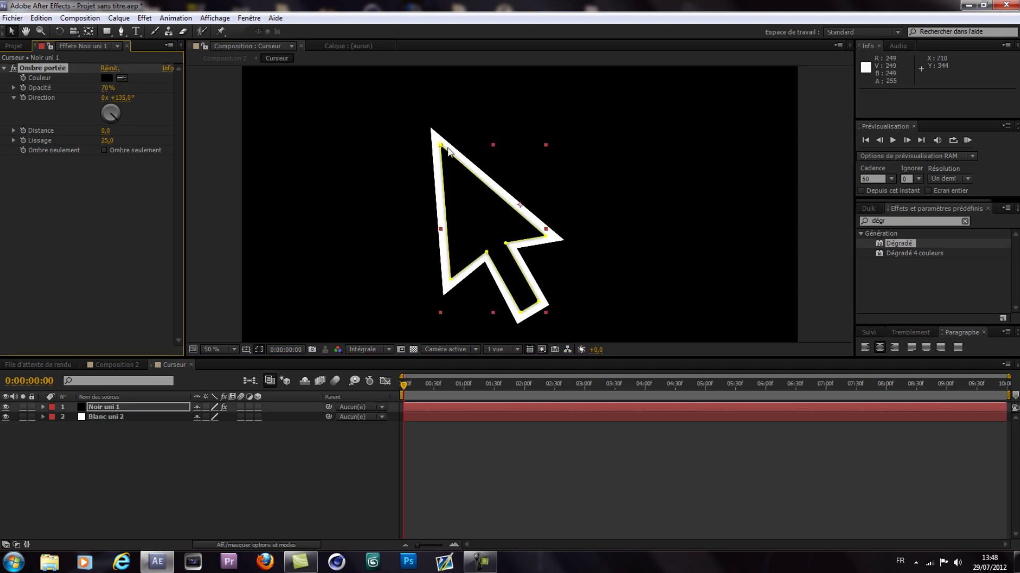
{"action": "key", "text": "comma"}
{"action": "key", "text": "comma"}
{"action": "left_click", "coordinate": [736, 178]}
{"action": "key", "text": "period"}
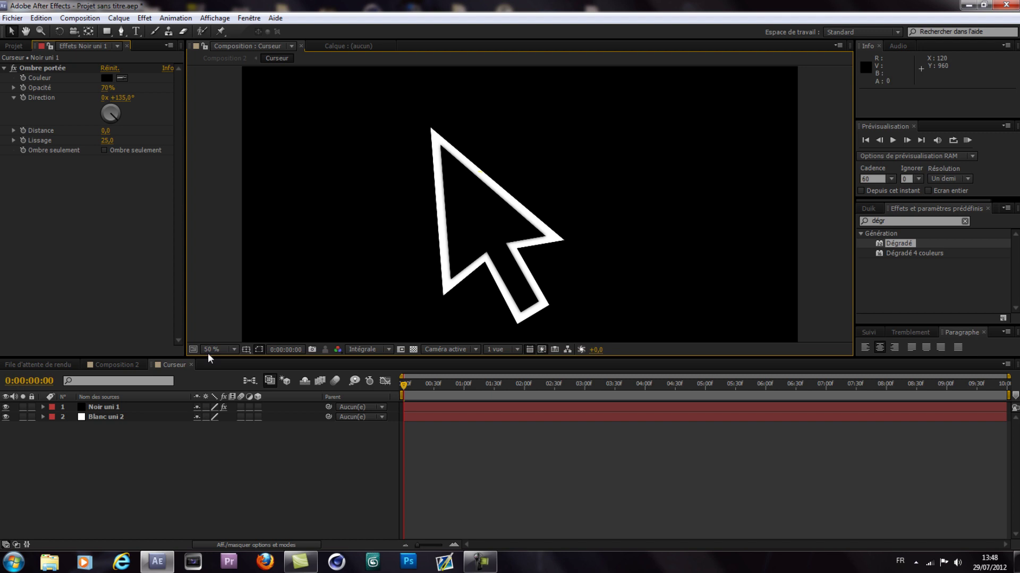
{"action": "left_click", "coordinate": [48, 67]}
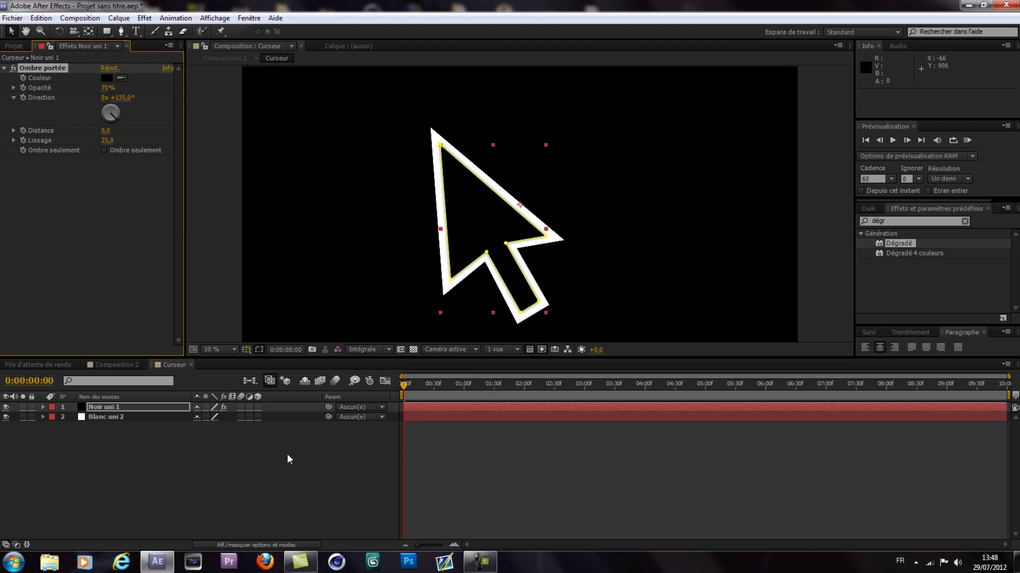
Paste the drop shadow onto Blanc uni 2 and check it in Composition 2
{"action": "left_click", "coordinate": [138, 418]}
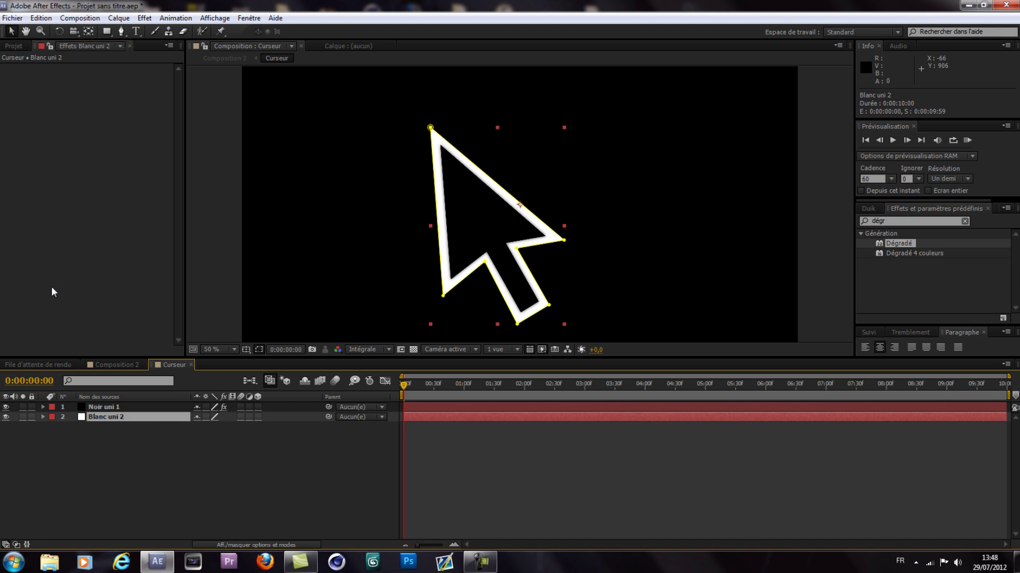
{"action": "key", "text": "ctrl+v"}
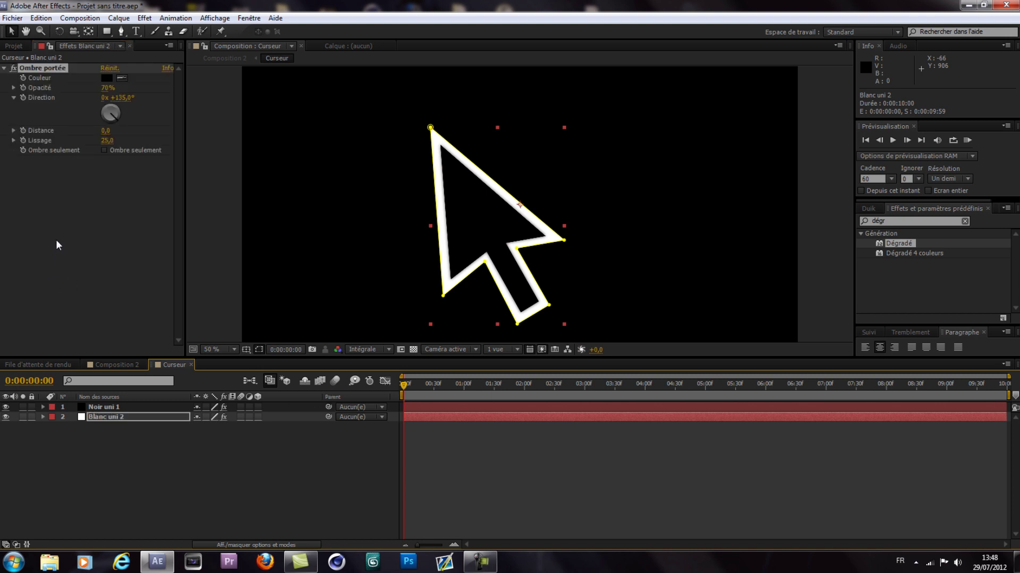
{"action": "left_click", "coordinate": [137, 368]}
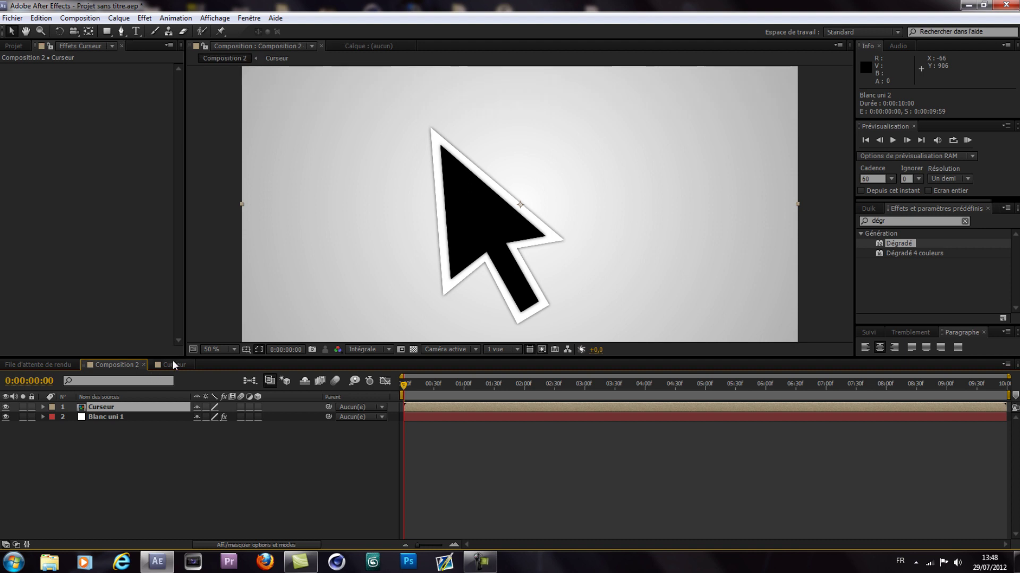
{"action": "left_click", "coordinate": [174, 364]}
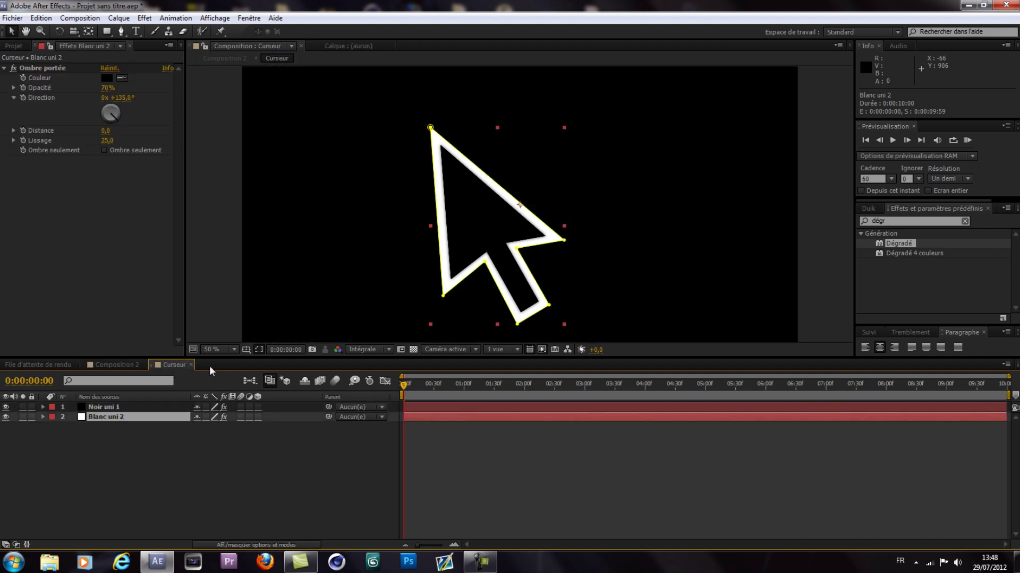
Try a shadow softness of 50 with 25% opacity, previewing in Composition 2
{"action": "left_click", "coordinate": [106, 141]}
{"action": "type", "text": "50"}
{"action": "key", "text": "Return"}
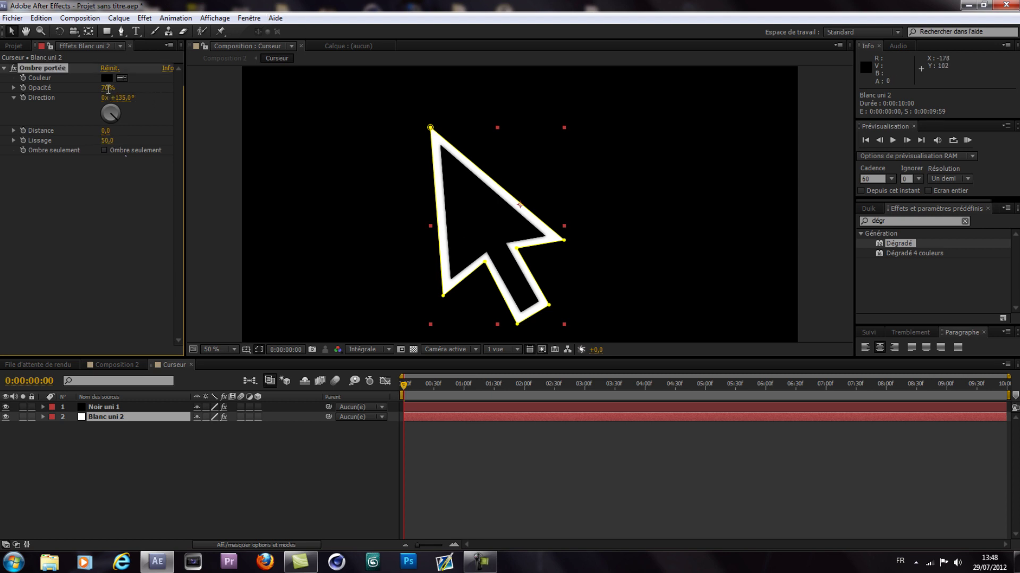
{"action": "left_click", "coordinate": [108, 88]}
{"action": "type", "text": "25"}
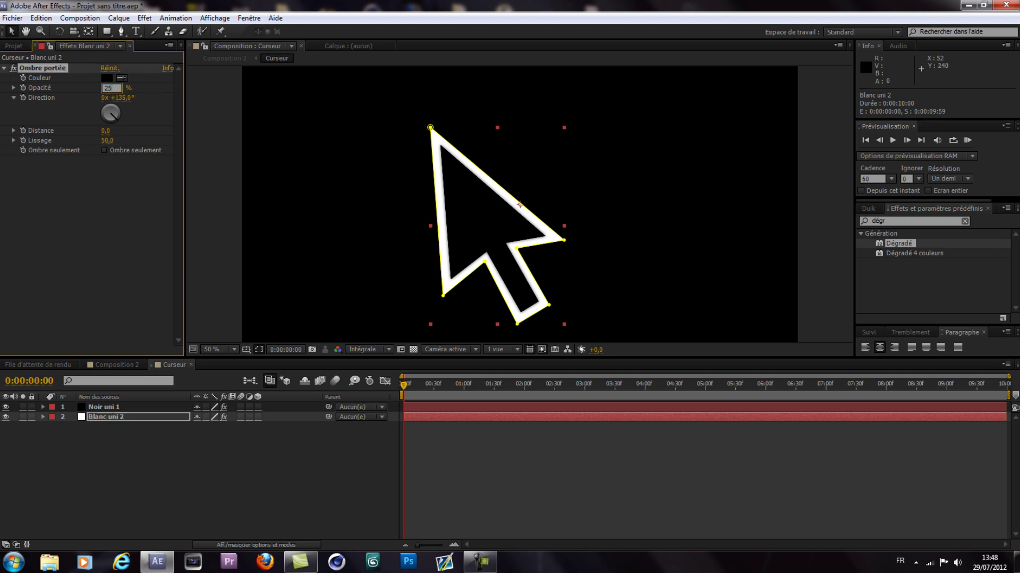
{"action": "left_click", "coordinate": [234, 184]}
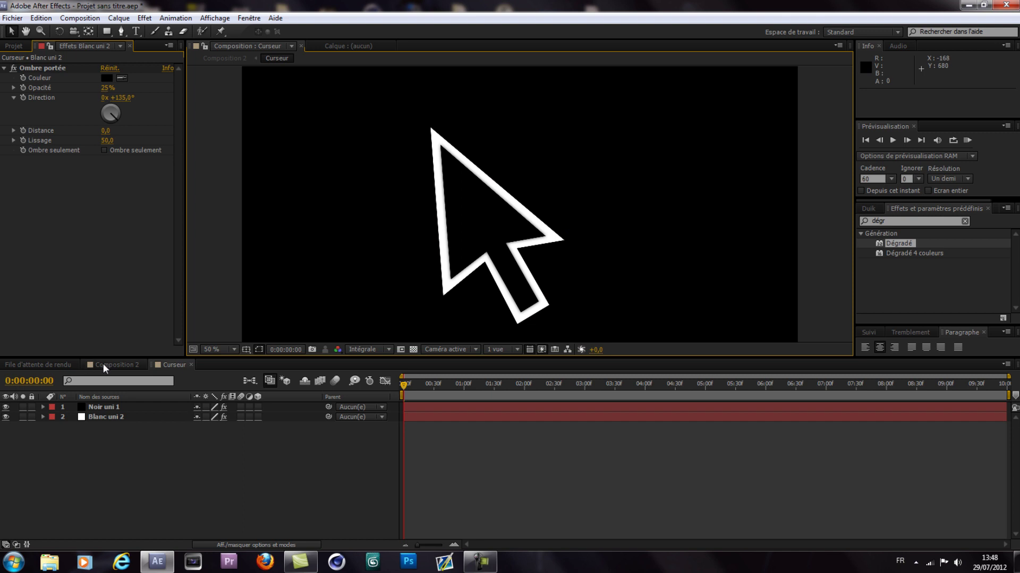
{"action": "left_click", "coordinate": [103, 363]}
{"action": "left_click", "coordinate": [166, 364]}
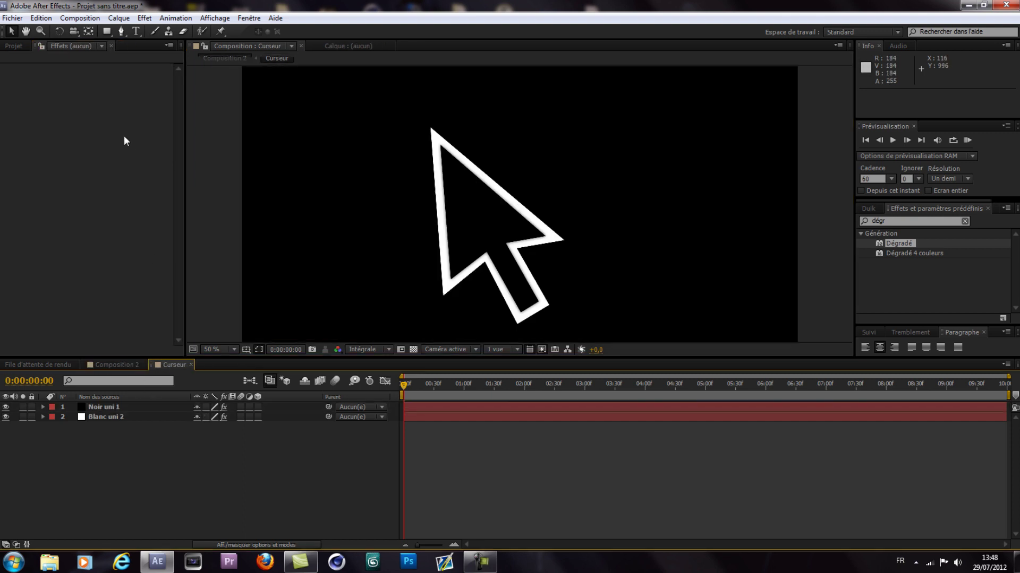
Try a softness of 70 with 20% opacity and compare in Composition 2
{"action": "left_click", "coordinate": [109, 417]}
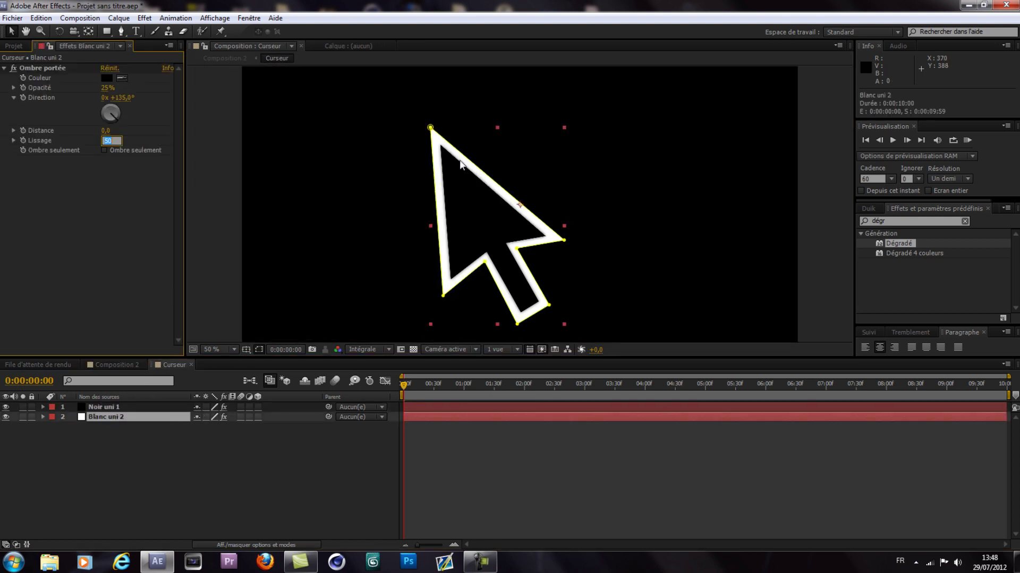
{"action": "type", "text": "70"}
{"action": "key", "text": "Return"}
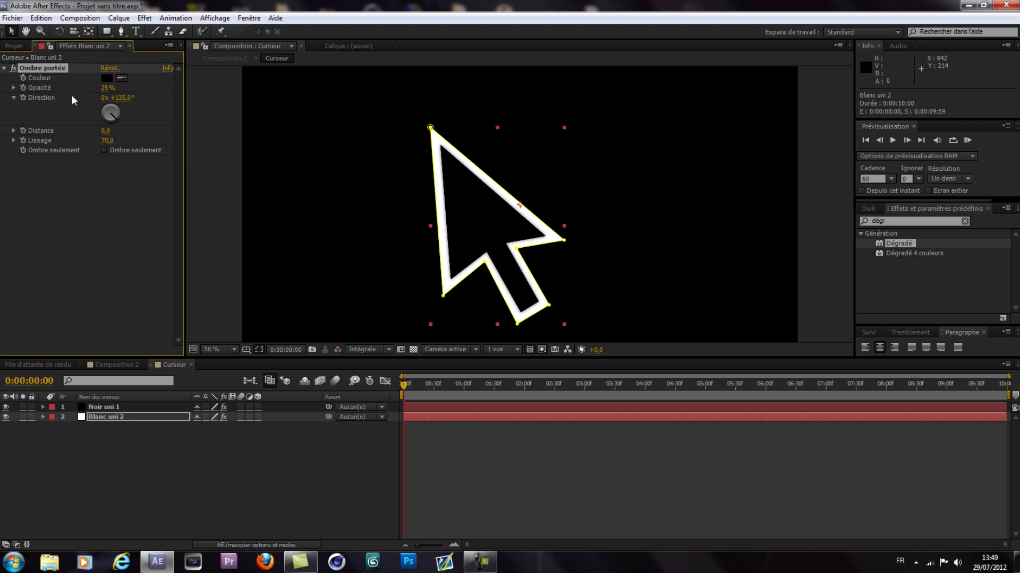
{"action": "left_click", "coordinate": [106, 88]}
{"action": "type", "text": "20"}
{"action": "left_click", "coordinate": [196, 234]}
{"action": "left_click", "coordinate": [117, 364]}
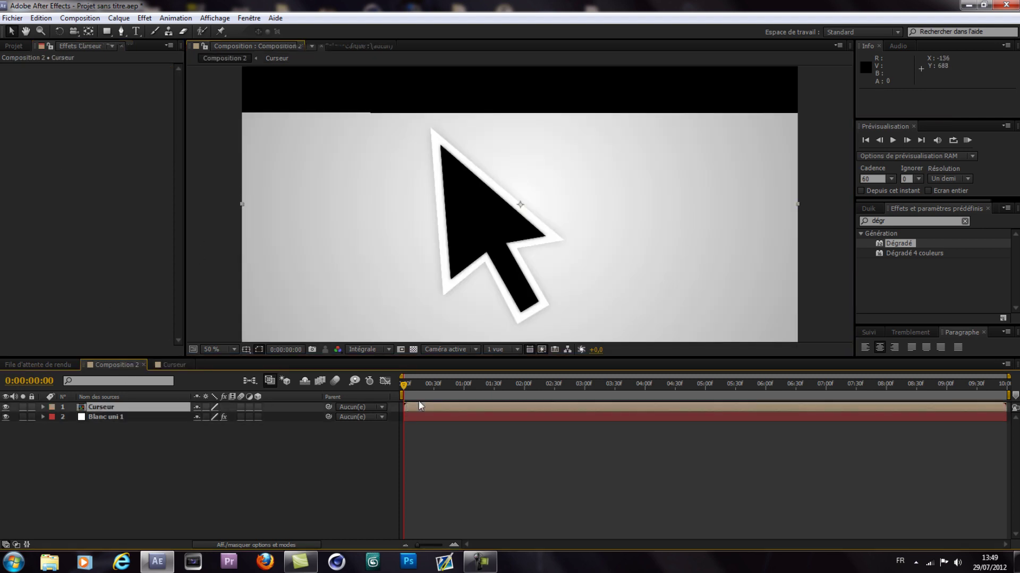
{"action": "left_click", "coordinate": [648, 190]}
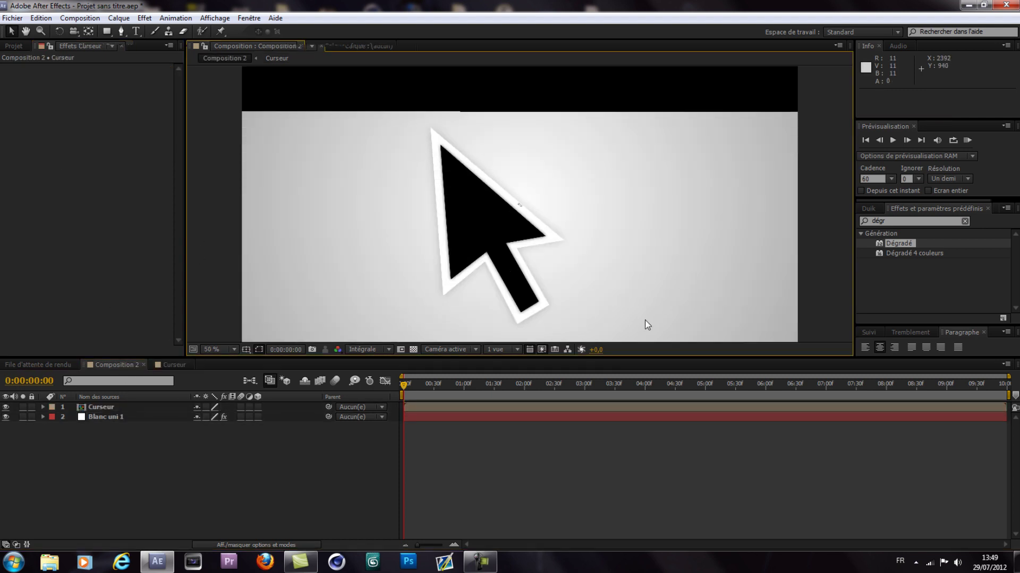
{"action": "left_click", "coordinate": [181, 365]}
Finalize the shadow at softness 100 and 10% opacity, then return to Composition 2
{"action": "left_click", "coordinate": [126, 418]}
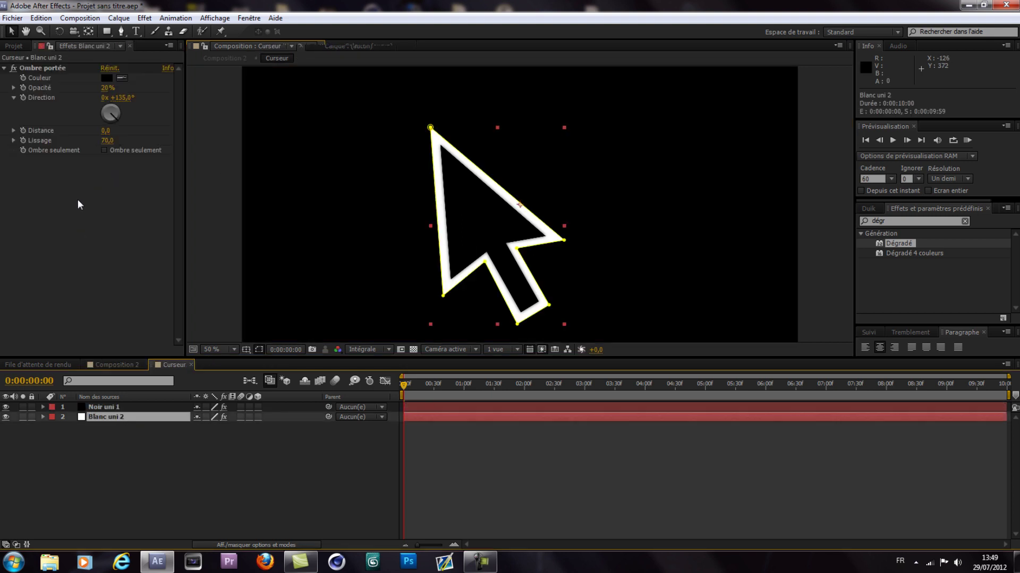
{"action": "left_click", "coordinate": [108, 88]}
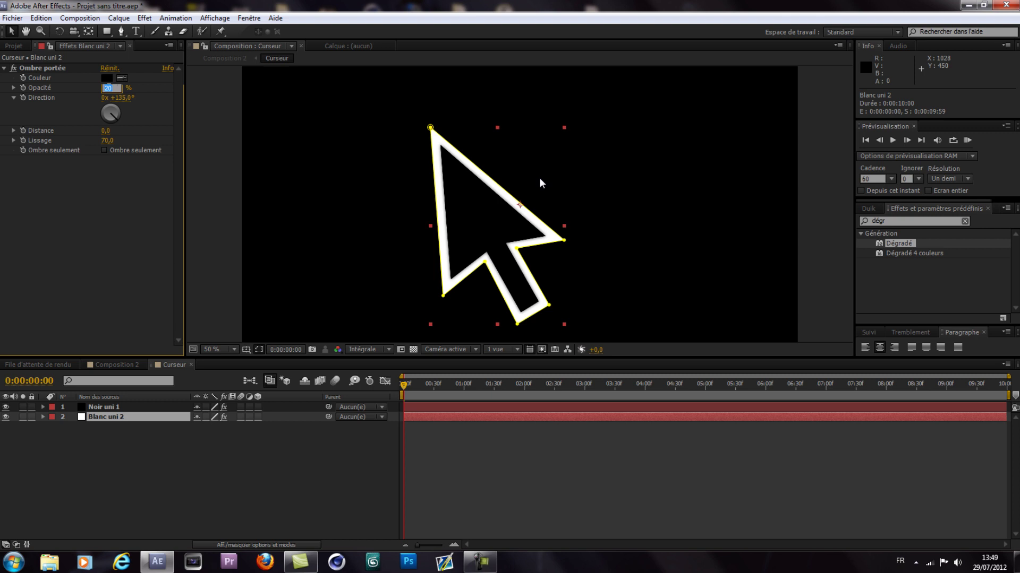
{"action": "type", "text": "10"}
{"action": "left_click", "coordinate": [134, 365]}
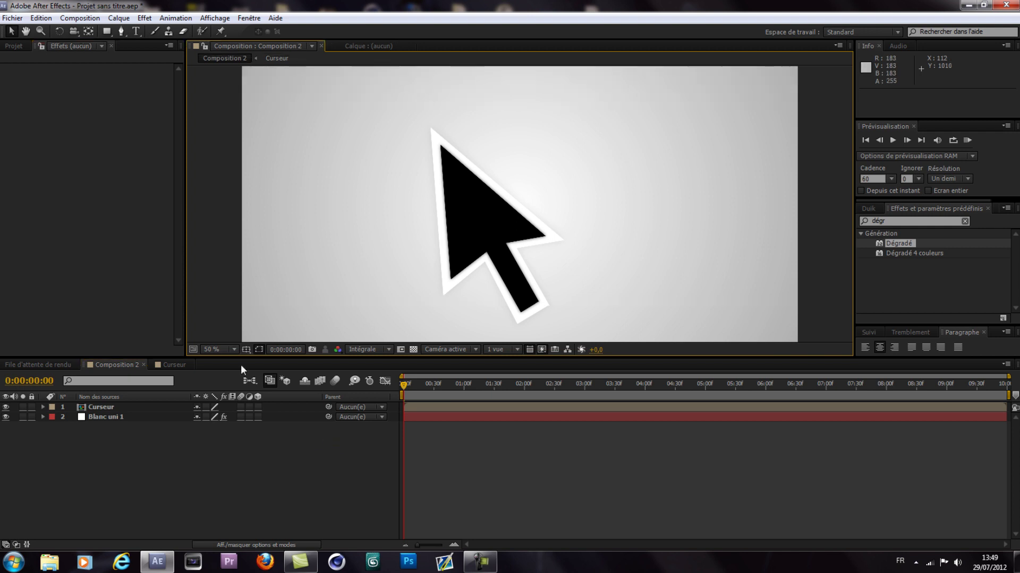
{"action": "left_click", "coordinate": [167, 364]}
{"action": "left_click", "coordinate": [109, 141]}
{"action": "type", "text": "100"}
{"action": "left_click", "coordinate": [115, 209]}
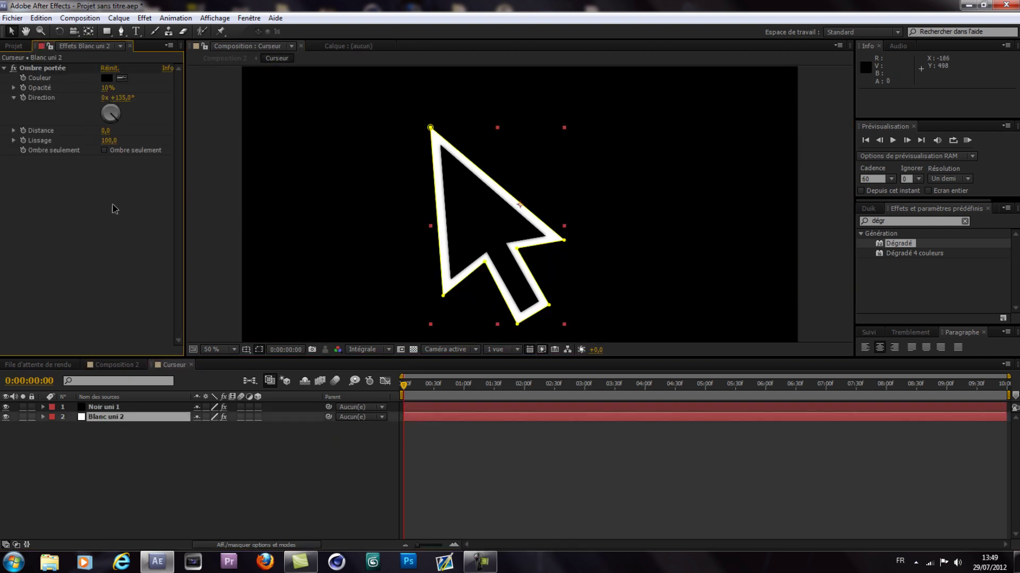
{"action": "left_click", "coordinate": [129, 367]}
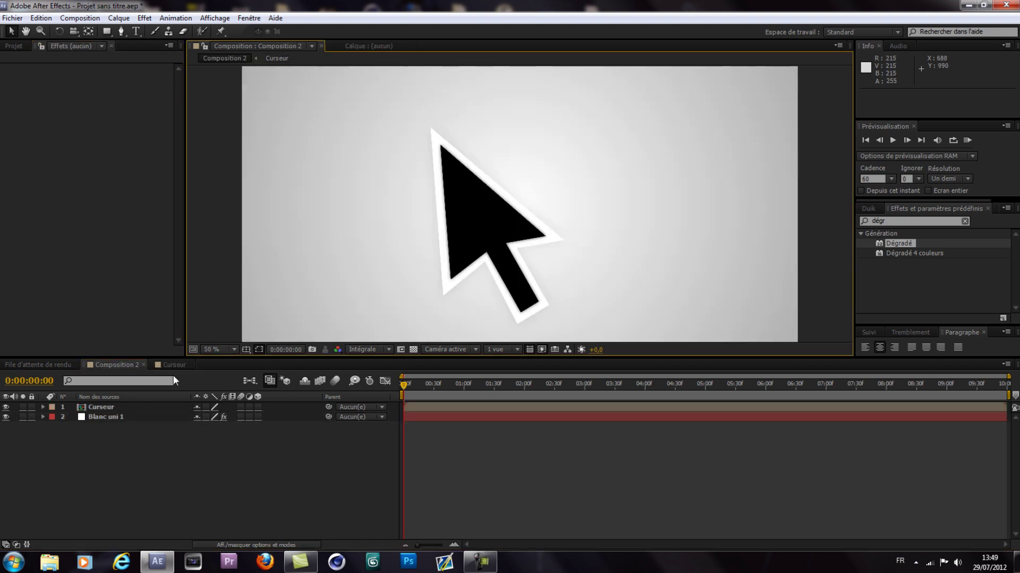
{"action": "left_click", "coordinate": [174, 366]}
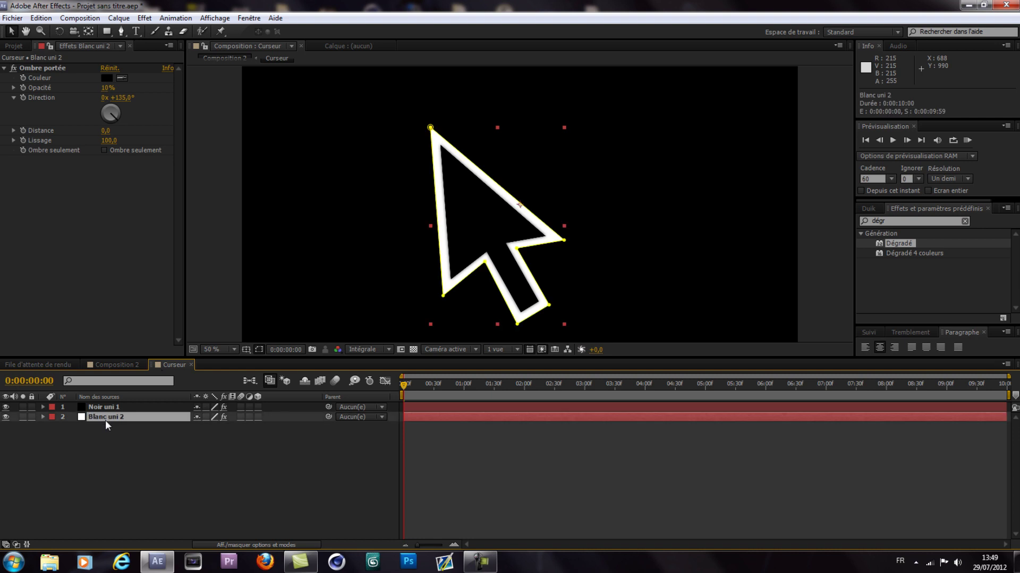
{"action": "left_click", "coordinate": [120, 364]}
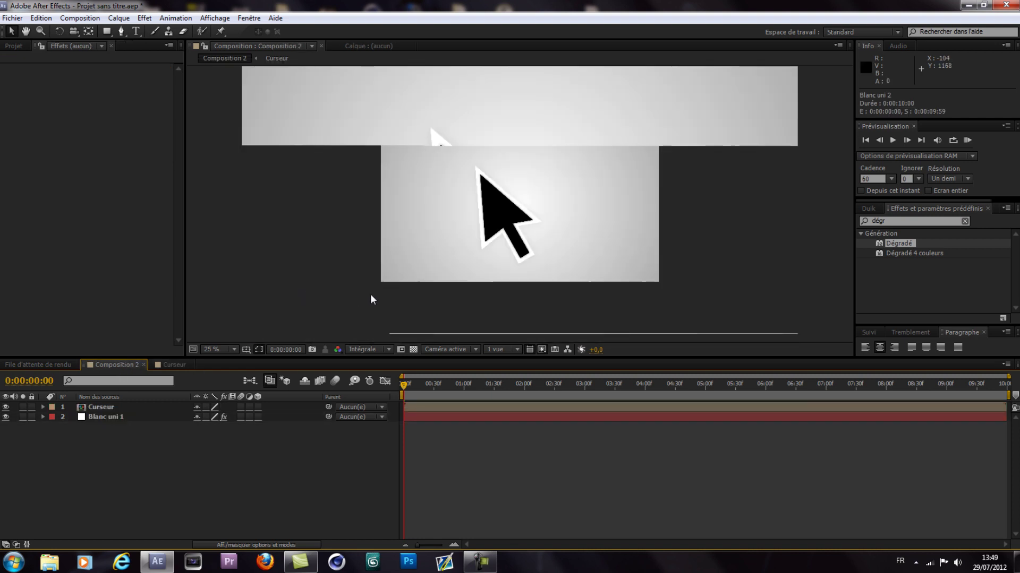
{"action": "left_click", "coordinate": [119, 408]}
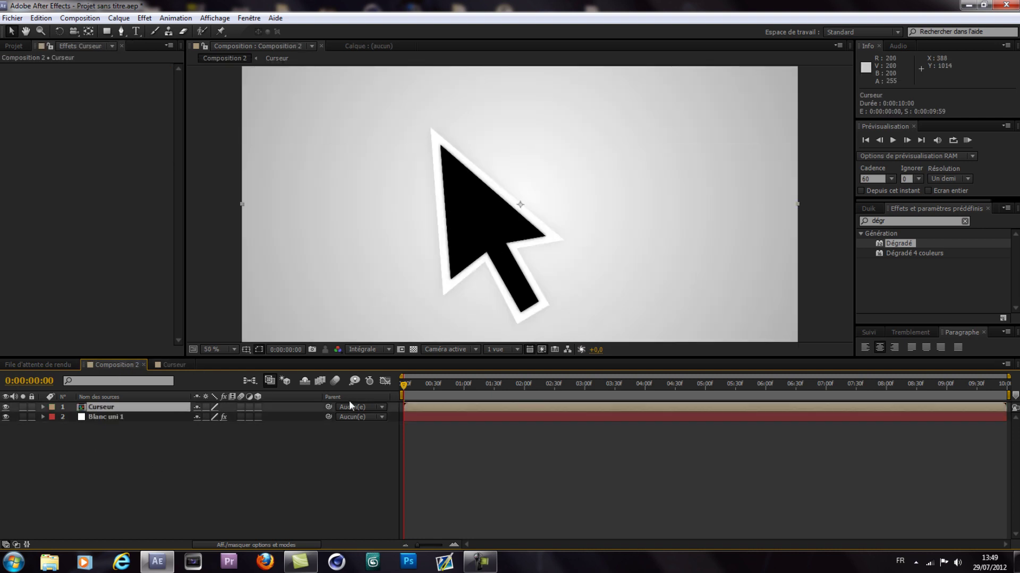
Set the Curseur layer's Échelle to 20% after trying 30% and 25%
{"action": "left_click", "coordinate": [43, 407]}
{"action": "left_click", "coordinate": [52, 417]}
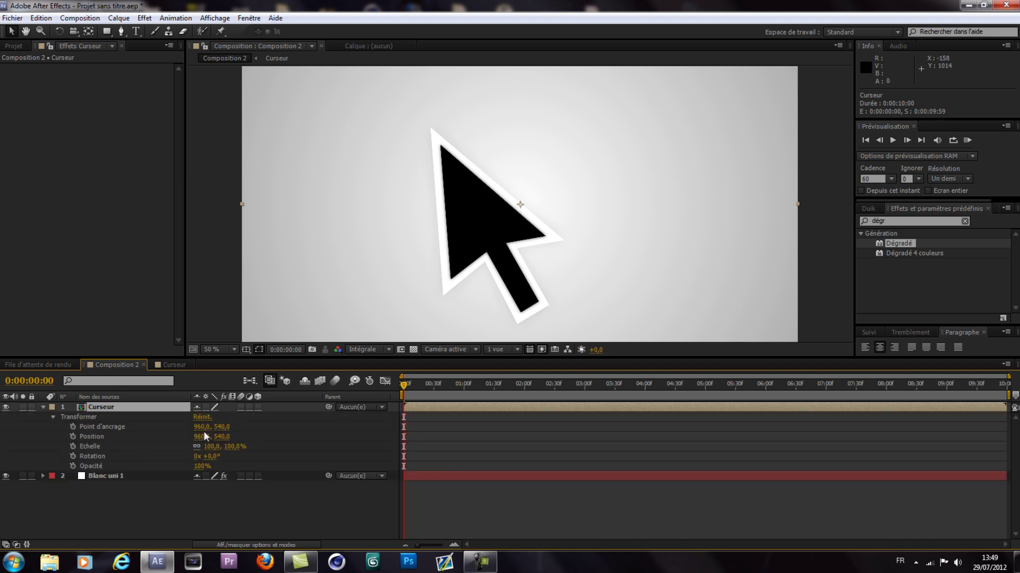
{"action": "left_click", "coordinate": [212, 446]}
{"action": "type", "text": "30"}
{"action": "key", "text": "Return"}
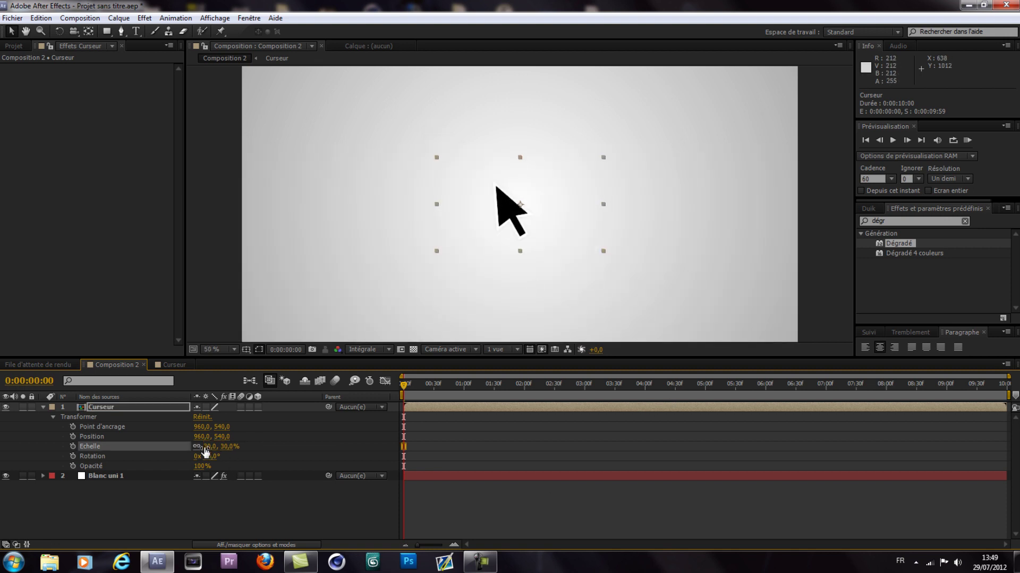
{"action": "type", "text": "25"}
{"action": "key", "text": "Return"}
{"action": "scroll", "coordinate": [549, 256], "scroll_direction": "down", "scroll_amount": 2}
{"action": "scroll", "coordinate": [549, 255], "scroll_direction": "up", "scroll_amount": 2}
{"action": "left_click", "coordinate": [211, 447]}
{"action": "type", "text": "20"}
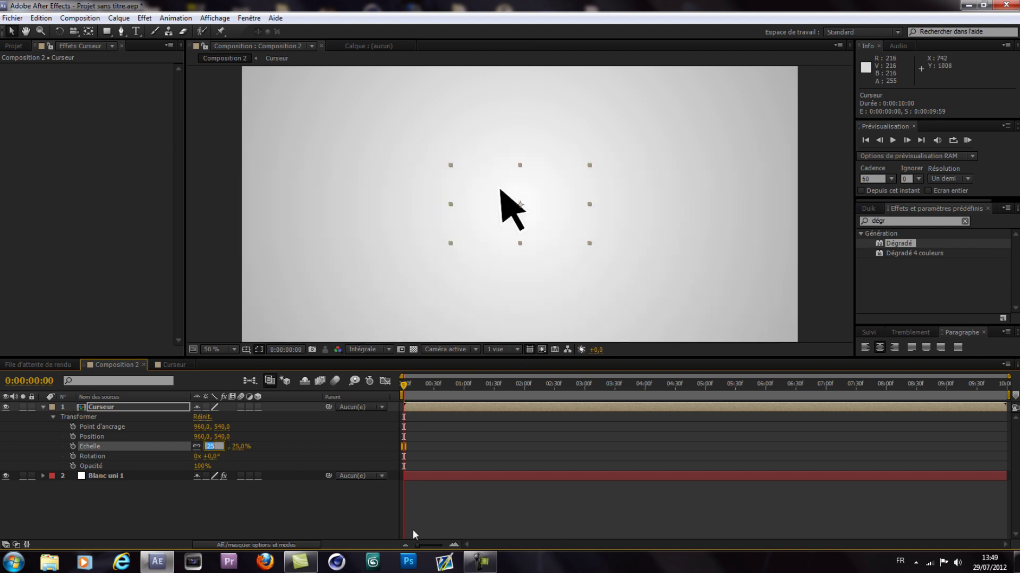
{"action": "key", "text": "Return"}
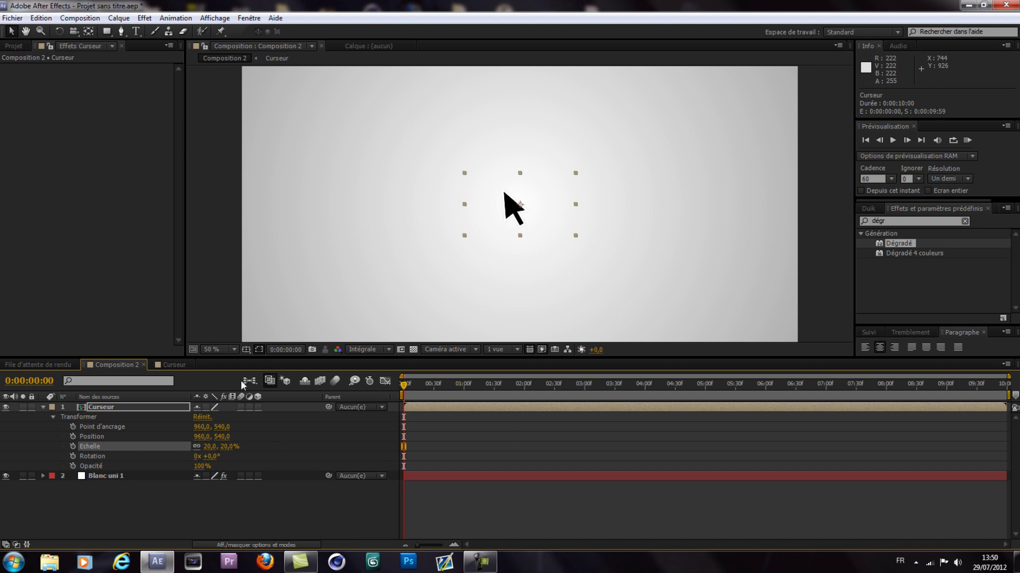
Reopen Curseur's Transform properties and select Point d'ancrage
{"action": "key", "text": "Return"}
{"action": "scroll", "coordinate": [557, 211], "scroll_direction": "up", "scroll_amount": 2}
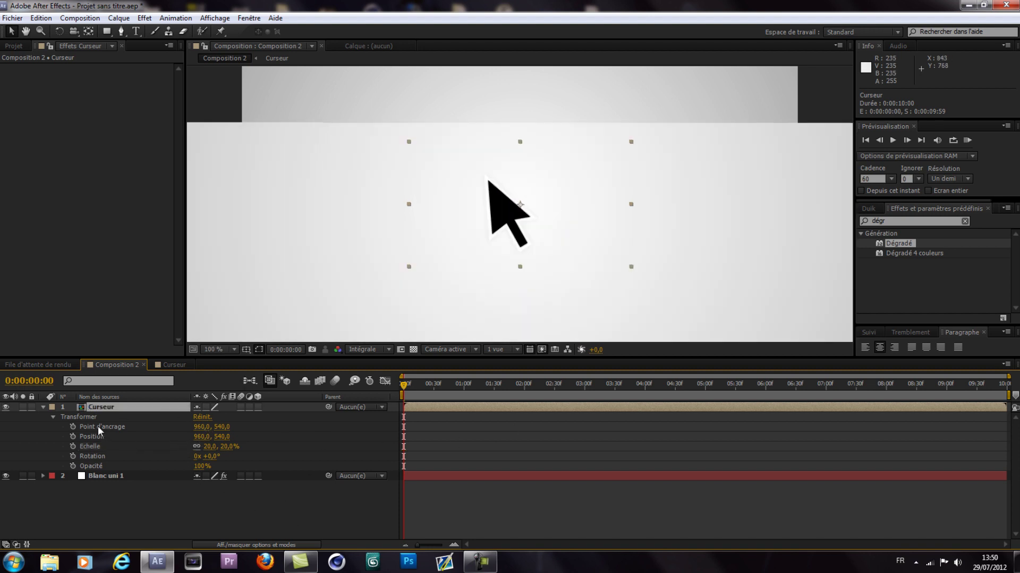
{"action": "left_click", "coordinate": [43, 407]}
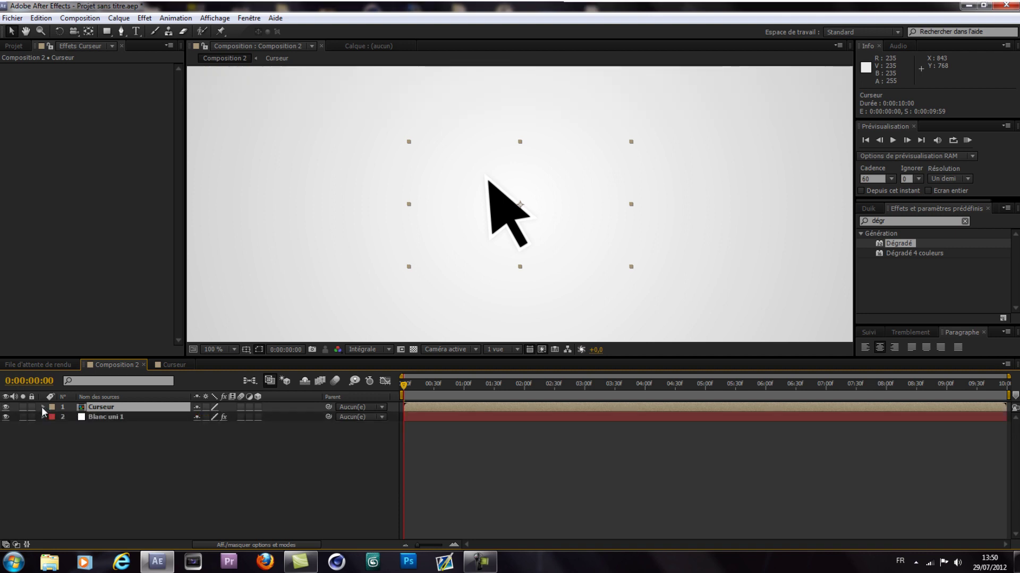
{"action": "left_click", "coordinate": [43, 407]}
{"action": "left_click", "coordinate": [52, 418]}
{"action": "left_click", "coordinate": [53, 417]}
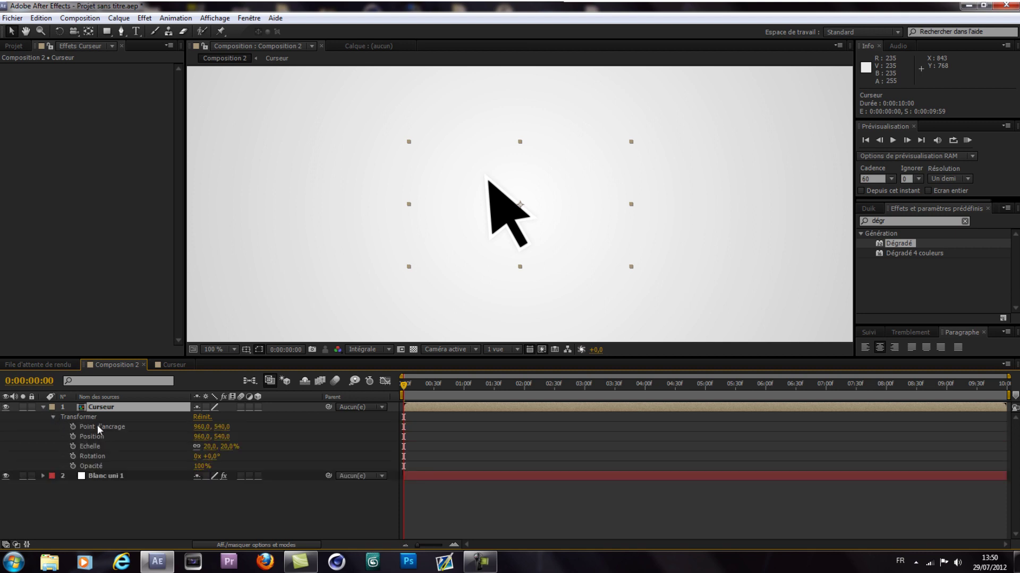
{"action": "left_click", "coordinate": [100, 426]}
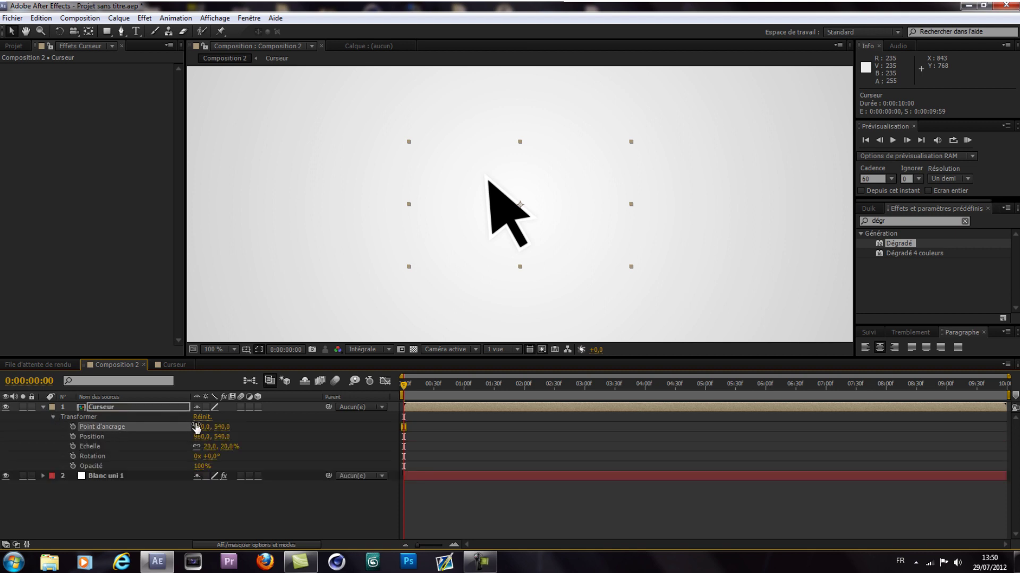
Scrub the anchor point X and Y values to move it onto the arrow's tip
{"action": "mouse_move", "coordinate": [201, 427]}
{"action": "left_mouse_down"}
{"action": "mouse_move", "coordinate": [32, 418]}
{"action": "mouse_move", "coordinate": [39, 429]}
{"action": "mouse_move", "coordinate": [26, 431]}
{"action": "left_mouse_up"}
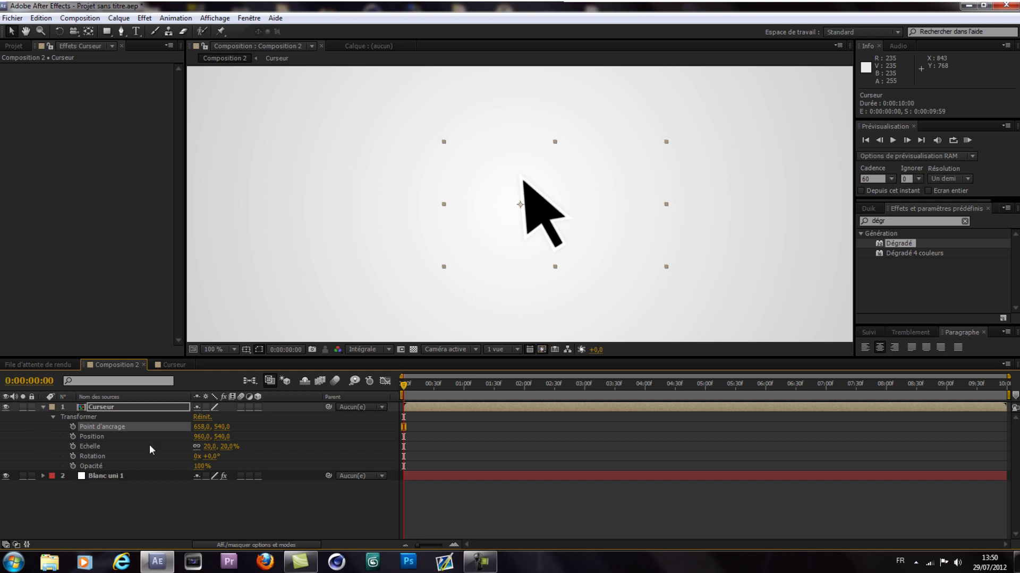
{"action": "mouse_move", "coordinate": [222, 426]}
{"action": "left_mouse_down"}
{"action": "mouse_move", "coordinate": [242, 426]}
{"action": "mouse_move", "coordinate": [50, 437]}
{"action": "left_mouse_up"}
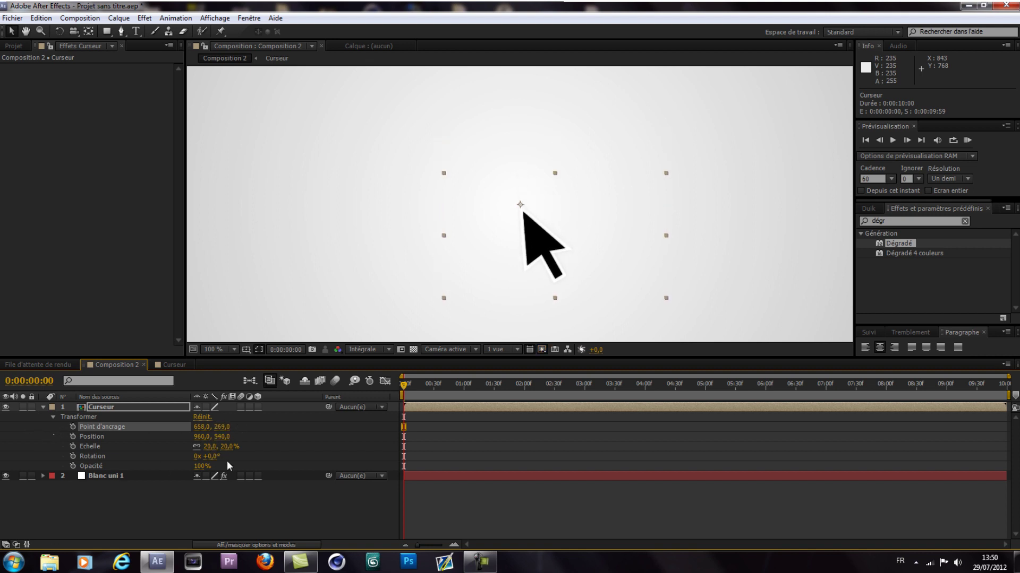
{"action": "left_click_drag", "start_coordinate": [199, 427], "coordinate": [197, 427]}
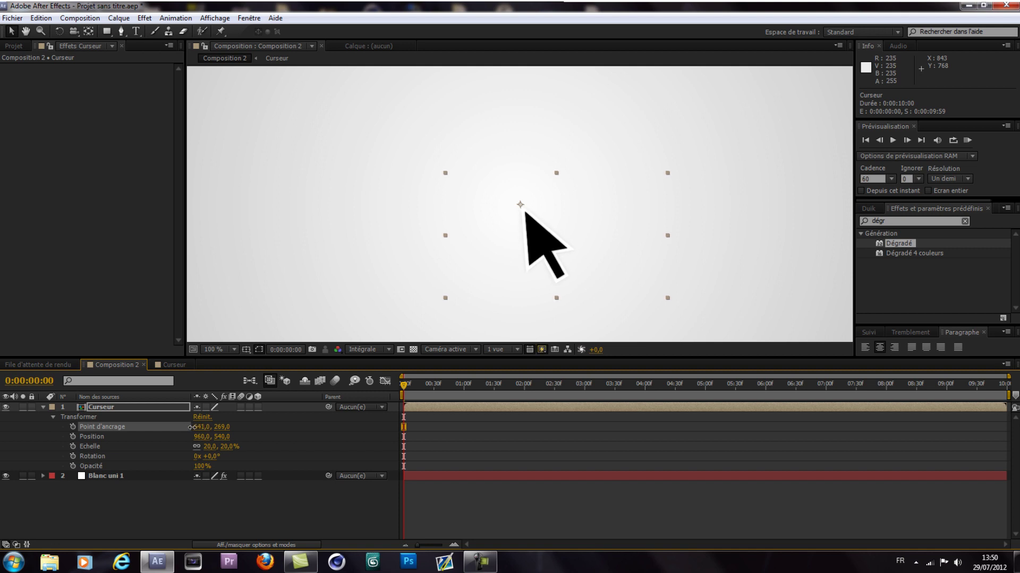
{"action": "scroll", "coordinate": [519, 212], "scroll_direction": "up", "scroll_amount": 2}
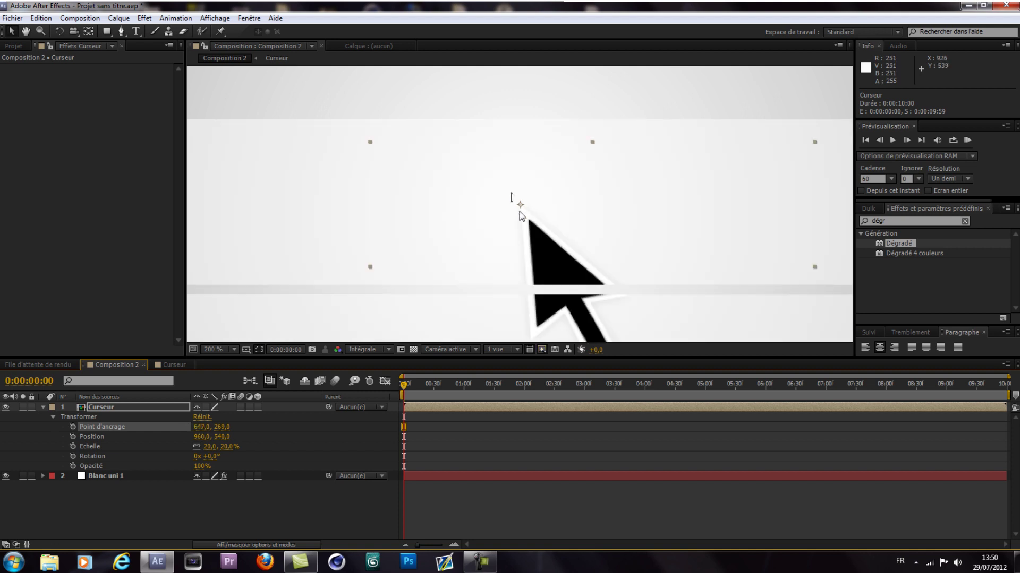
{"action": "scroll", "coordinate": [520, 211], "scroll_direction": "up", "scroll_amount": 2}
{"action": "scroll", "coordinate": [520, 213], "scroll_direction": "up", "scroll_amount": 1}
{"action": "mouse_move", "coordinate": [196, 427]}
{"action": "left_mouse_down"}
{"action": "mouse_move", "coordinate": [84, 427]}
{"action": "mouse_move", "coordinate": [120, 428]}
{"action": "left_mouse_up"}
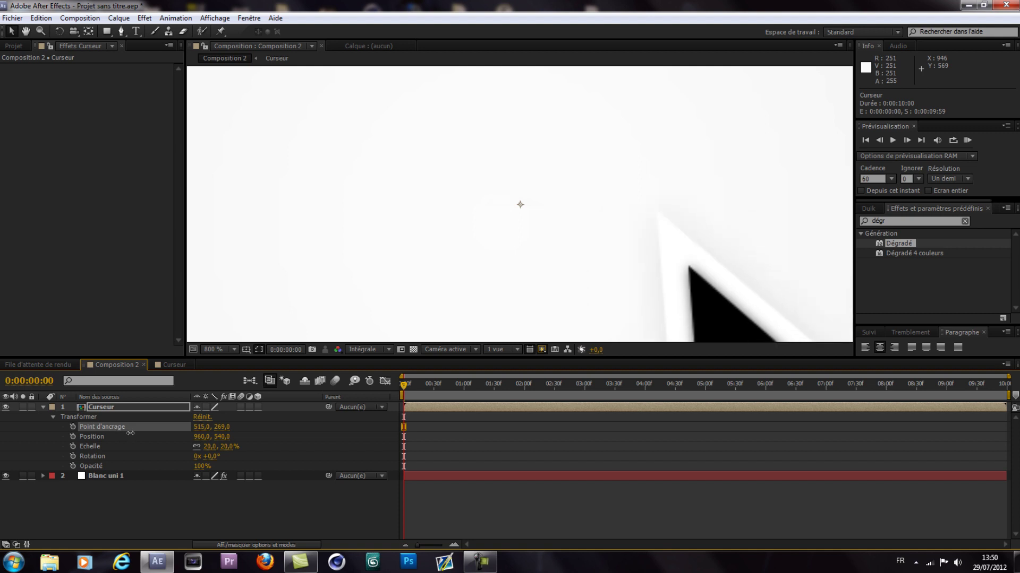
{"action": "left_click_drag", "start_coordinate": [131, 433], "coordinate": [154, 433]}
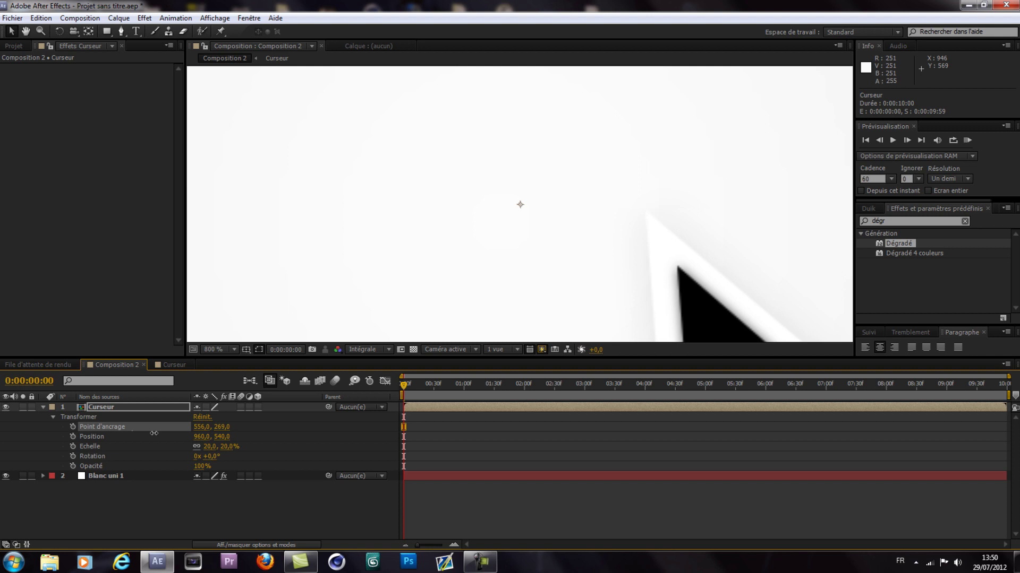
{"action": "left_click_drag", "start_coordinate": [219, 434], "coordinate": [205, 437]}
{"action": "key", "text": "comma"}
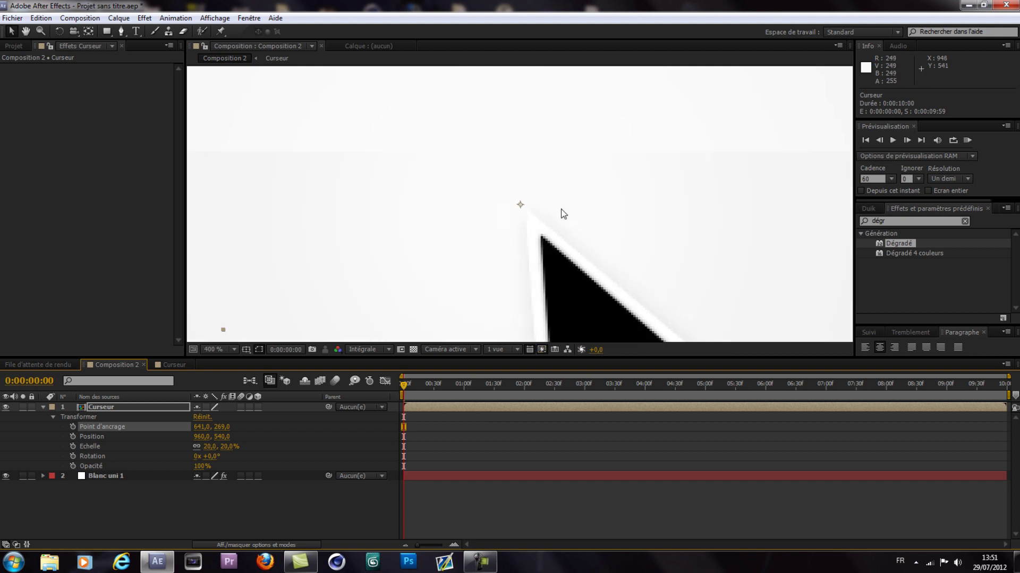
{"action": "key", "text": "comma"}
{"action": "key", "text": "period"}
{"action": "key", "text": "period"}
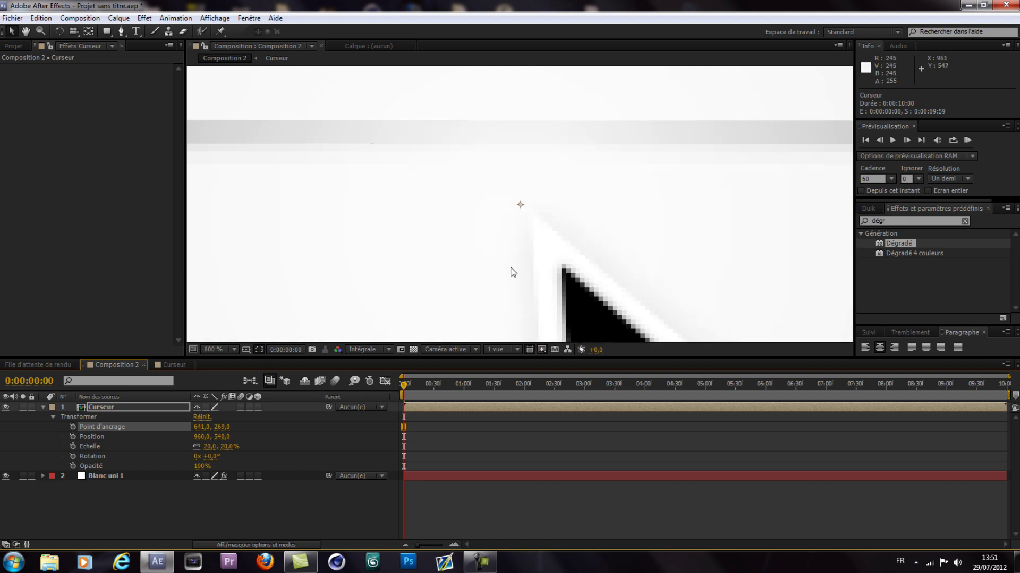
{"action": "left_click_drag", "start_coordinate": [208, 427], "coordinate": [224, 428]}
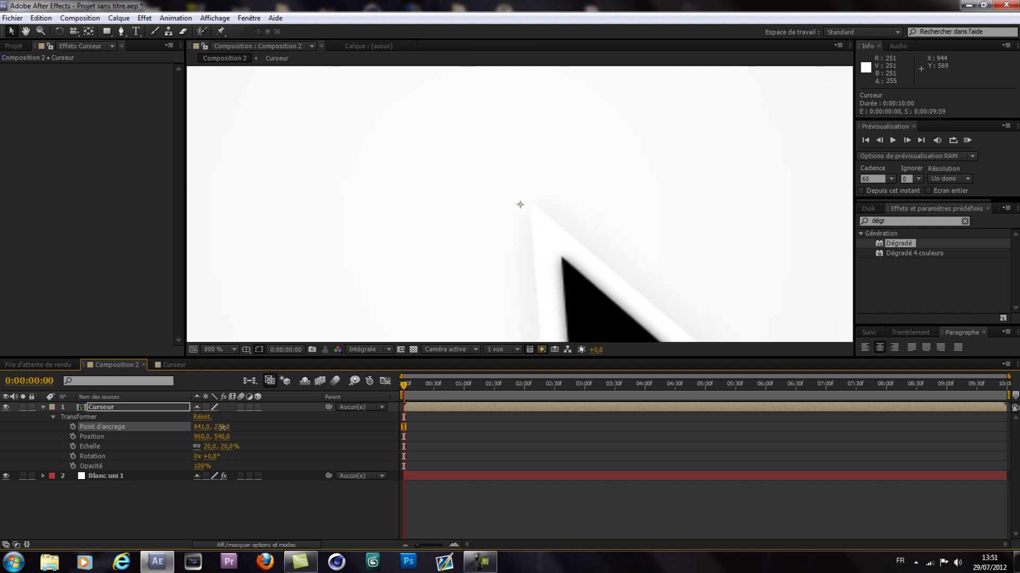
Enter 650 for the anchor X, placing the anchor at 650,0, 278,0
{"action": "type", "text": "650"}
{"action": "key", "text": "Return"}
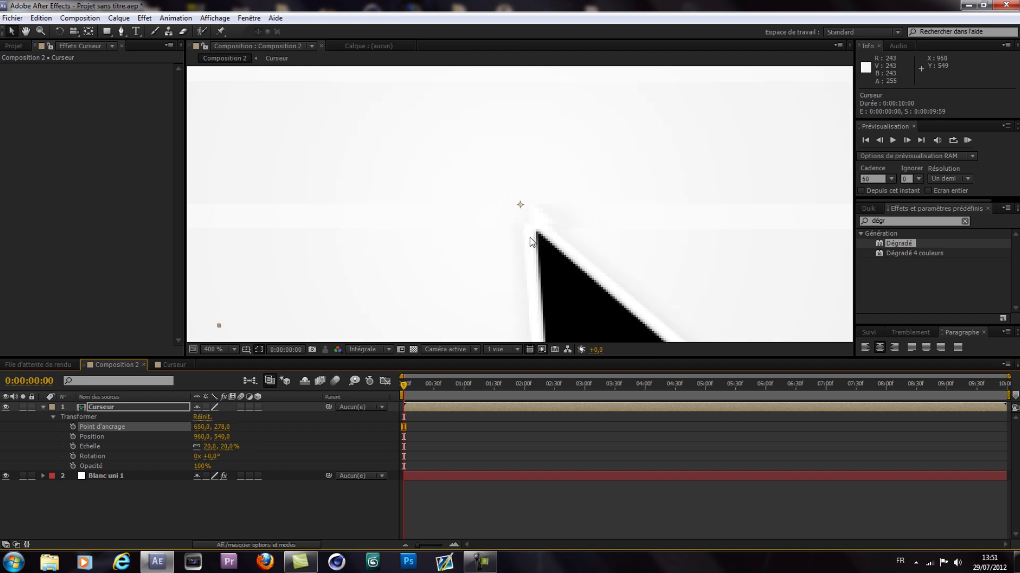
{"action": "scroll", "coordinate": [531, 207], "scroll_direction": "down", "scroll_amount": 8}
{"action": "scroll", "coordinate": [552, 228], "scroll_direction": "up", "scroll_amount": 4}
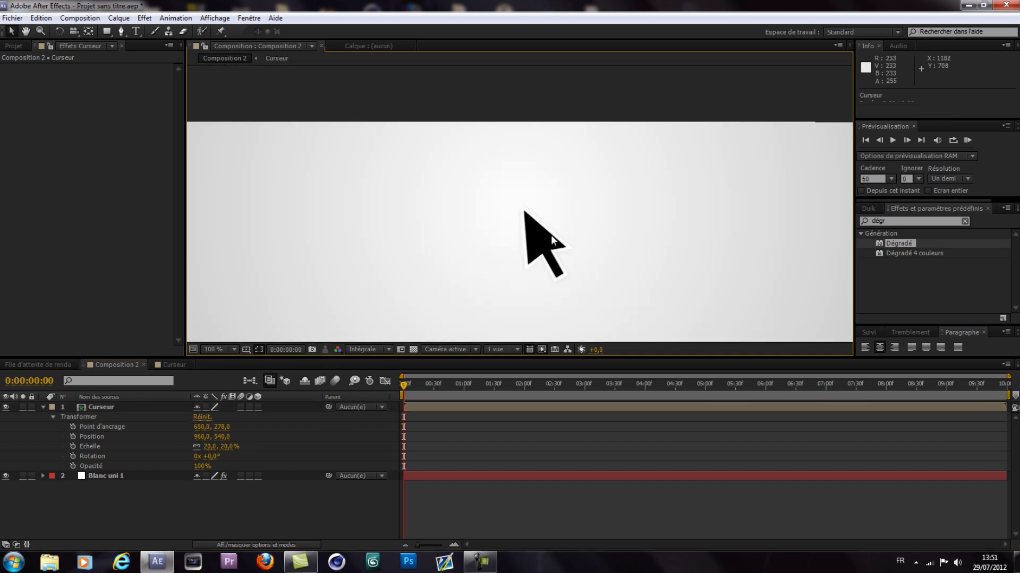
{"action": "left_click", "coordinate": [104, 404]}
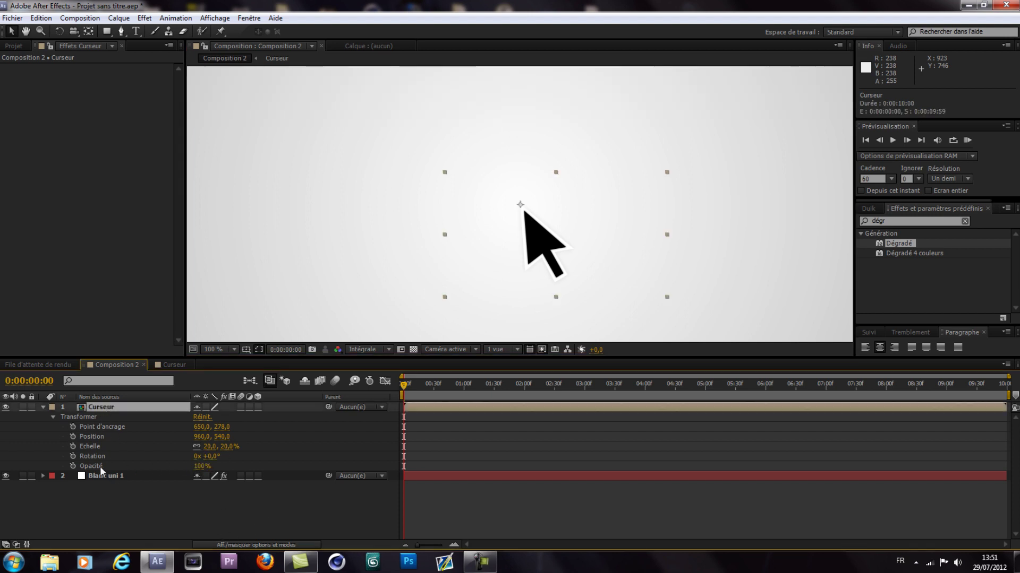
Rotate Curseur to about -103° and drag it just off the frame's right edge
{"action": "left_click", "coordinate": [185, 459]}
{"action": "left_click_drag", "start_coordinate": [211, 460], "coordinate": [138, 444]}
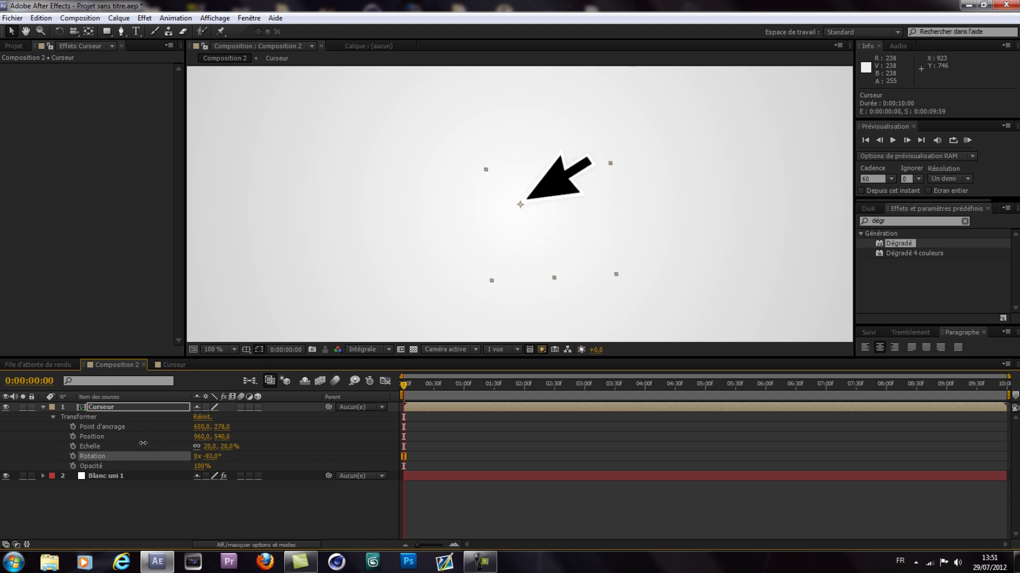
{"action": "scroll", "coordinate": [520, 261], "scroll_direction": "down", "scroll_amount": 1}
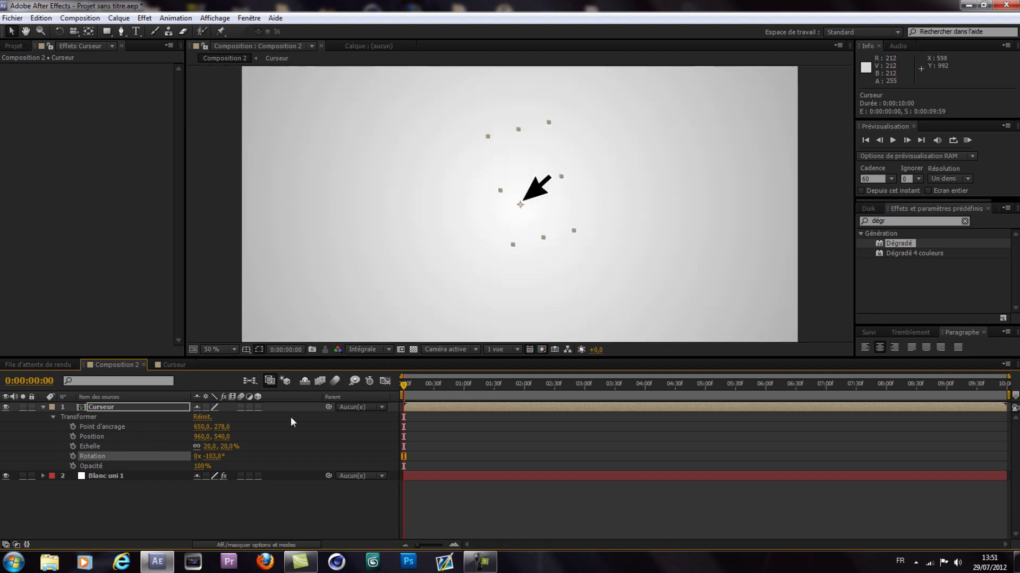
{"action": "key", "text": "comma"}
{"action": "mouse_move", "coordinate": [528, 211]}
{"action": "left_mouse_down"}
{"action": "mouse_move", "coordinate": [822, 218]}
{"action": "mouse_move", "coordinate": [817, 209]}
{"action": "left_mouse_up"}
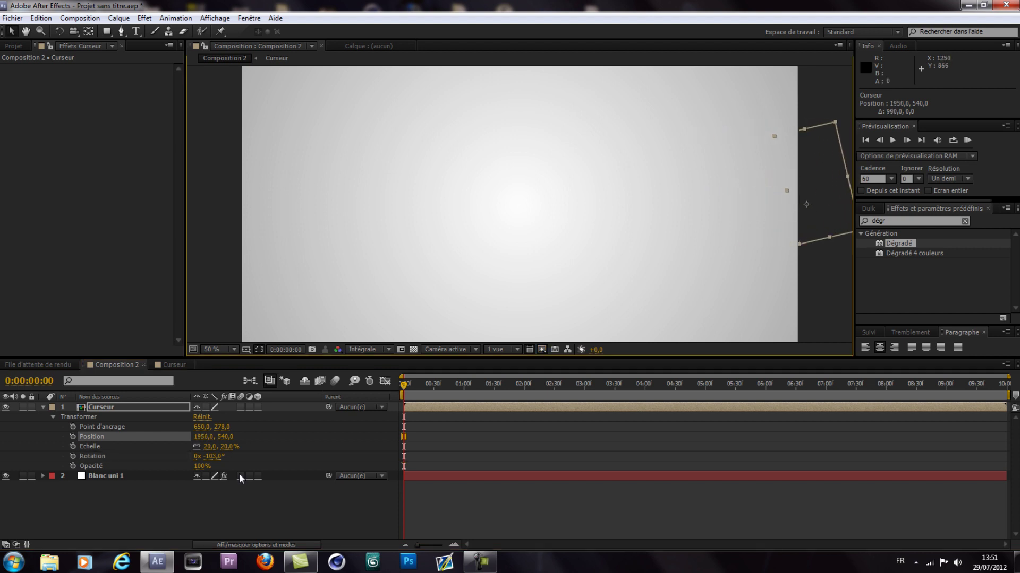
Keyframe Position off-frame right, then drag the arrow left of centre at a later time
{"action": "left_click", "coordinate": [130, 409]}
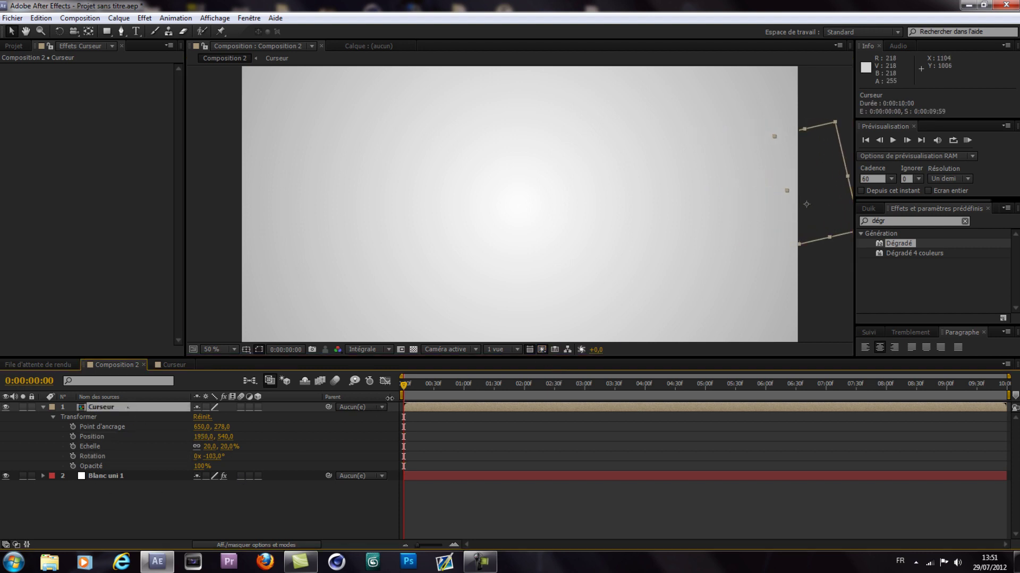
{"action": "left_click_drag", "start_coordinate": [403, 385], "coordinate": [414, 388]}
{"action": "left_click", "coordinate": [89, 436]}
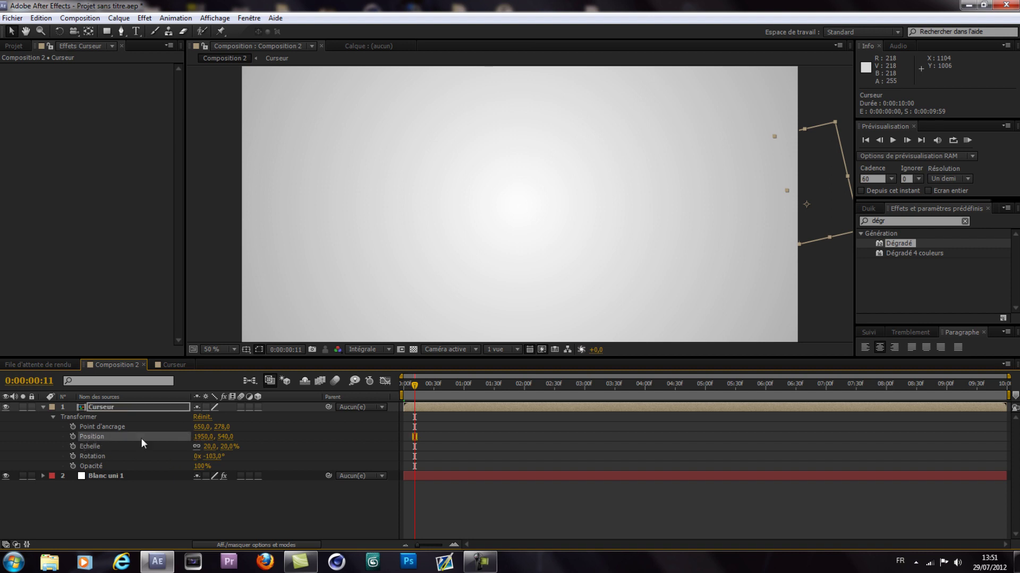
{"action": "left_click", "coordinate": [73, 437]}
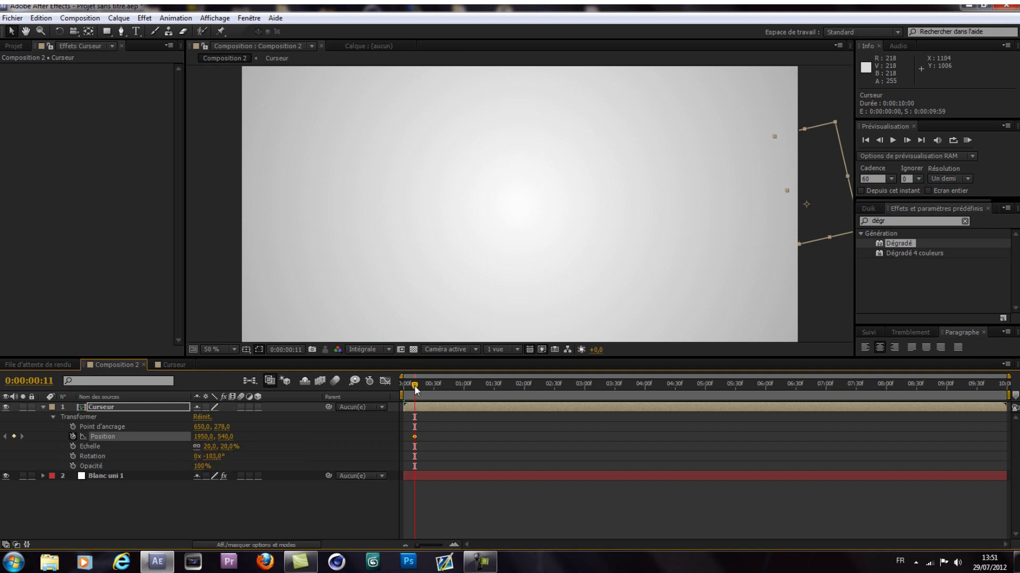
{"action": "left_click_drag", "start_coordinate": [414, 385], "coordinate": [420, 387]}
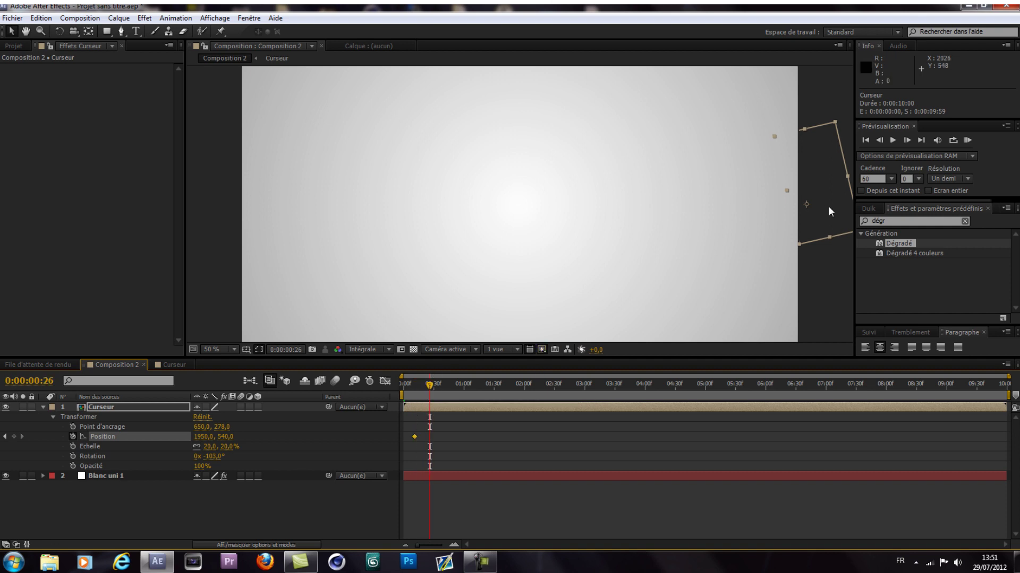
{"action": "left_click_drag", "start_coordinate": [828, 209], "coordinate": [499, 205]}
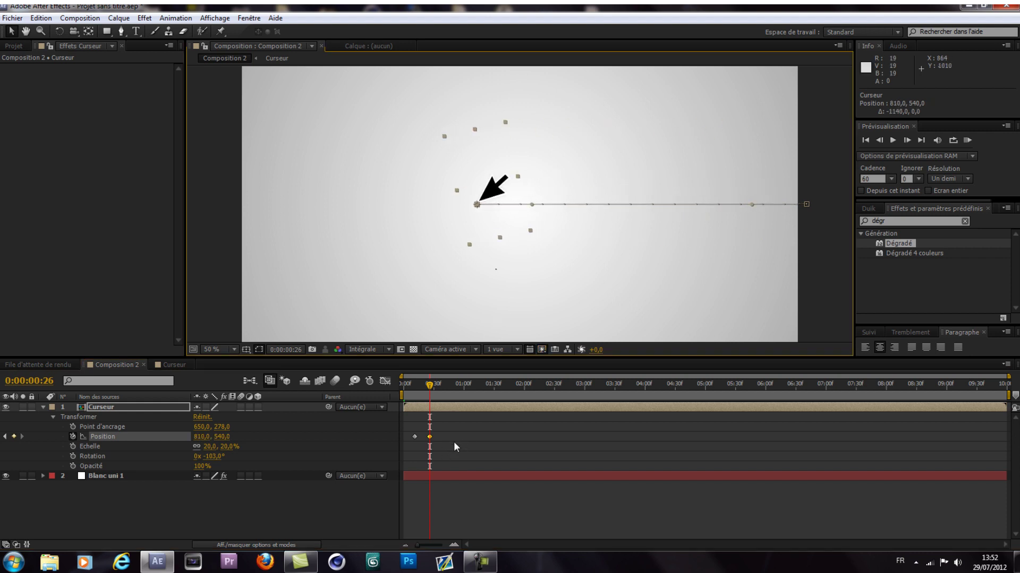
Shift the second Position keyframe later and scrub to preview the slide-in
{"action": "mouse_move", "coordinate": [430, 436]}
{"action": "left_mouse_down"}
{"action": "mouse_move", "coordinate": [441, 439]}
{"action": "mouse_move", "coordinate": [439, 458]}
{"action": "left_mouse_up"}
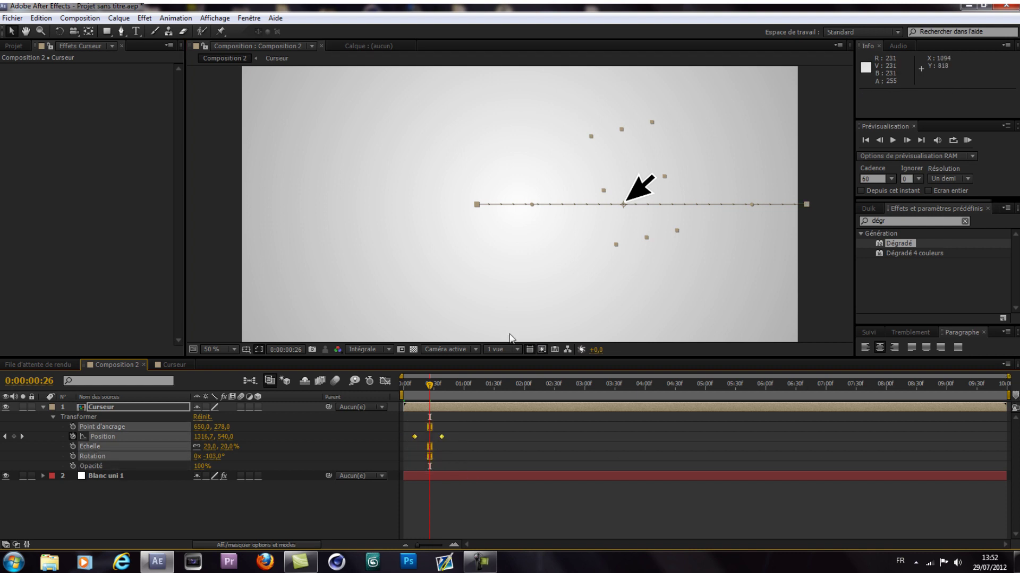
{"action": "left_click", "coordinate": [384, 445]}
{"action": "mouse_move", "coordinate": [425, 393]}
{"action": "left_mouse_down"}
{"action": "mouse_move", "coordinate": [436, 393]}
{"action": "mouse_move", "coordinate": [420, 390]}
{"action": "left_mouse_up"}
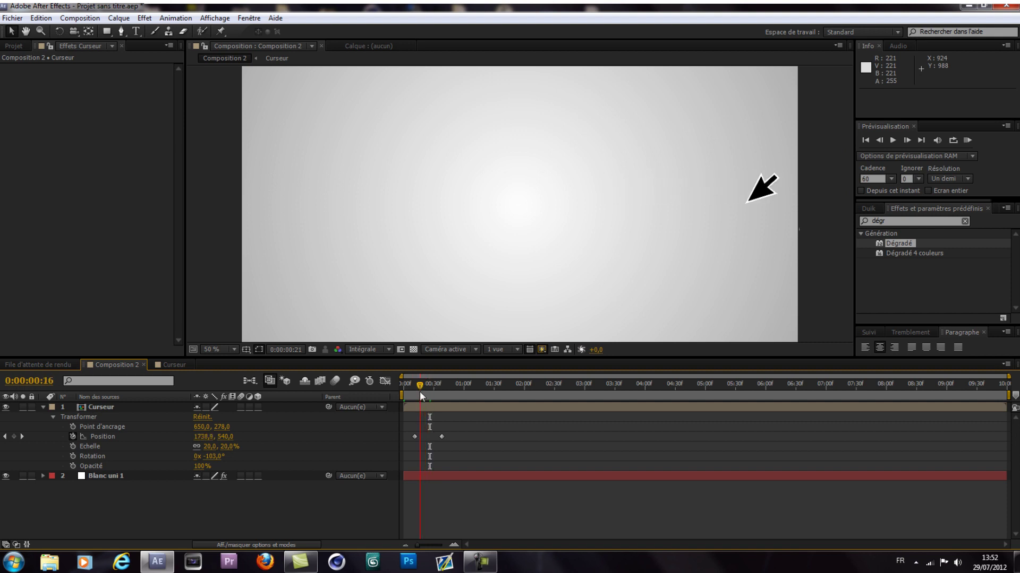
{"action": "left_click_drag", "start_coordinate": [420, 391], "coordinate": [415, 418]}
{"action": "left_click", "coordinate": [177, 407]}
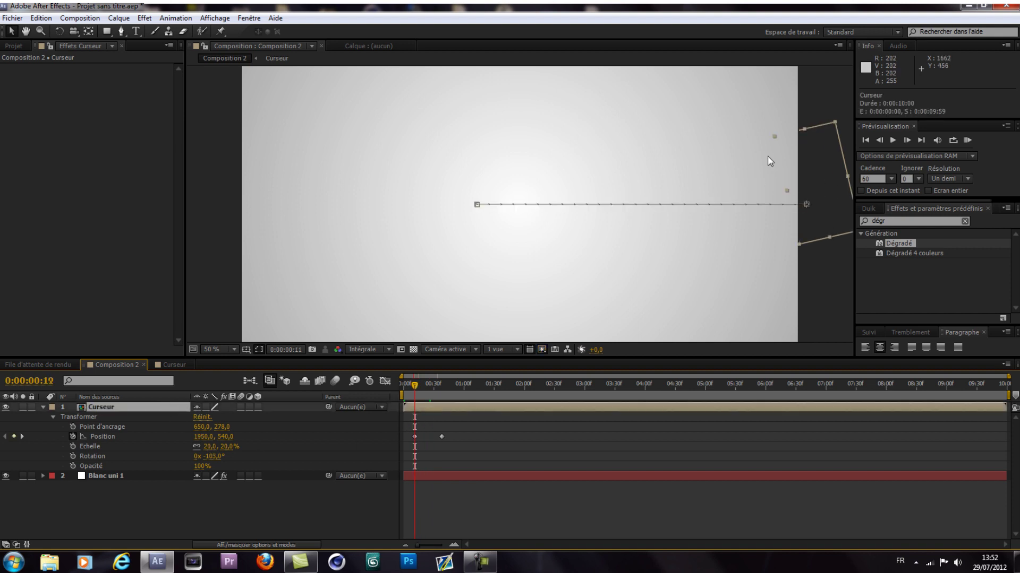
{"action": "left_click", "coordinate": [122, 30]}
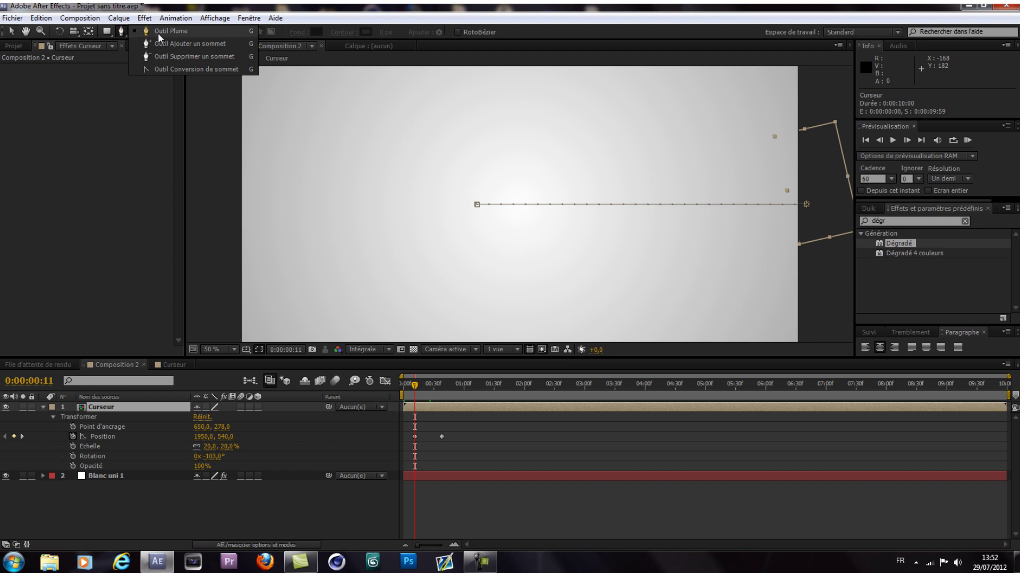
{"action": "left_click", "coordinate": [168, 68]}
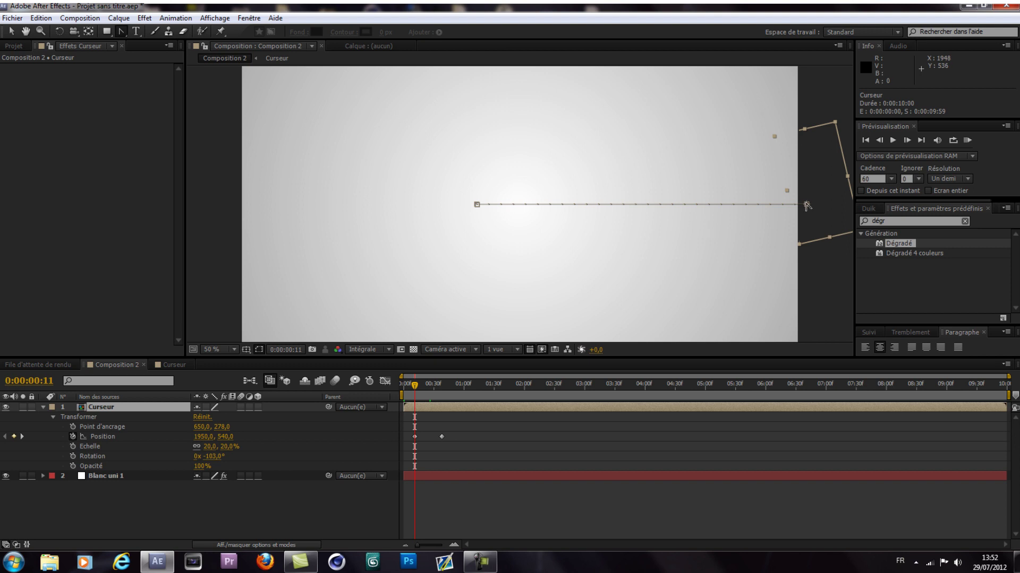
{"action": "mouse_move", "coordinate": [807, 205]}
{"action": "left_mouse_down"}
{"action": "mouse_move", "coordinate": [702, 251]}
{"action": "mouse_move", "coordinate": [678, 286]}
{"action": "left_mouse_up"}
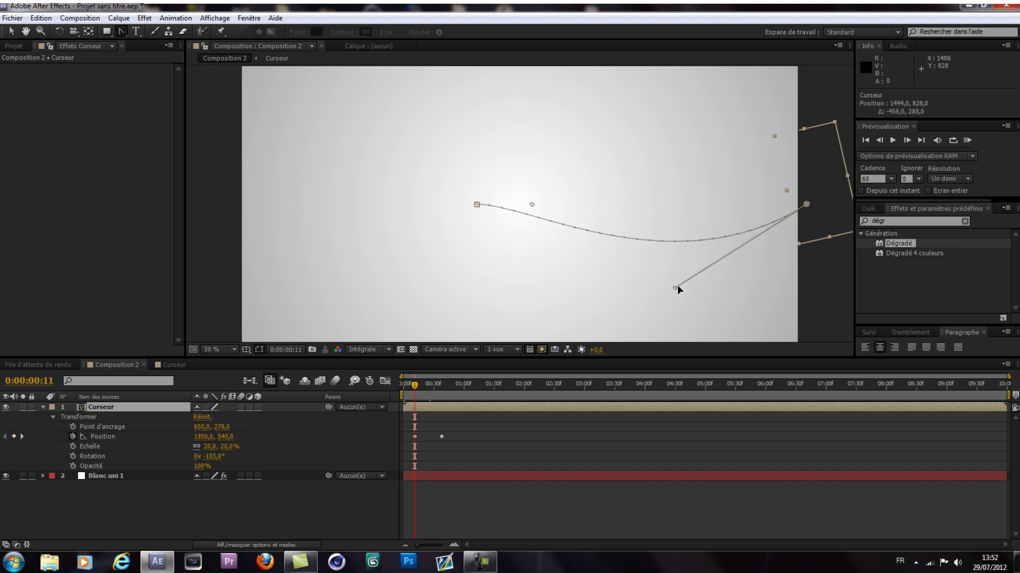
{"action": "left_click_drag", "start_coordinate": [678, 288], "coordinate": [673, 288]}
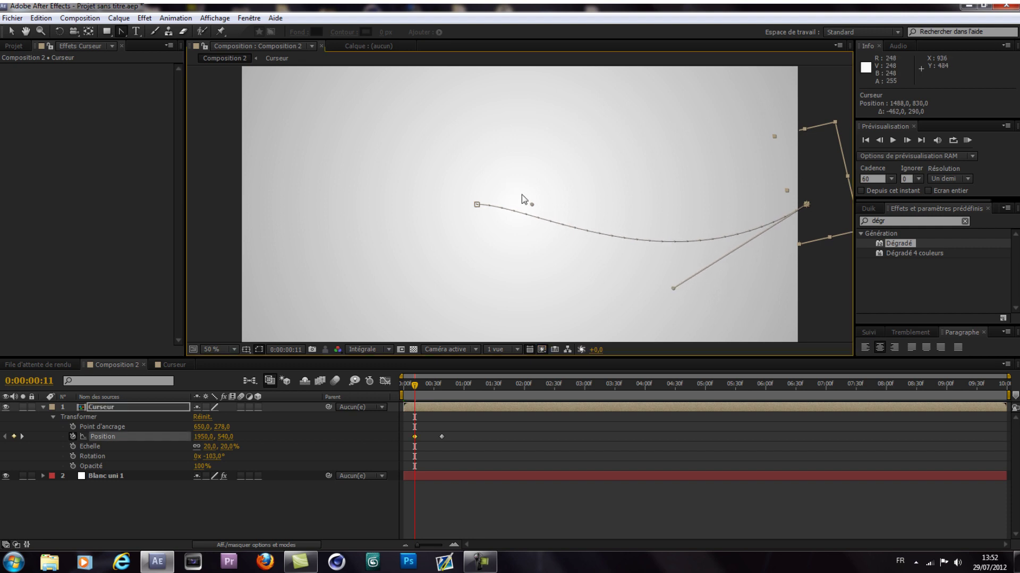
{"action": "left_click_drag", "start_coordinate": [532, 204], "coordinate": [641, 129]}
{"action": "left_click_drag", "start_coordinate": [673, 289], "coordinate": [667, 298]}
{"action": "left_click_drag", "start_coordinate": [640, 130], "coordinate": [649, 120]}
{"action": "left_click", "coordinate": [12, 32]}
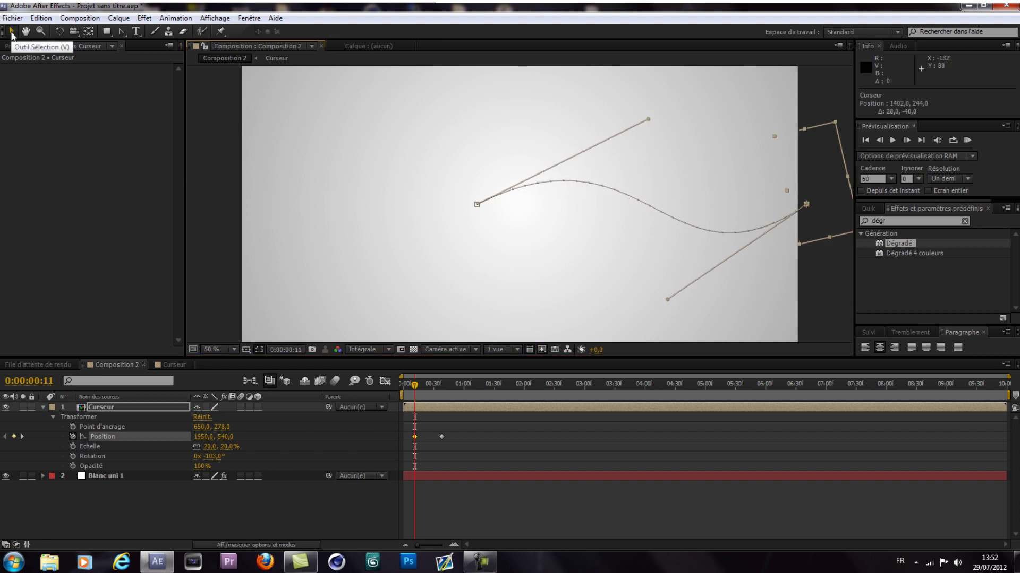
{"action": "key", "text": "comma"}
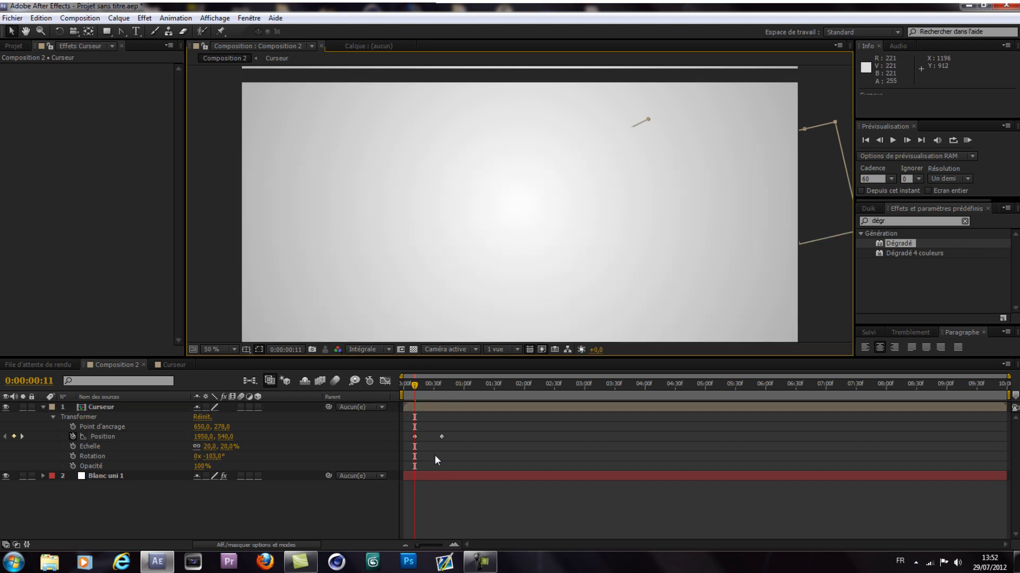
{"action": "mouse_move", "coordinate": [414, 388]}
{"action": "left_mouse_down"}
{"action": "mouse_move", "coordinate": [436, 389]}
{"action": "mouse_move", "coordinate": [413, 391]}
{"action": "mouse_move", "coordinate": [428, 402]}
{"action": "mouse_move", "coordinate": [412, 404]}
{"action": "left_mouse_up"}
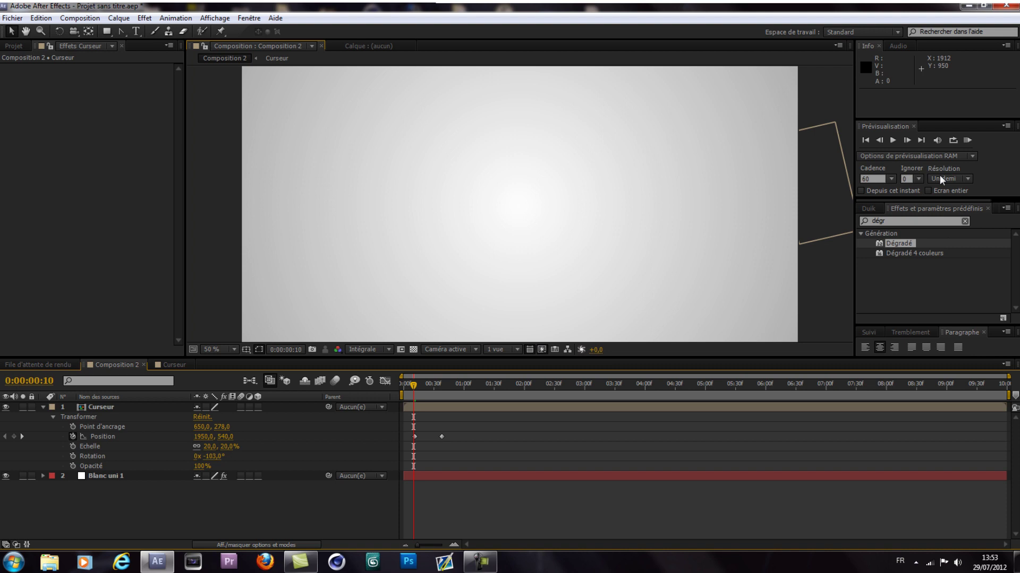
Enable the Rotation stopwatch and turn the arrow to about -71° at frame 17
{"action": "left_click", "coordinate": [907, 141]}
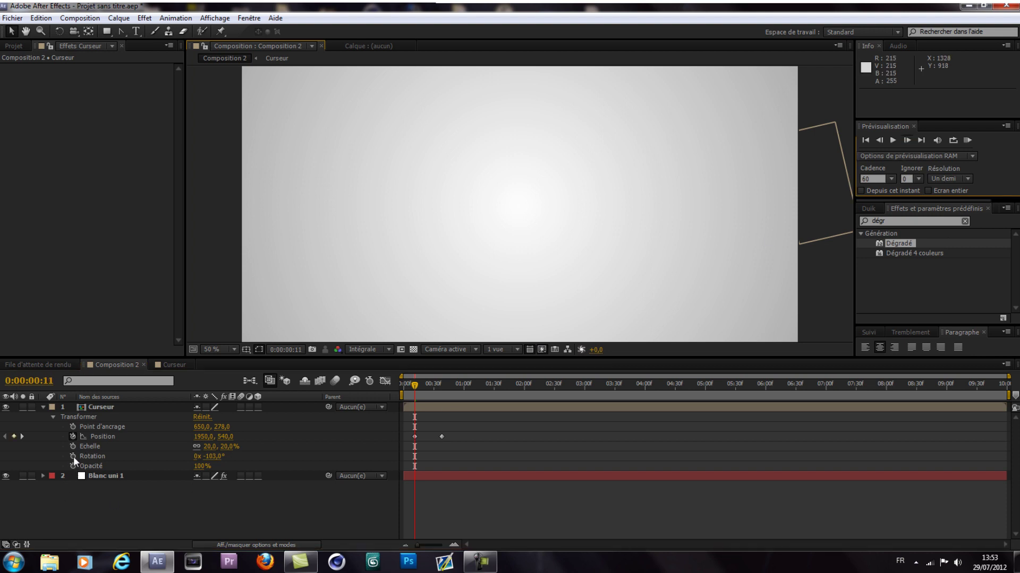
{"action": "left_click", "coordinate": [73, 457]}
{"action": "left_click_drag", "start_coordinate": [414, 385], "coordinate": [422, 385]}
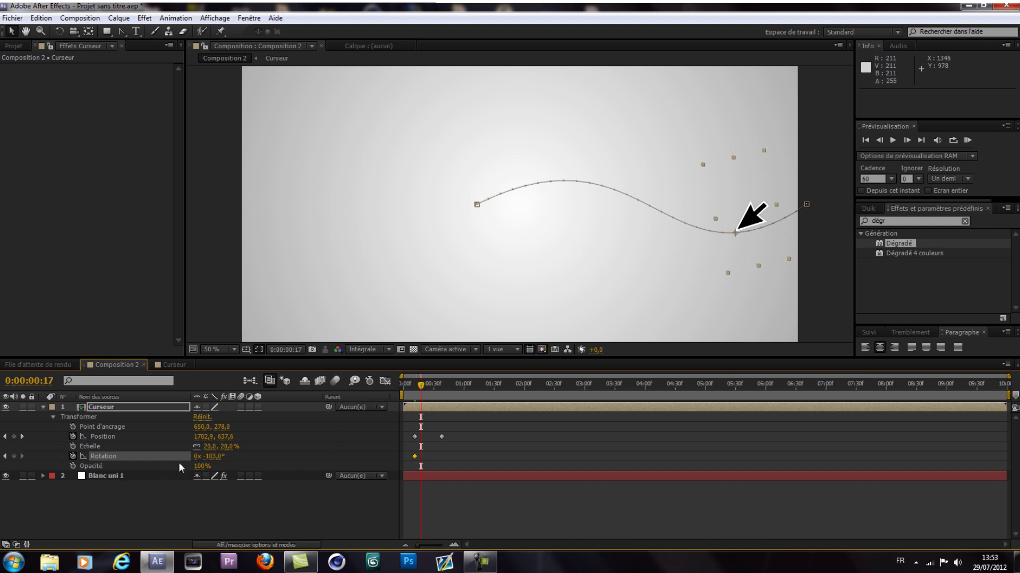
{"action": "mouse_move", "coordinate": [215, 460]}
{"action": "left_mouse_down"}
{"action": "mouse_move", "coordinate": [235, 449]}
{"action": "mouse_move", "coordinate": [222, 440]}
{"action": "left_mouse_up"}
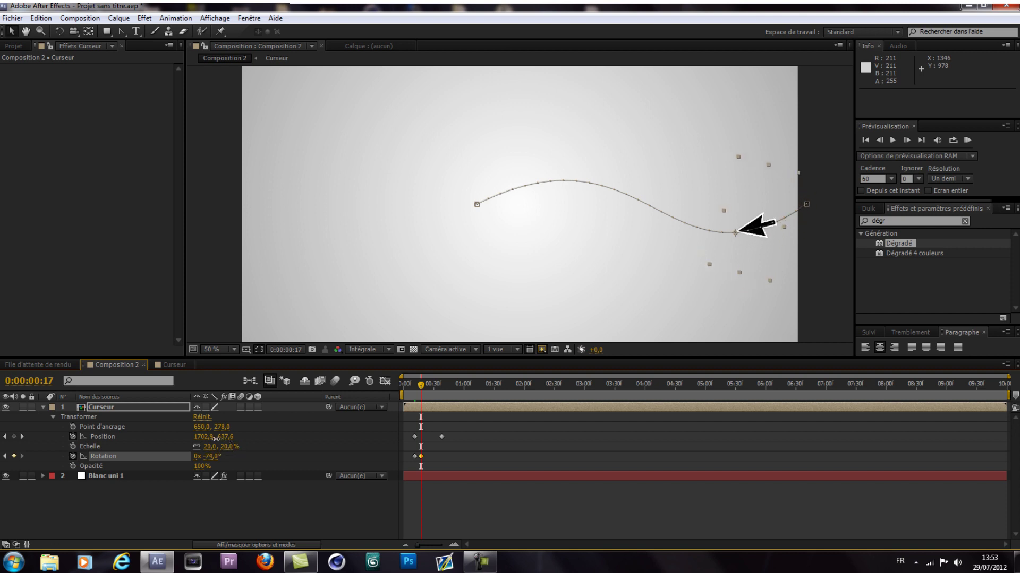
{"action": "left_click_drag", "start_coordinate": [222, 440], "coordinate": [212, 438]}
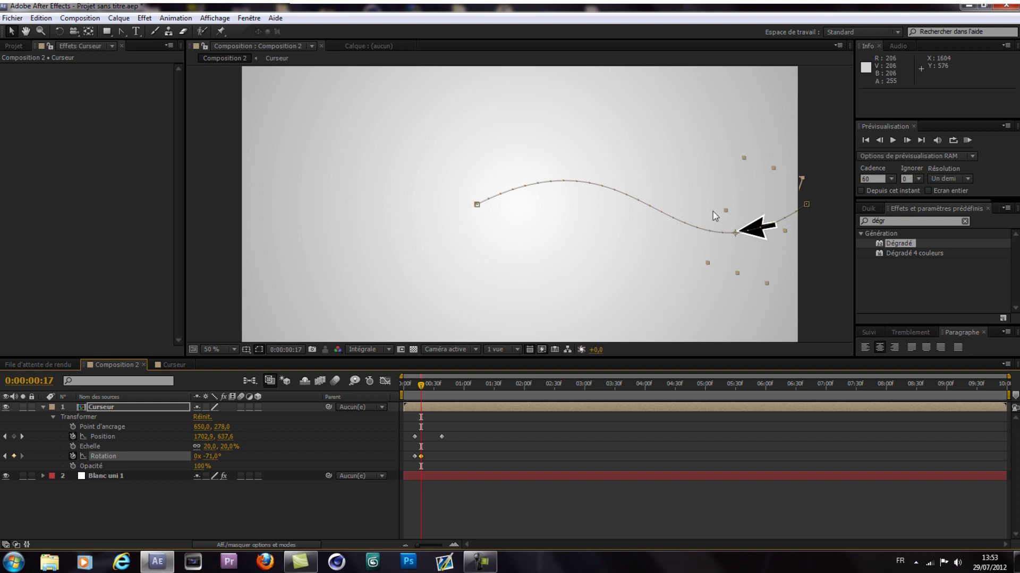
{"action": "left_click_drag", "start_coordinate": [211, 463], "coordinate": [210, 456]}
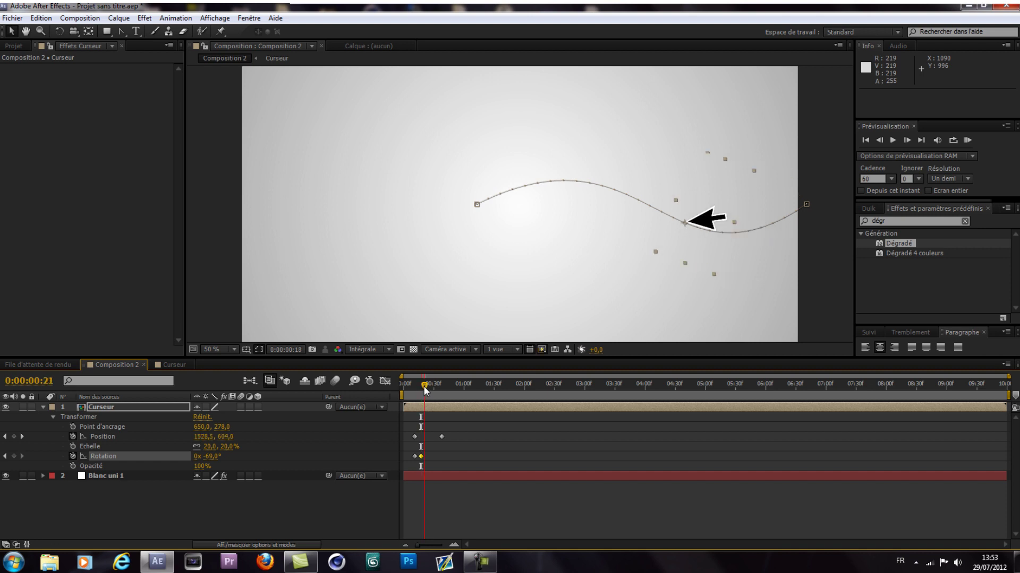
Add rotation keys along the S-curve, -59° at frame 22, ending at −342,6°
{"action": "left_click_drag", "start_coordinate": [421, 389], "coordinate": [426, 389]}
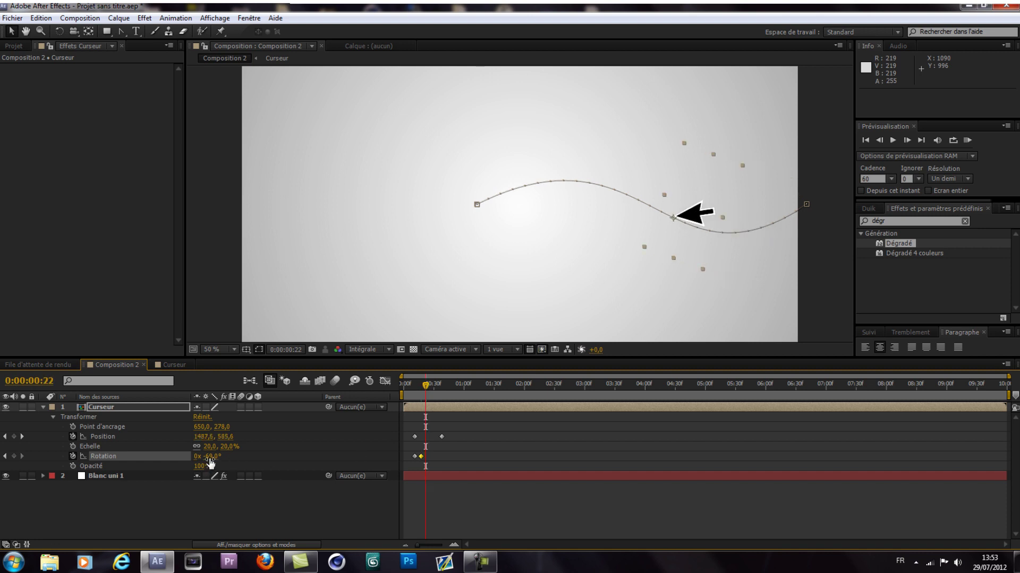
{"action": "left_click_drag", "start_coordinate": [212, 462], "coordinate": [237, 450]}
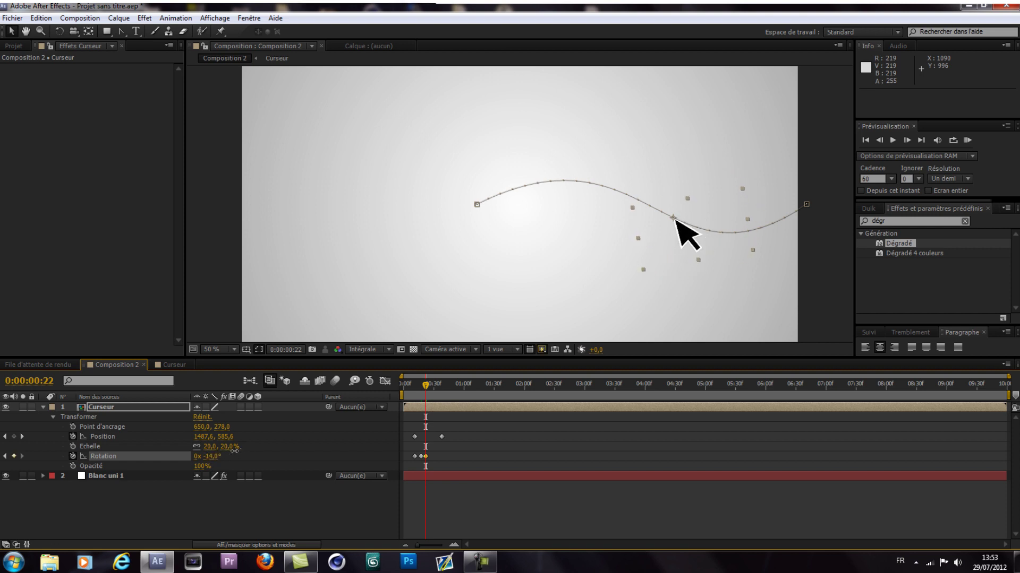
{"action": "left_click_drag", "start_coordinate": [425, 383], "coordinate": [436, 392]}
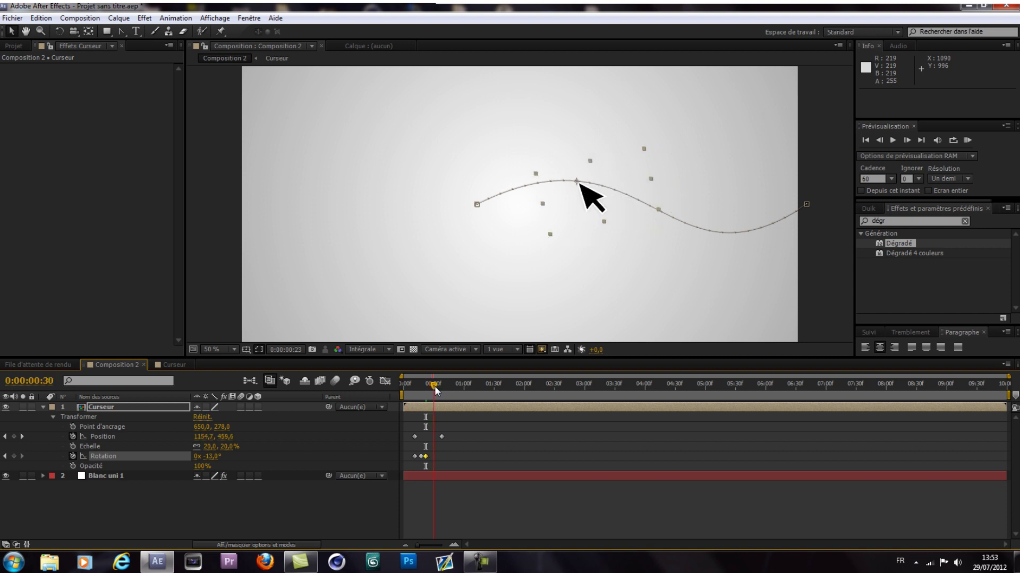
{"action": "left_click_drag", "start_coordinate": [211, 462], "coordinate": [184, 458]}
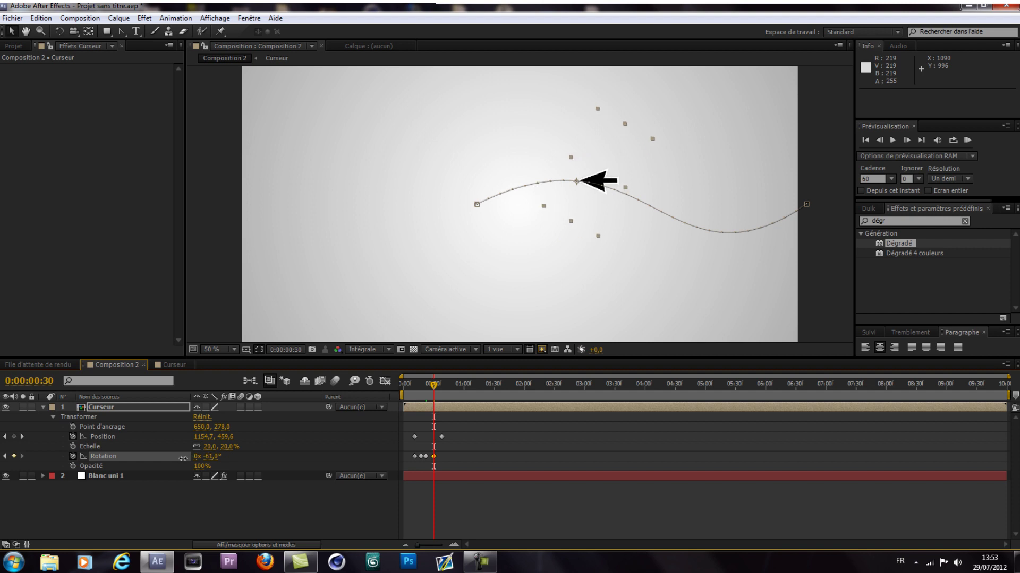
{"action": "mouse_move", "coordinate": [445, 389]}
{"action": "left_mouse_down"}
{"action": "mouse_move", "coordinate": [431, 388]}
{"action": "mouse_move", "coordinate": [440, 392]}
{"action": "left_mouse_up"}
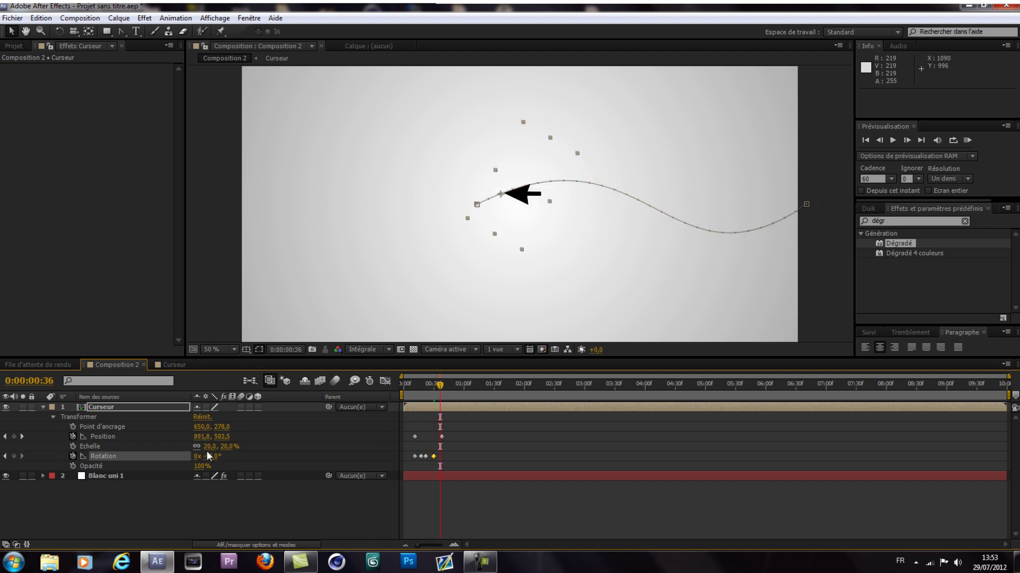
{"action": "left_click_drag", "start_coordinate": [203, 456], "coordinate": [181, 451]}
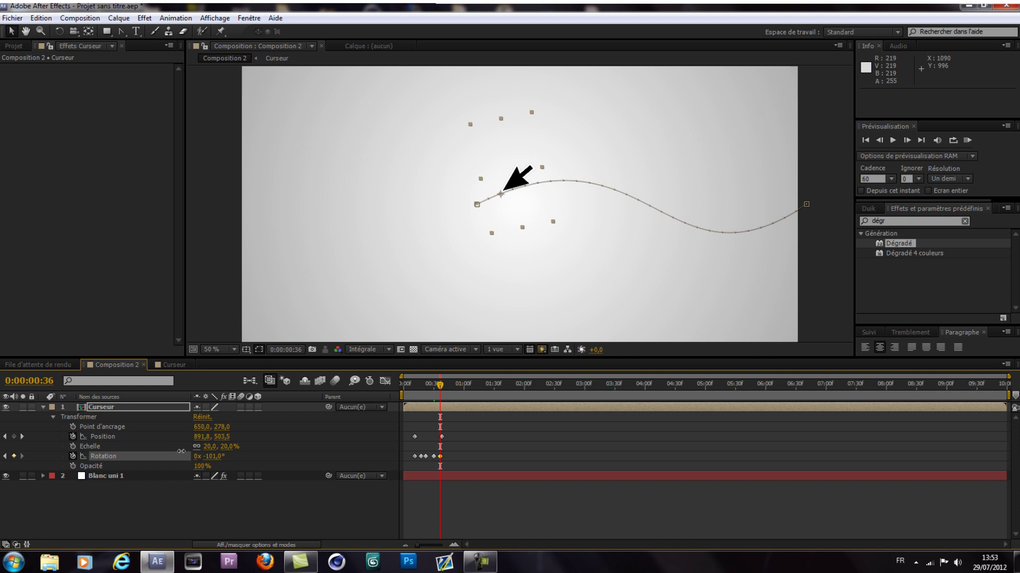
{"action": "left_click_drag", "start_coordinate": [439, 389], "coordinate": [442, 391]}
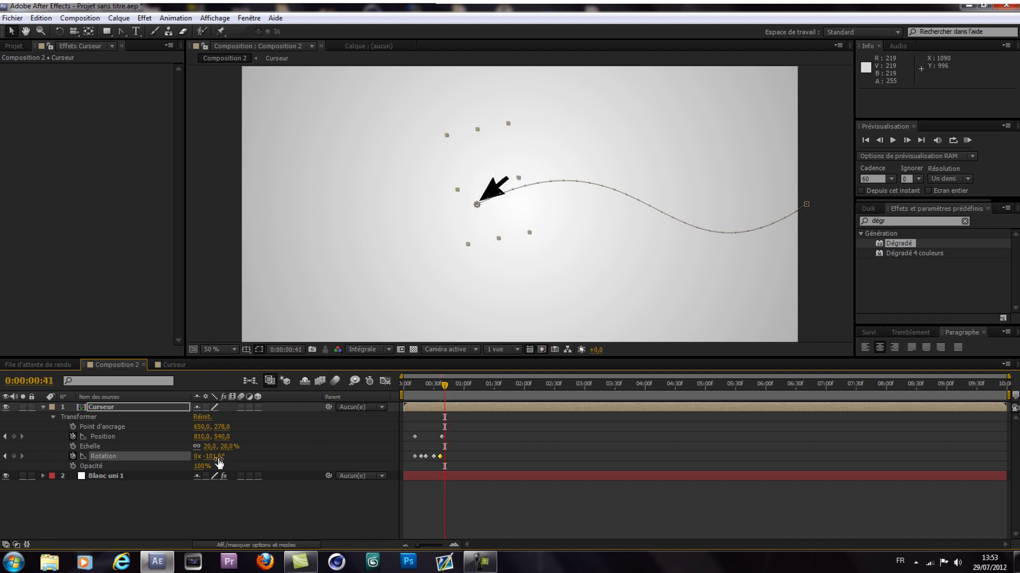
{"action": "mouse_move", "coordinate": [215, 461]}
{"action": "left_mouse_down"}
{"action": "mouse_move", "coordinate": [110, 437]}
{"action": "mouse_move", "coordinate": [23, 438]}
{"action": "left_mouse_up"}
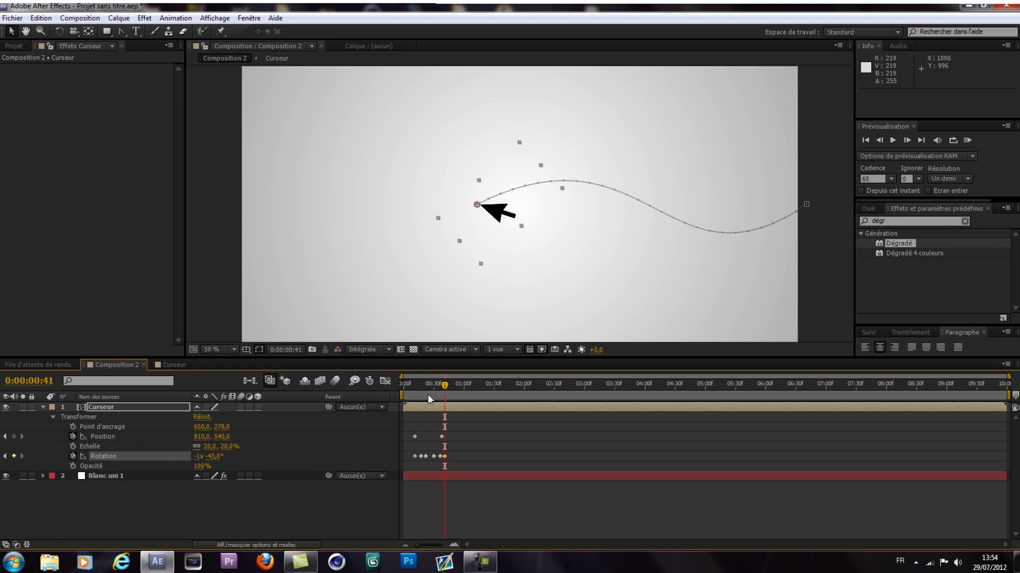
{"action": "left_click_drag", "start_coordinate": [446, 388], "coordinate": [446, 386]}
Zoom the timeline and shift rotation keyframes to 29 and 34 frames, scrubbing to check
{"action": "left_click_drag", "start_coordinate": [1008, 376], "coordinate": [493, 366]}
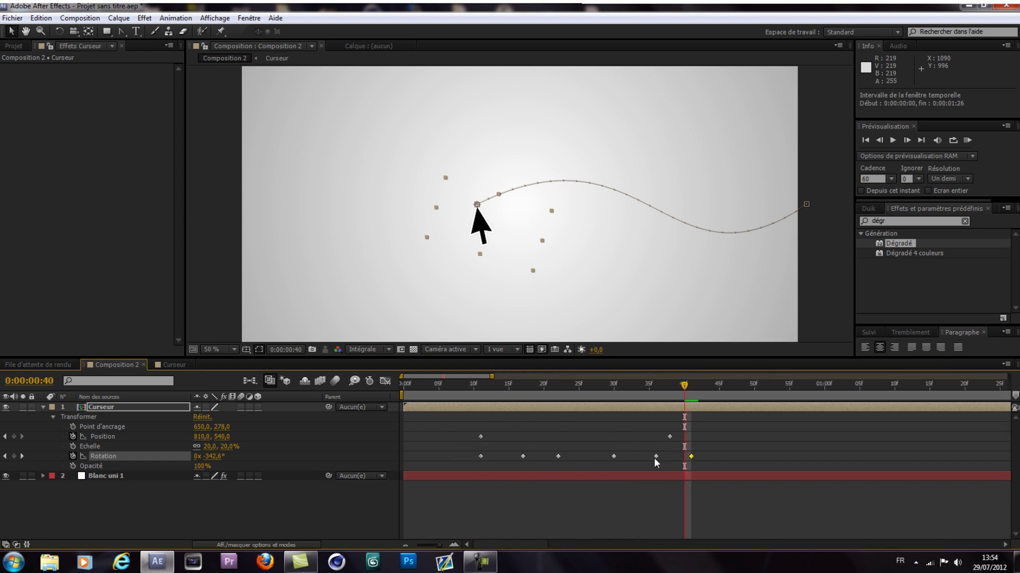
{"action": "left_click_drag", "start_coordinate": [614, 456], "coordinate": [607, 456]}
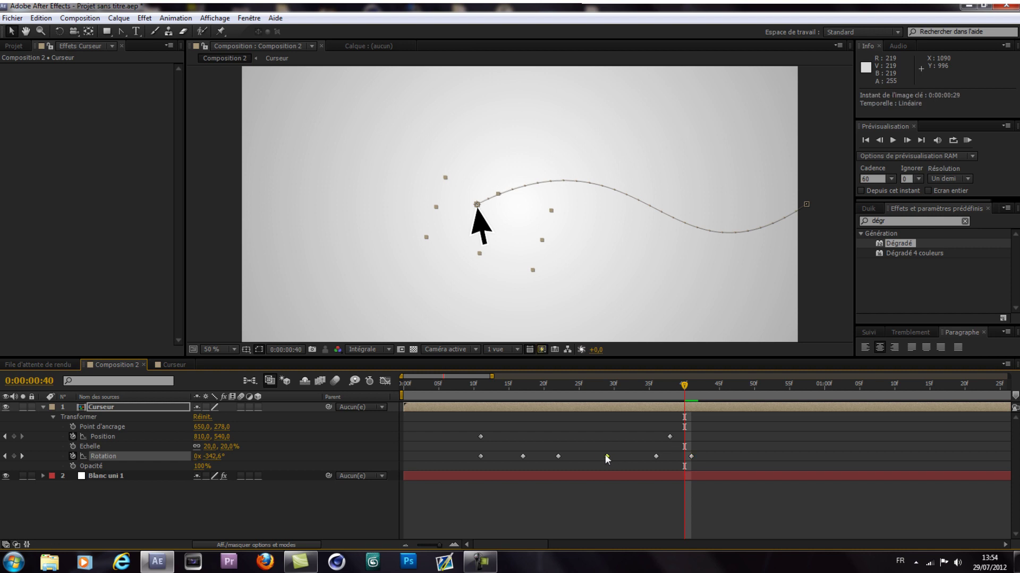
{"action": "mouse_move", "coordinate": [657, 454]}
{"action": "left_mouse_down"}
{"action": "mouse_move", "coordinate": [641, 456]}
{"action": "mouse_move", "coordinate": [711, 456]}
{"action": "left_mouse_up"}
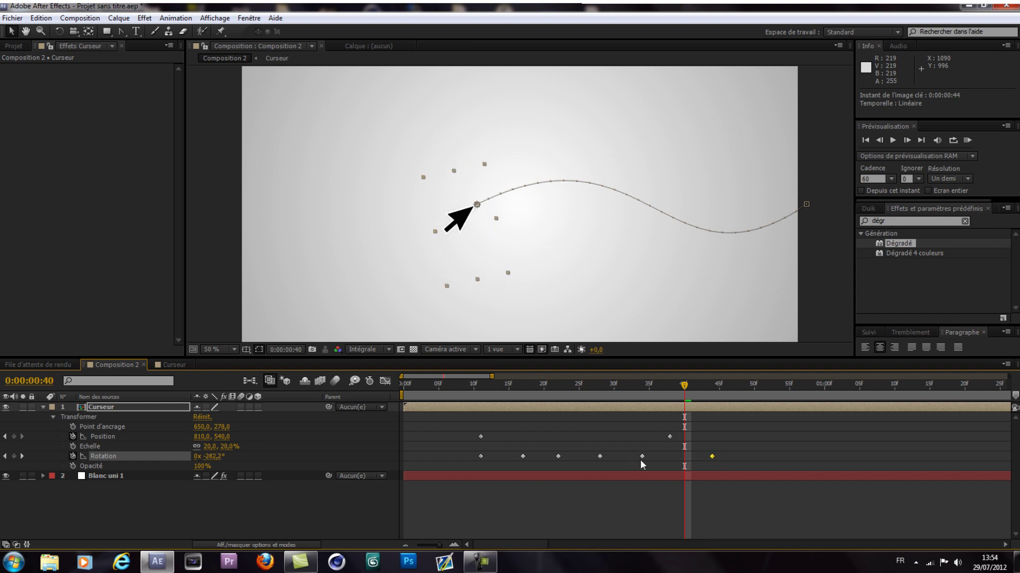
{"action": "left_click_drag", "start_coordinate": [641, 458], "coordinate": [634, 458]}
{"action": "left_click", "coordinate": [669, 437]}
{"action": "left_click", "coordinate": [680, 383]}
{"action": "mouse_move", "coordinate": [681, 385]}
{"action": "left_mouse_down"}
{"action": "mouse_move", "coordinate": [454, 361]}
{"action": "mouse_move", "coordinate": [672, 394]}
{"action": "mouse_move", "coordinate": [638, 395]}
{"action": "mouse_move", "coordinate": [720, 395]}
{"action": "left_mouse_up"}
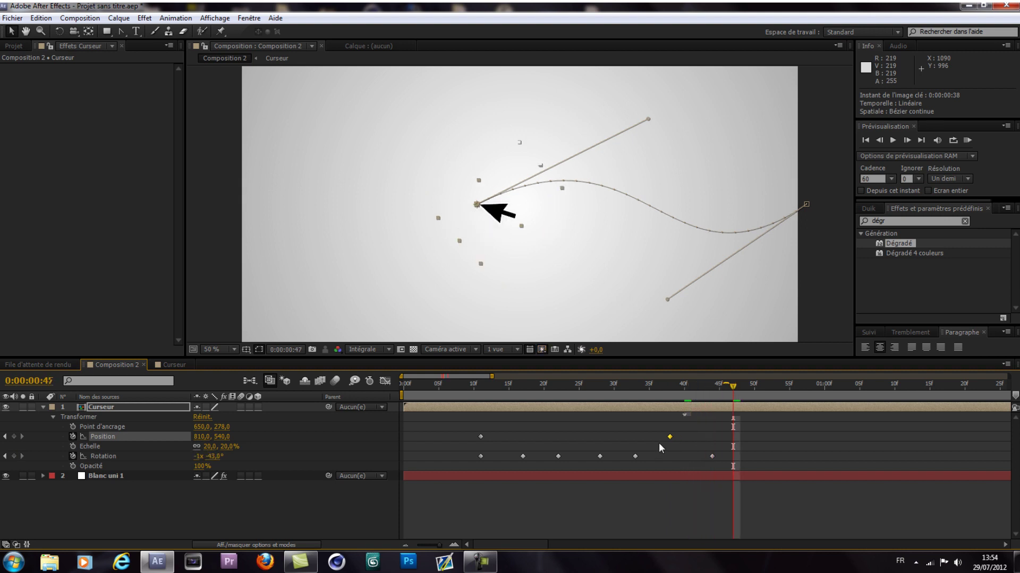
{"action": "left_click_drag", "start_coordinate": [714, 457], "coordinate": [718, 454]}
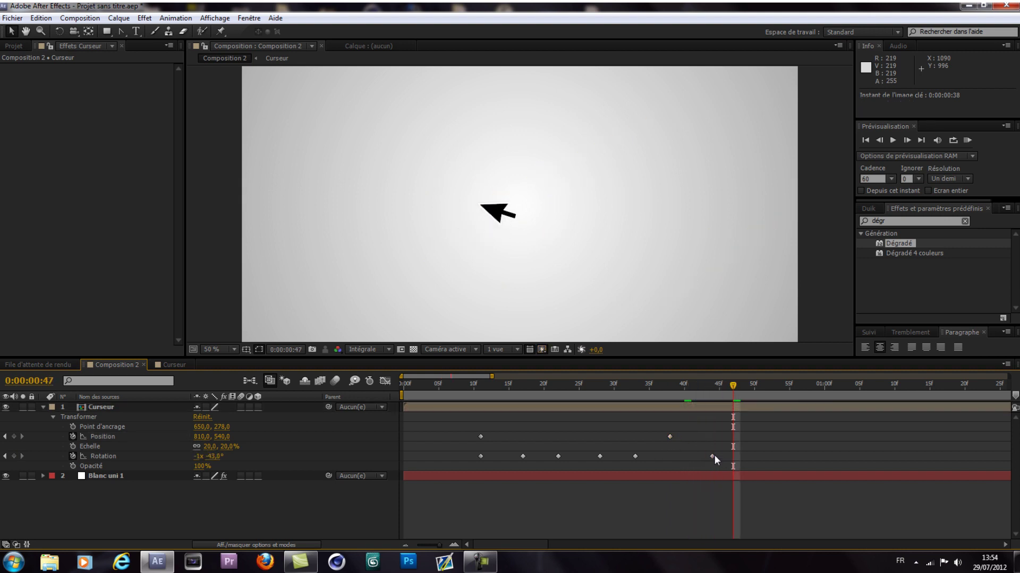
Move the last Position key to frame 41 and last Rotation key near 50, then preview
{"action": "left_click", "coordinate": [966, 144]}
{"action": "left_click", "coordinate": [721, 396]}
{"action": "mouse_move", "coordinate": [714, 388]}
{"action": "left_mouse_down"}
{"action": "mouse_move", "coordinate": [616, 388]}
{"action": "mouse_move", "coordinate": [713, 394]}
{"action": "left_mouse_up"}
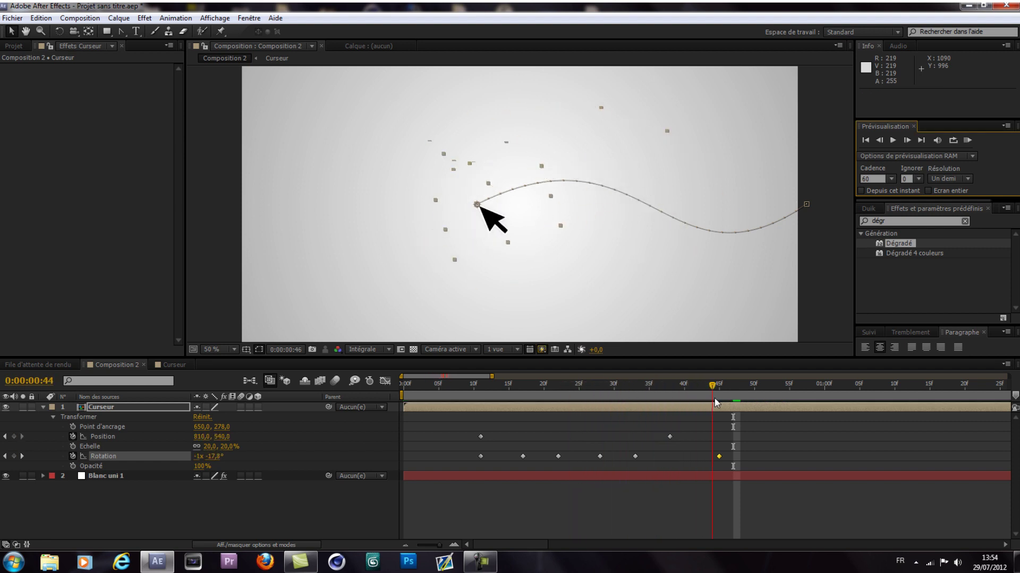
{"action": "left_click", "coordinate": [670, 436]}
{"action": "left_click_drag", "start_coordinate": [677, 436], "coordinate": [756, 456]}
{"action": "left_click_drag", "start_coordinate": [637, 458], "coordinate": [656, 457]}
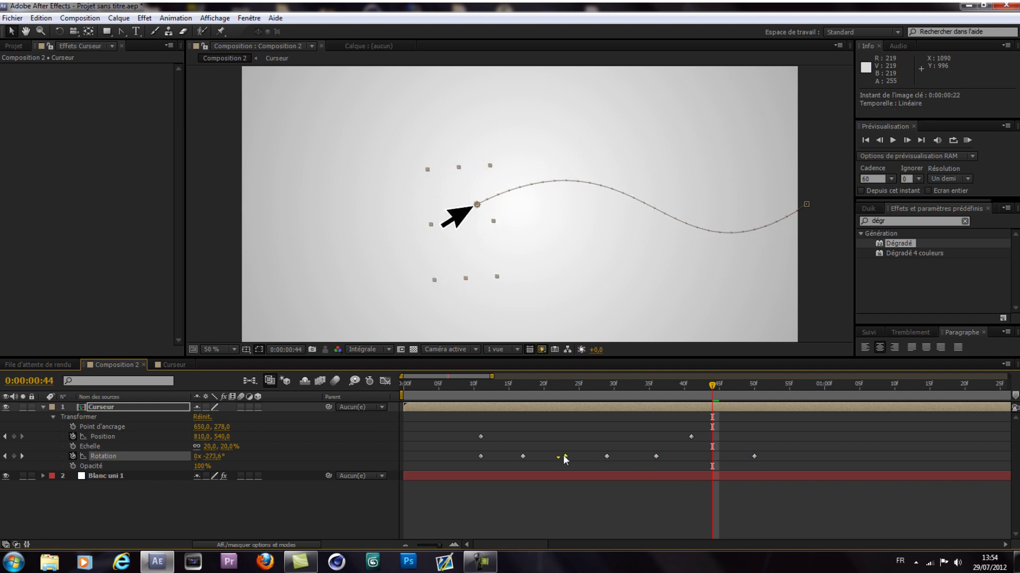
{"action": "left_click", "coordinate": [967, 143]}
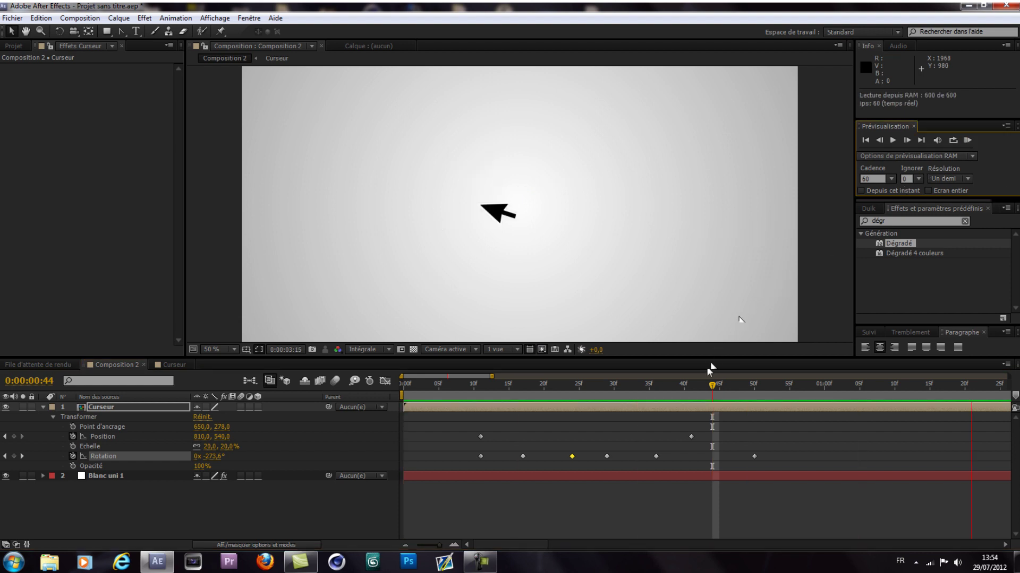
Stop the preview and retime Curseur's rotation keyframes, moving one from 24 to 28 frames and another to 34
{"action": "left_click", "coordinate": [709, 362]}
{"action": "left_click_drag", "start_coordinate": [692, 437], "coordinate": [649, 456]}
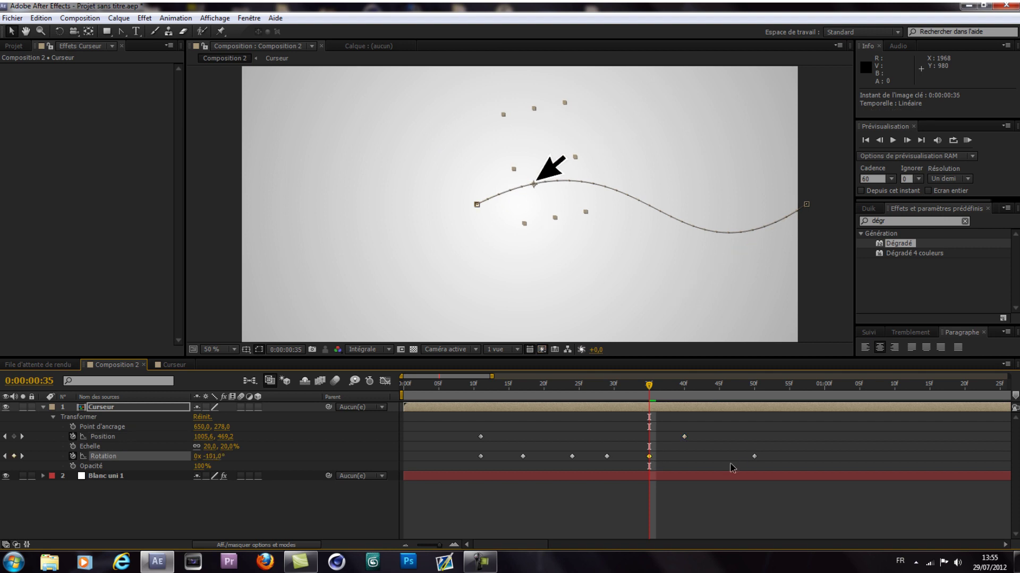
{"action": "left_click", "coordinate": [571, 456]}
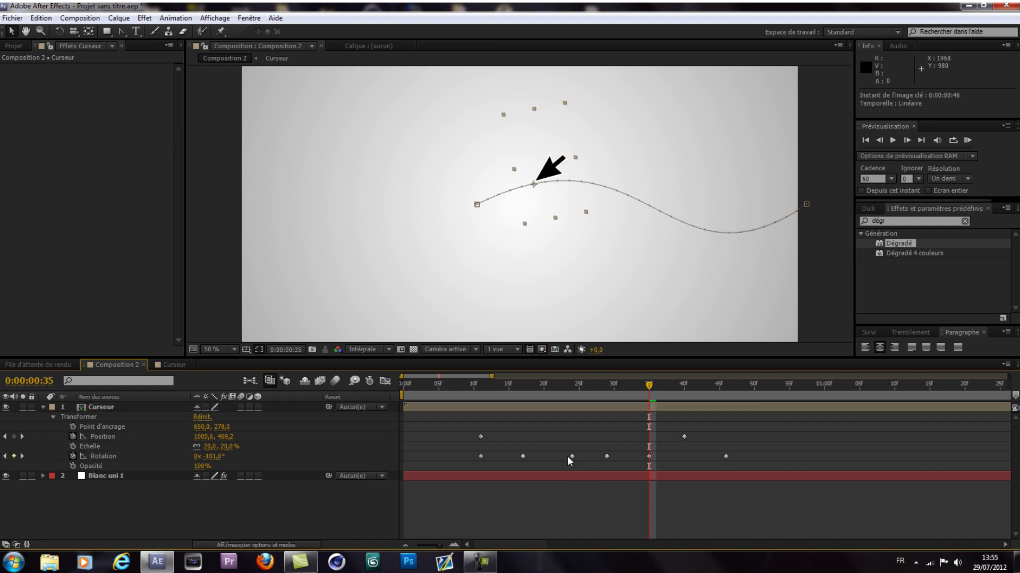
{"action": "left_click_drag", "start_coordinate": [569, 457], "coordinate": [598, 457]}
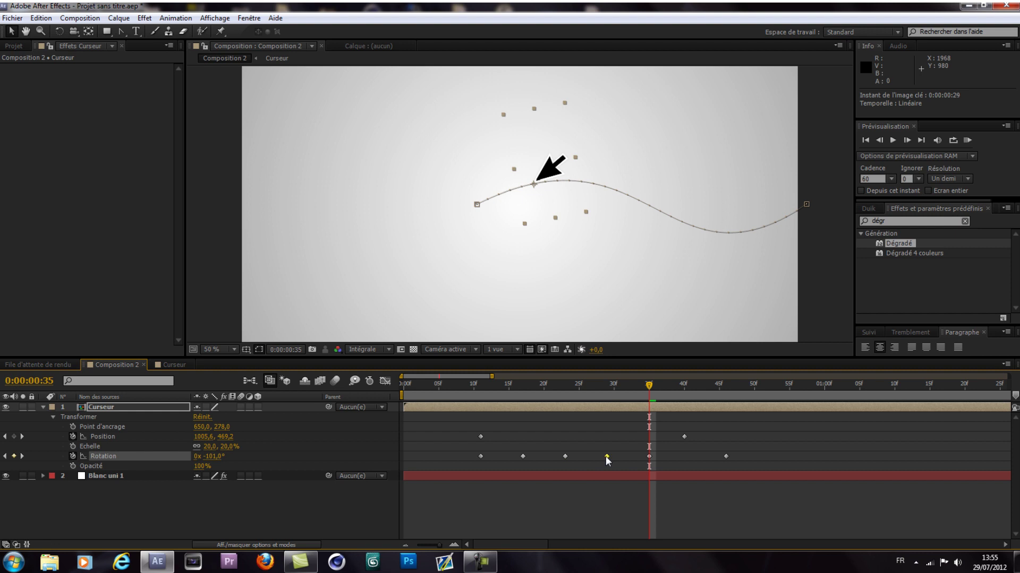
{"action": "left_click_drag", "start_coordinate": [649, 457], "coordinate": [643, 456]}
Select the final position keyframe at 40 frames, review frames 35–41, and deselect the arrow layer
{"action": "left_click", "coordinate": [683, 437]}
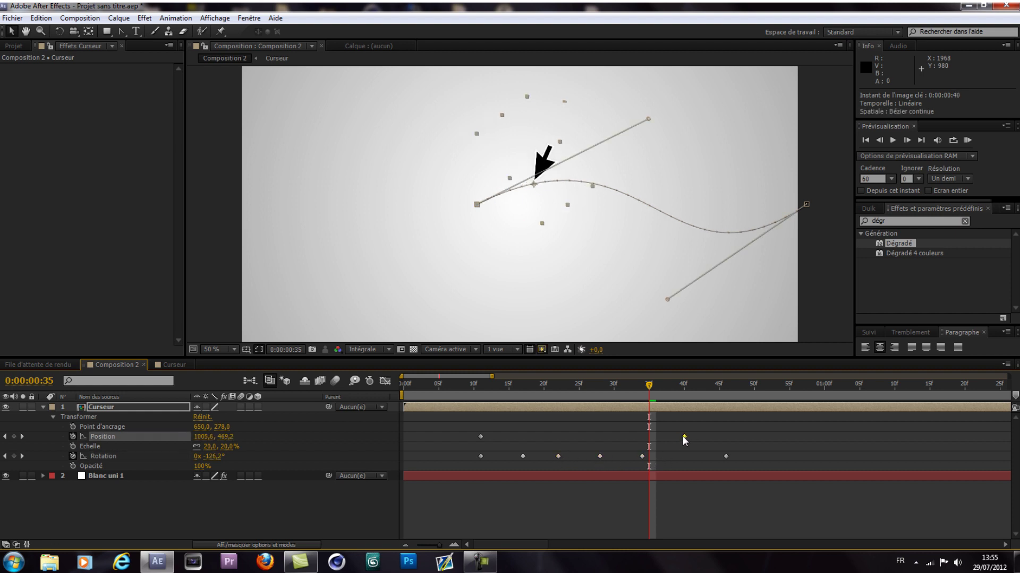
{"action": "mouse_move", "coordinate": [653, 383]}
{"action": "left_mouse_down"}
{"action": "mouse_move", "coordinate": [733, 392]}
{"action": "mouse_move", "coordinate": [645, 411]}
{"action": "mouse_move", "coordinate": [726, 407]}
{"action": "left_mouse_up"}
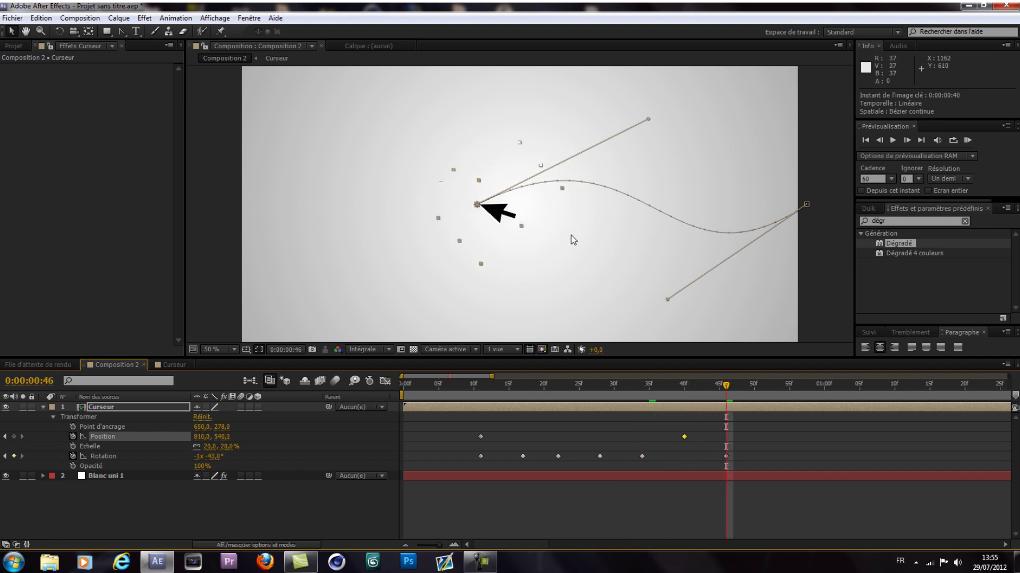
{"action": "left_click", "coordinate": [746, 450]}
{"action": "mouse_move", "coordinate": [685, 383]}
{"action": "left_mouse_down"}
{"action": "mouse_move", "coordinate": [670, 387]}
{"action": "mouse_move", "coordinate": [724, 394]}
{"action": "left_mouse_up"}
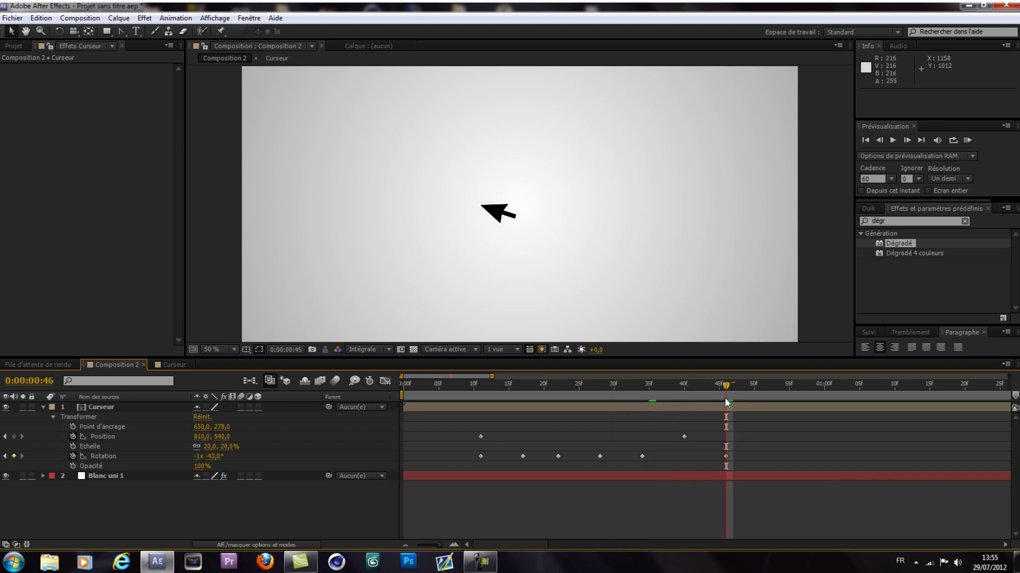
At 0:00:00:50, key a new arrow rotation, then try a further turn and undo it
{"action": "left_click_drag", "start_coordinate": [740, 402], "coordinate": [767, 411]}
{"action": "left_click_drag", "start_coordinate": [218, 456], "coordinate": [297, 444]}
{"action": "mouse_move", "coordinate": [782, 389]}
{"action": "left_mouse_down"}
{"action": "mouse_move", "coordinate": [765, 386]}
{"action": "mouse_move", "coordinate": [789, 382]}
{"action": "mouse_move", "coordinate": [729, 382]}
{"action": "mouse_move", "coordinate": [786, 397]}
{"action": "mouse_move", "coordinate": [844, 396]}
{"action": "left_mouse_up"}
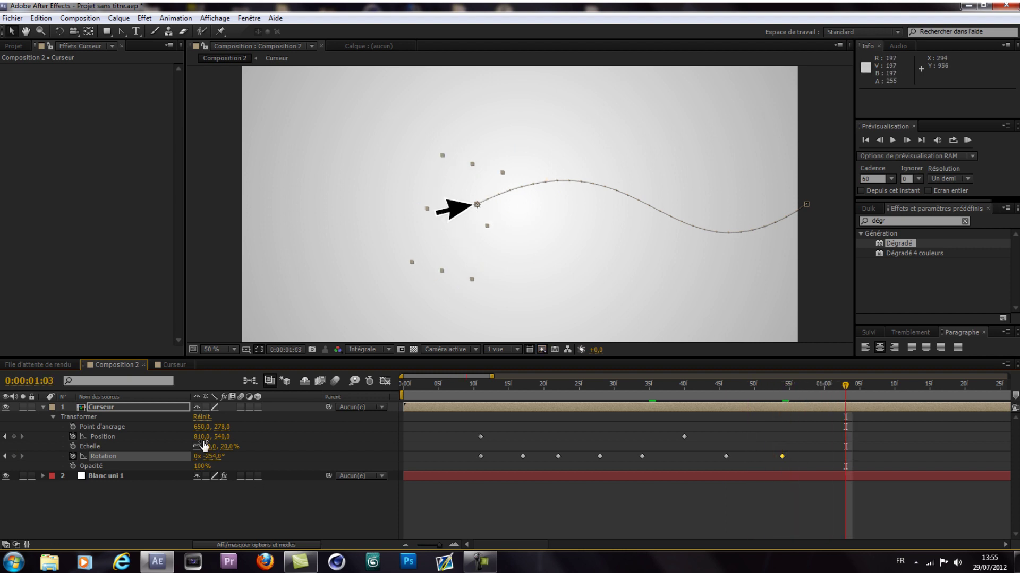
{"action": "left_click_drag", "start_coordinate": [211, 456], "coordinate": [153, 445]}
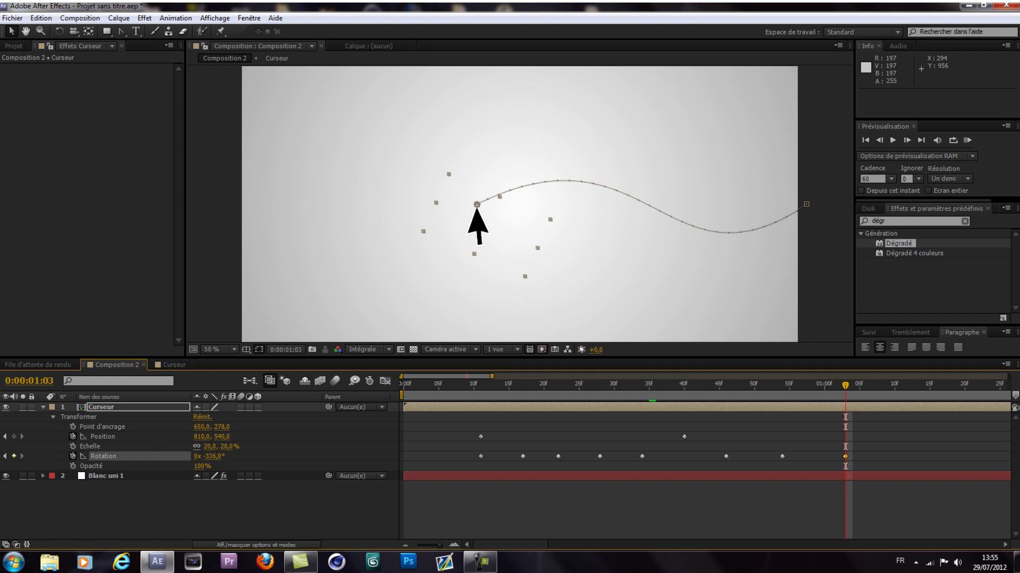
{"action": "left_click", "coordinate": [39, 20]}
{"action": "left_click", "coordinate": [59, 27]}
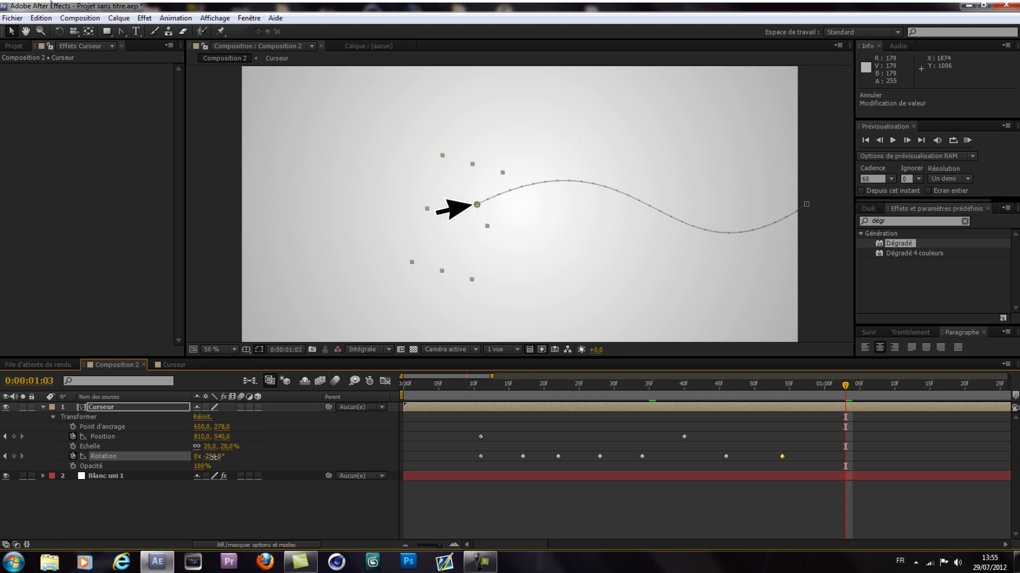
Key arrow rotations of -1x-26° and -1x-36°, ending with the arrow pointing upward
{"action": "left_click_drag", "start_coordinate": [213, 457], "coordinate": [122, 441]}
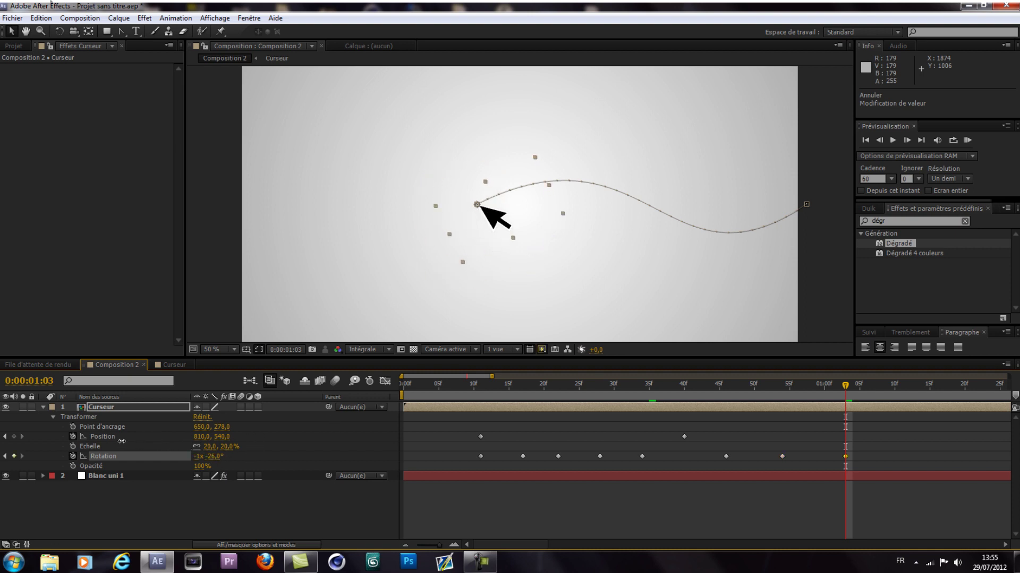
{"action": "mouse_move", "coordinate": [845, 386]}
{"action": "left_mouse_down"}
{"action": "mouse_move", "coordinate": [726, 394]}
{"action": "mouse_move", "coordinate": [846, 402]}
{"action": "left_mouse_up"}
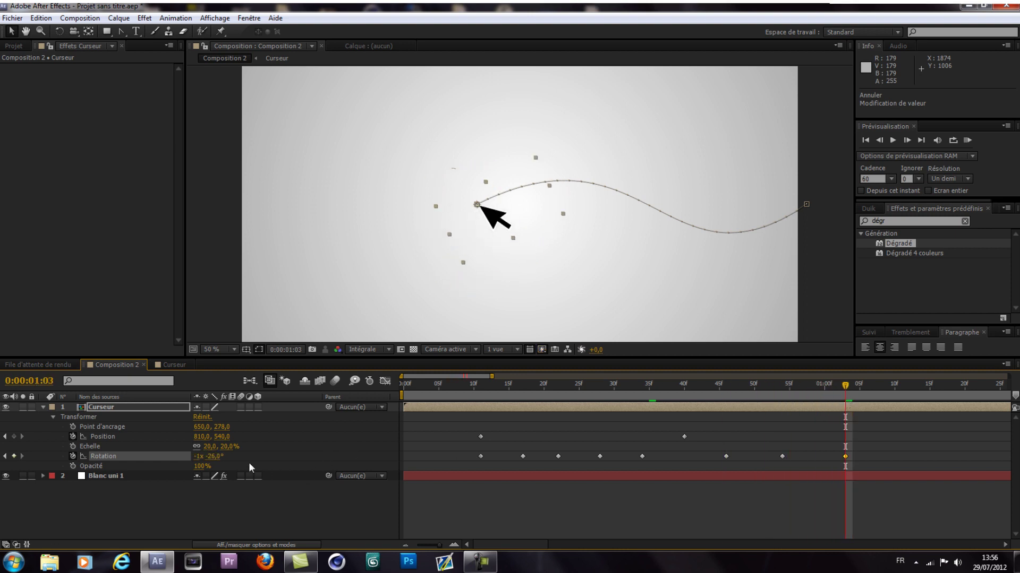
{"action": "left_click_drag", "start_coordinate": [210, 455], "coordinate": [205, 454]}
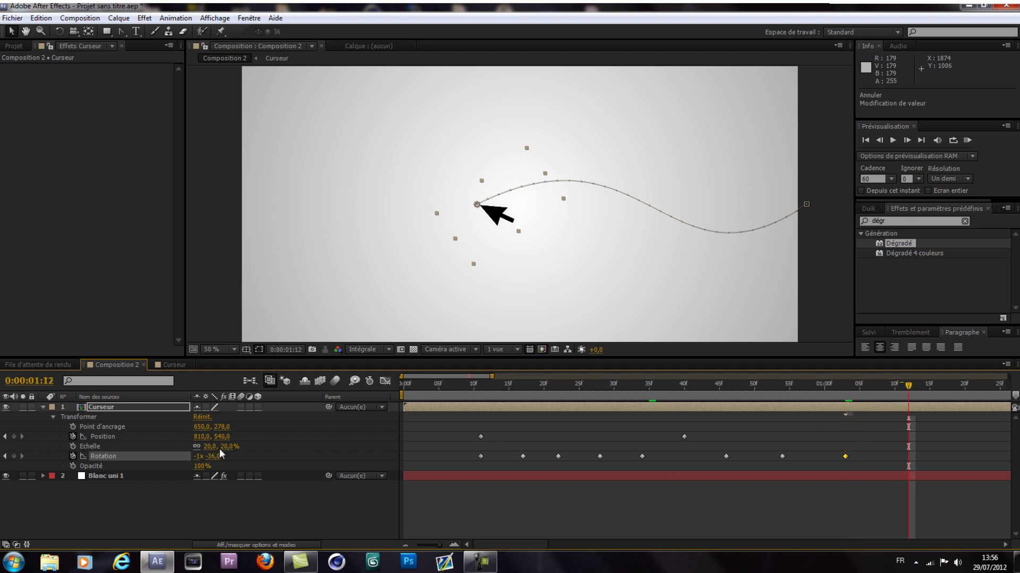
{"action": "left_click_drag", "start_coordinate": [218, 457], "coordinate": [283, 450]}
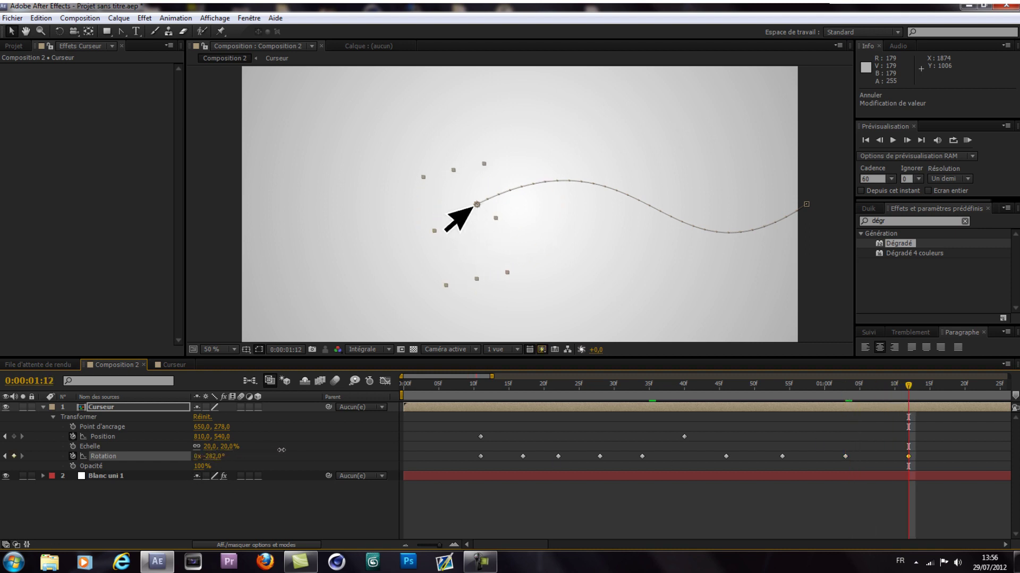
{"action": "mouse_move", "coordinate": [491, 375]}
{"action": "left_mouse_down"}
{"action": "mouse_move", "coordinate": [677, 374]}
{"action": "mouse_move", "coordinate": [764, 389]}
{"action": "left_mouse_up"}
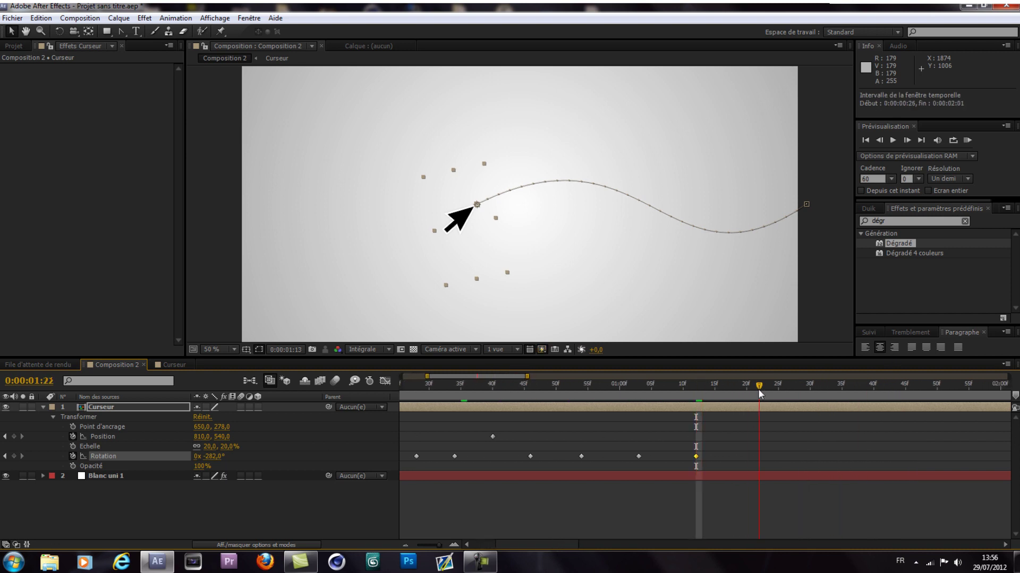
Key arrow rotations of -1x-5°, a slight turn at 0:00:01:35, then -347° and -315° further on
{"action": "left_click_drag", "start_coordinate": [217, 458], "coordinate": [150, 436]}
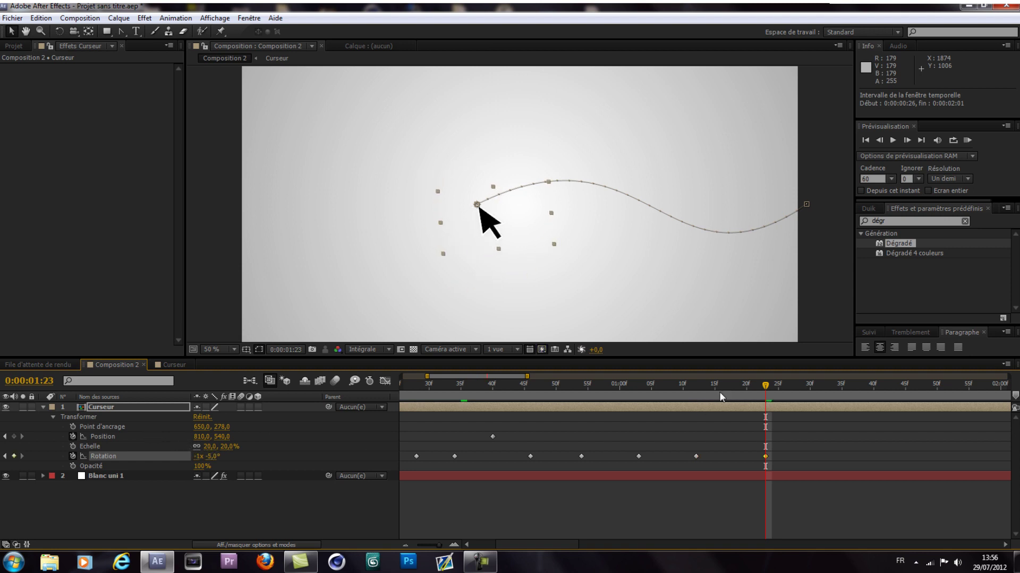
{"action": "left_click_drag", "start_coordinate": [767, 385], "coordinate": [841, 386]}
{"action": "left_click_drag", "start_coordinate": [203, 456], "coordinate": [242, 453]}
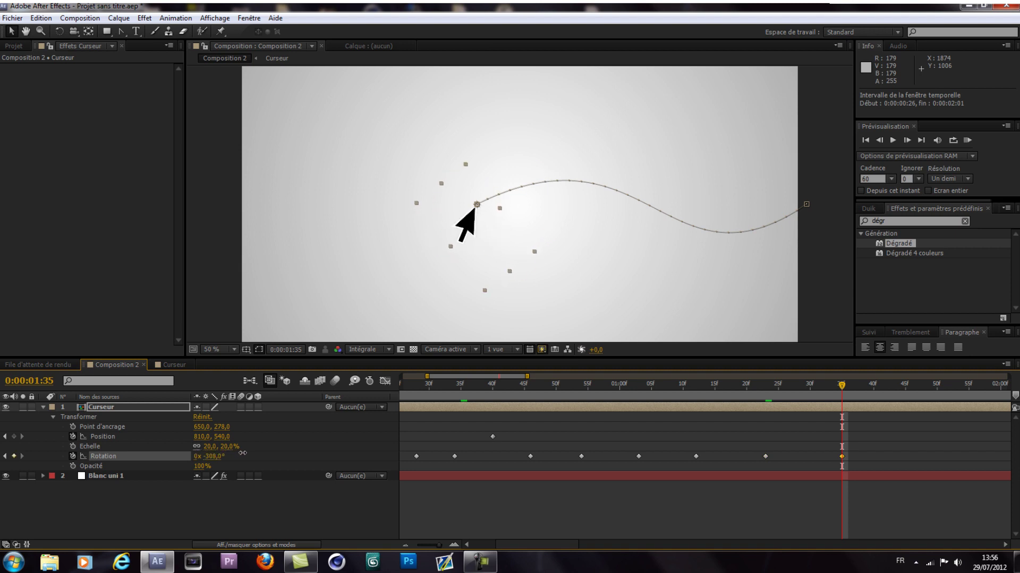
{"action": "key", "text": "Page_Down"}
{"action": "key", "text": "Page_Down"}
{"action": "key", "text": "Page_Down"}
{"action": "key", "text": "Page_Down"}
{"action": "key", "text": "Page_Down"}
{"action": "key", "text": "Page_Down"}
{"action": "key", "text": "Page_Down"}
{"action": "left_click_drag", "start_coordinate": [223, 455], "coordinate": [183, 448]}
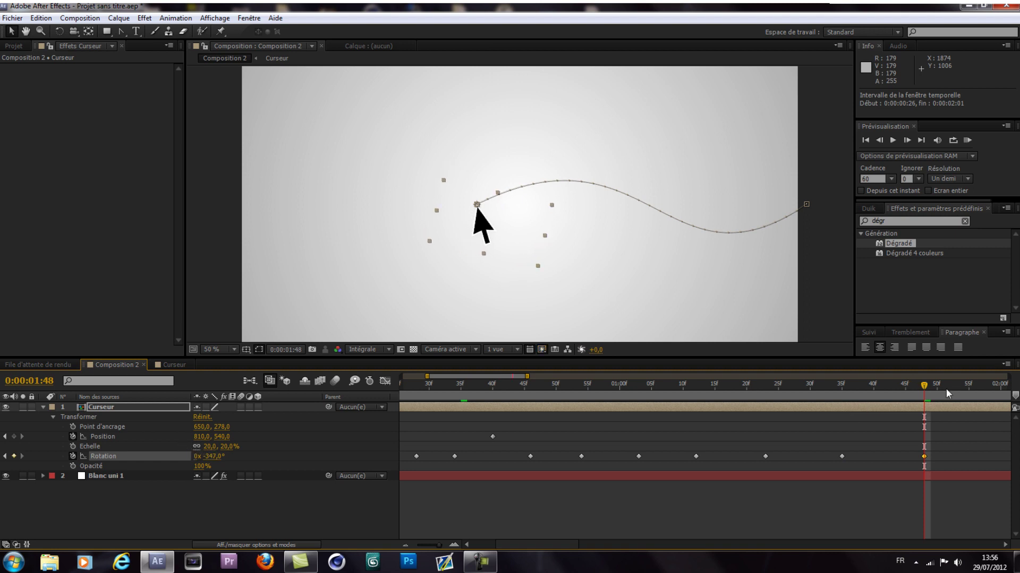
{"action": "left_click_drag", "start_coordinate": [935, 385], "coordinate": [1006, 385]}
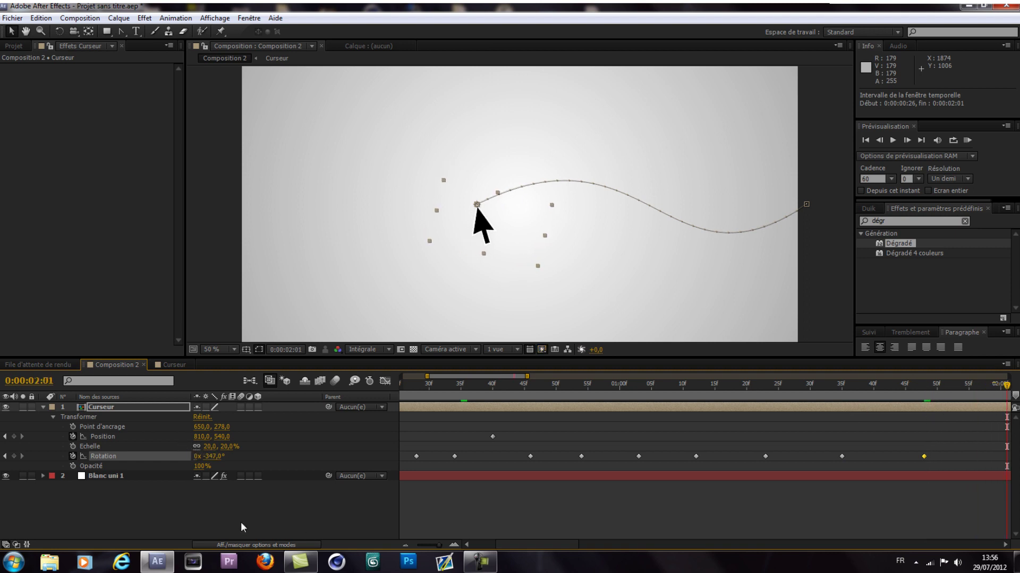
{"action": "mouse_move", "coordinate": [212, 461]}
{"action": "left_mouse_down"}
{"action": "mouse_move", "coordinate": [483, 386]}
{"action": "mouse_move", "coordinate": [683, 385]}
{"action": "left_mouse_up"}
Key rotations of -336°, -329° at 0:00:02:29, -336° at 0:00:02:47, and one at 0:00:03:03, then RAM-preview
{"action": "left_click_drag", "start_coordinate": [212, 461], "coordinate": [192, 451]}
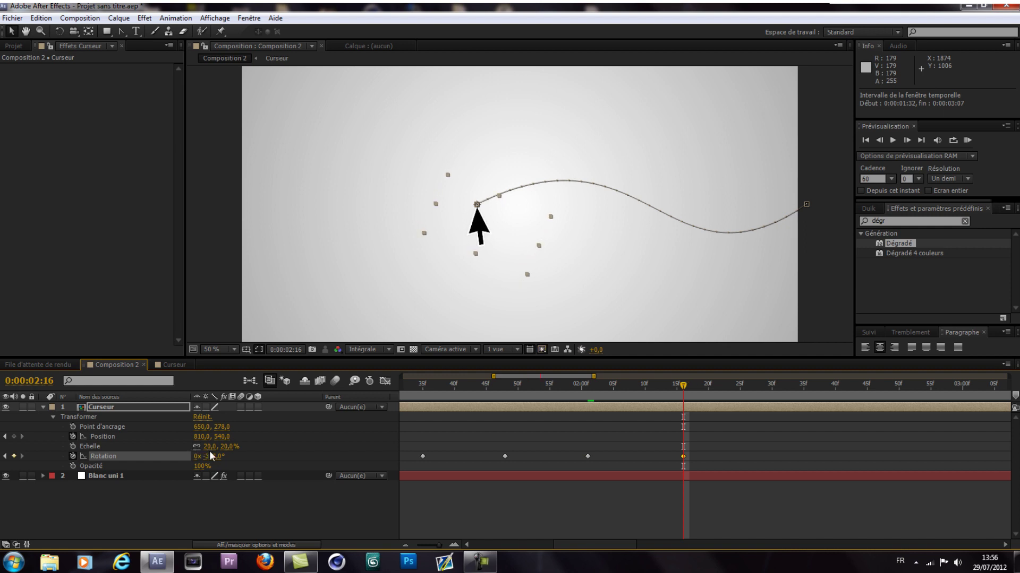
{"action": "left_click_drag", "start_coordinate": [683, 385], "coordinate": [767, 391]}
{"action": "left_click_drag", "start_coordinate": [217, 456], "coordinate": [222, 456]}
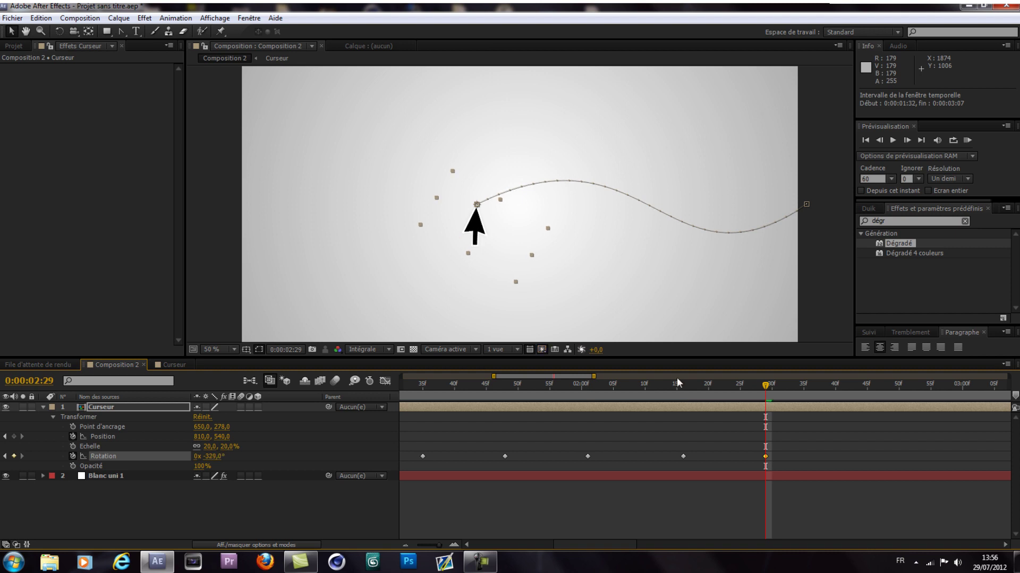
{"action": "key", "text": "space"}
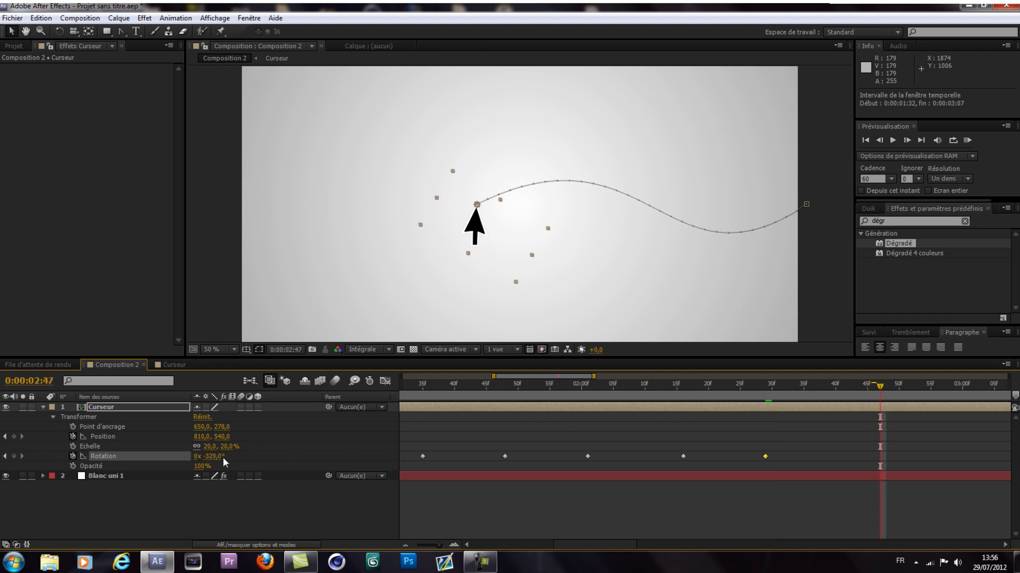
{"action": "left_click_drag", "start_coordinate": [211, 456], "coordinate": [206, 456]}
{"action": "key", "text": "space"}
{"action": "left_click_drag", "start_coordinate": [215, 461], "coordinate": [217, 458]}
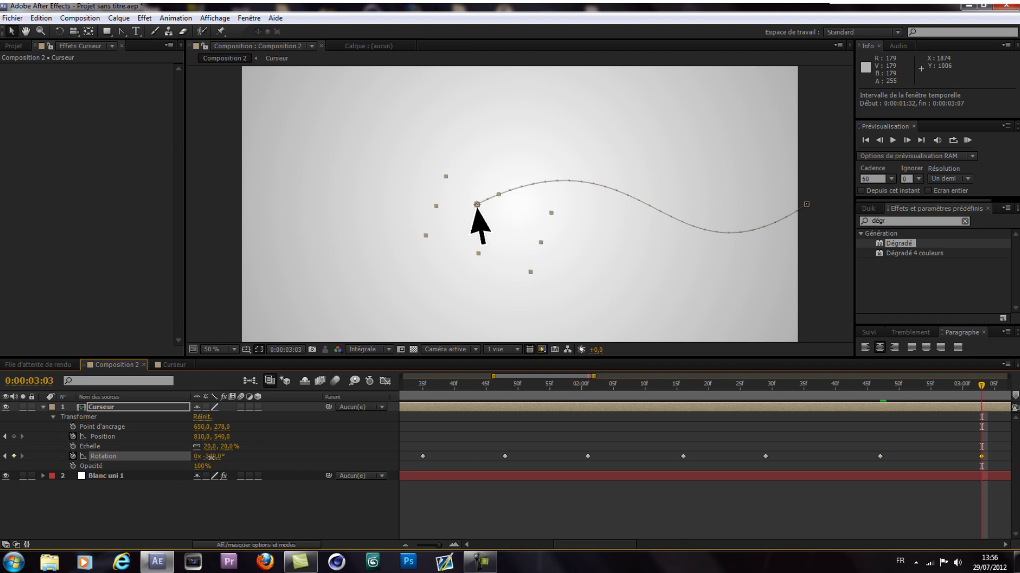
{"action": "left_click", "coordinate": [967, 140]}
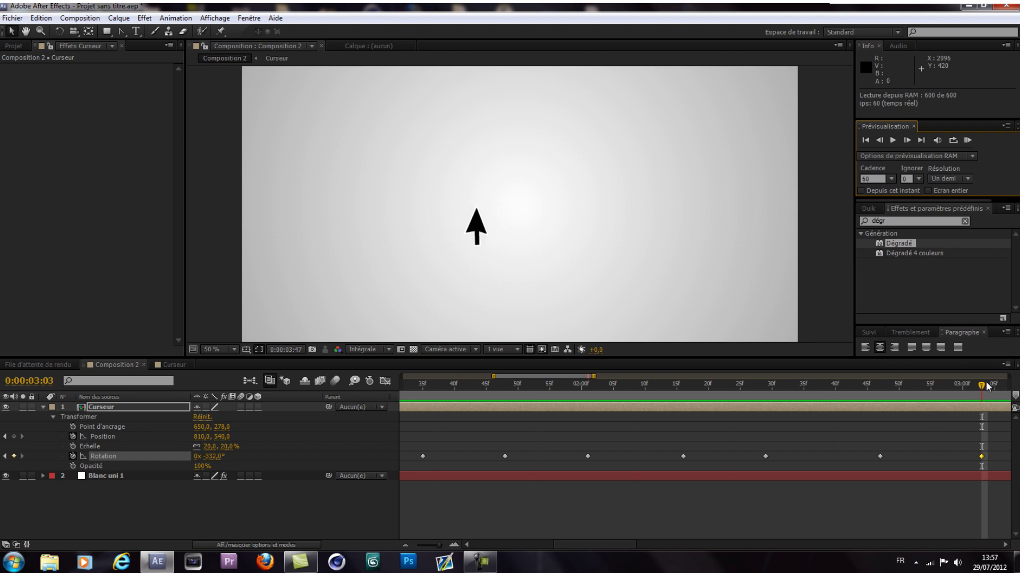
Stop the preview, zoom the timeline out to show all rotation keyframes, and return to about 1 second
{"action": "left_click", "coordinate": [954, 391]}
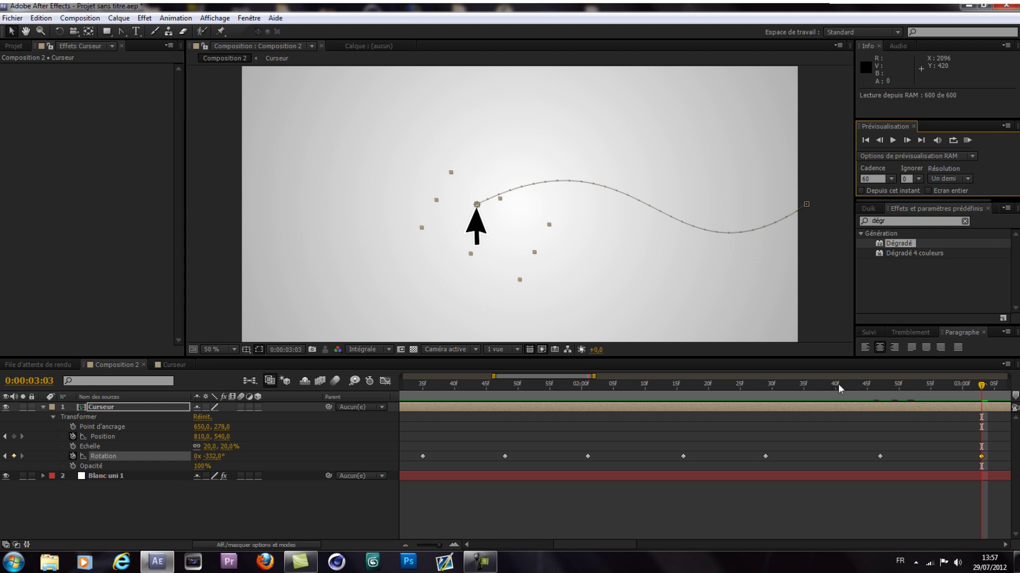
{"action": "left_click_drag", "start_coordinate": [492, 376], "coordinate": [401, 376]}
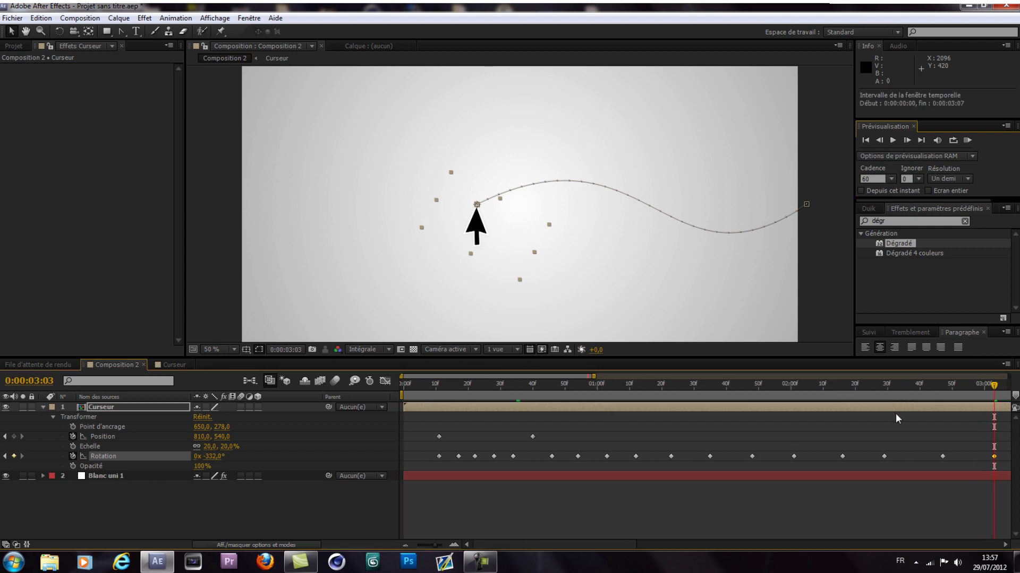
{"action": "mouse_move", "coordinate": [987, 389]}
{"action": "left_mouse_down"}
{"action": "mouse_move", "coordinate": [529, 384]}
{"action": "mouse_move", "coordinate": [708, 396]}
{"action": "mouse_move", "coordinate": [673, 394]}
{"action": "left_mouse_up"}
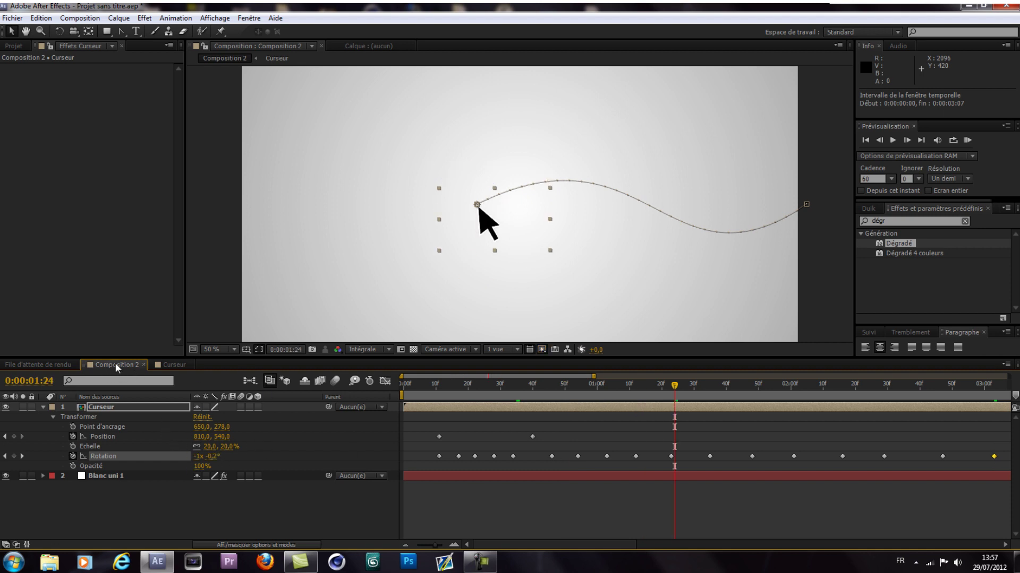
Enable motion blur for the composition and the Curseur layer, then return to 0:00:00:57
{"action": "left_click", "coordinate": [334, 380]}
{"action": "left_click", "coordinate": [103, 409]}
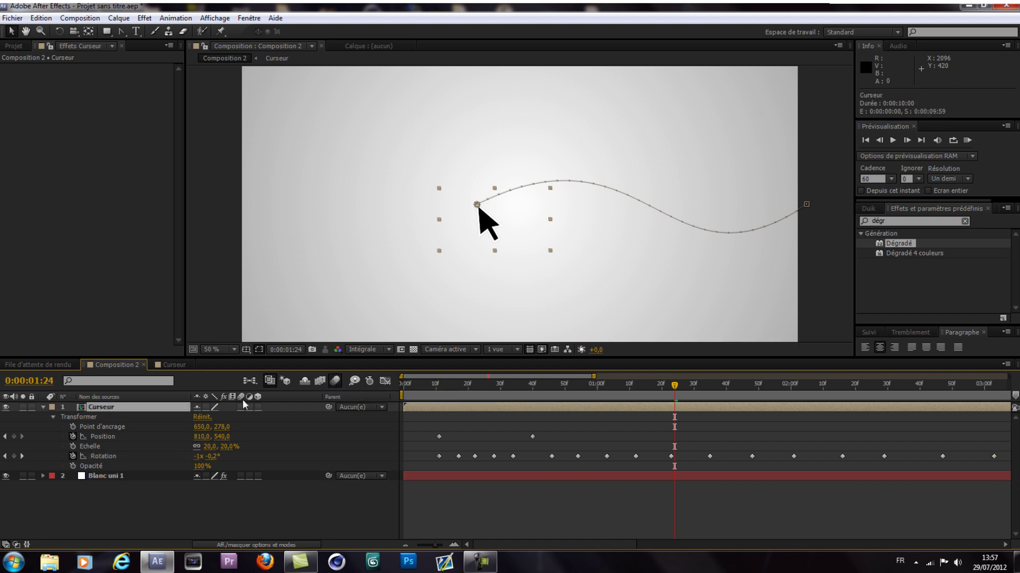
{"action": "left_click", "coordinate": [240, 408]}
{"action": "left_click", "coordinate": [270, 546]}
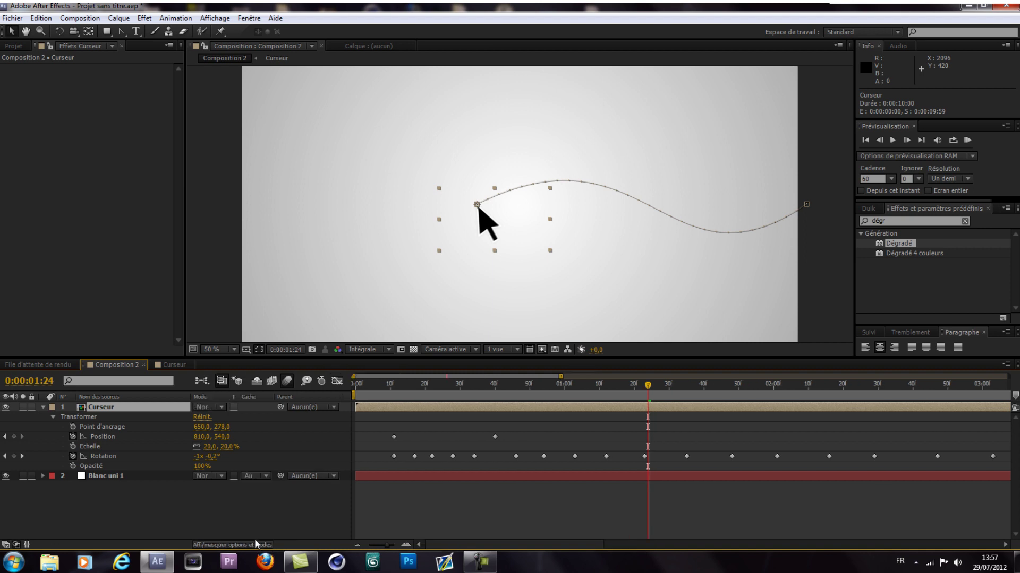
{"action": "left_click", "coordinate": [240, 546]}
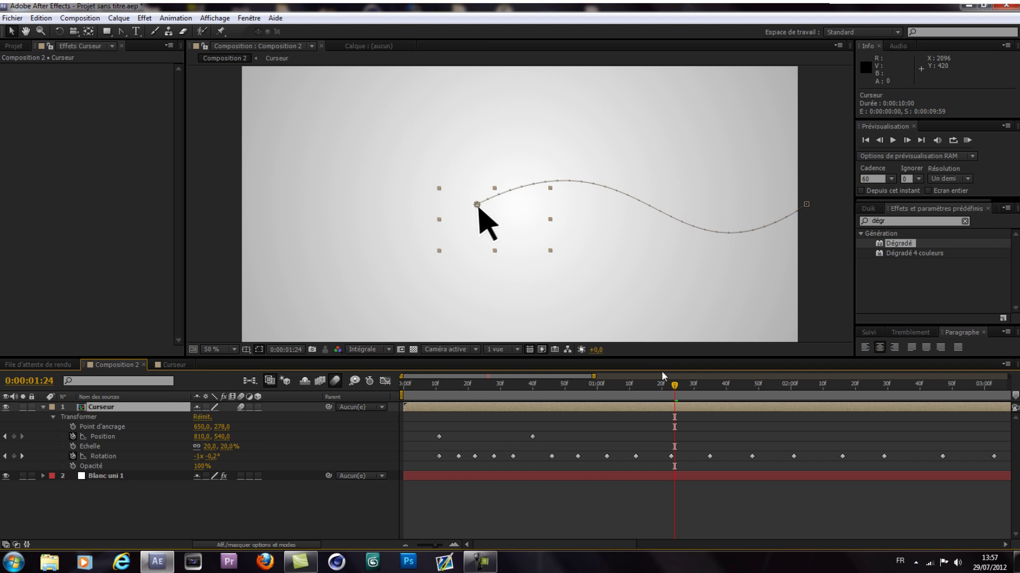
{"action": "mouse_move", "coordinate": [667, 391]}
{"action": "left_mouse_down"}
{"action": "mouse_move", "coordinate": [589, 390]}
{"action": "mouse_move", "coordinate": [607, 391]}
{"action": "left_mouse_up"}
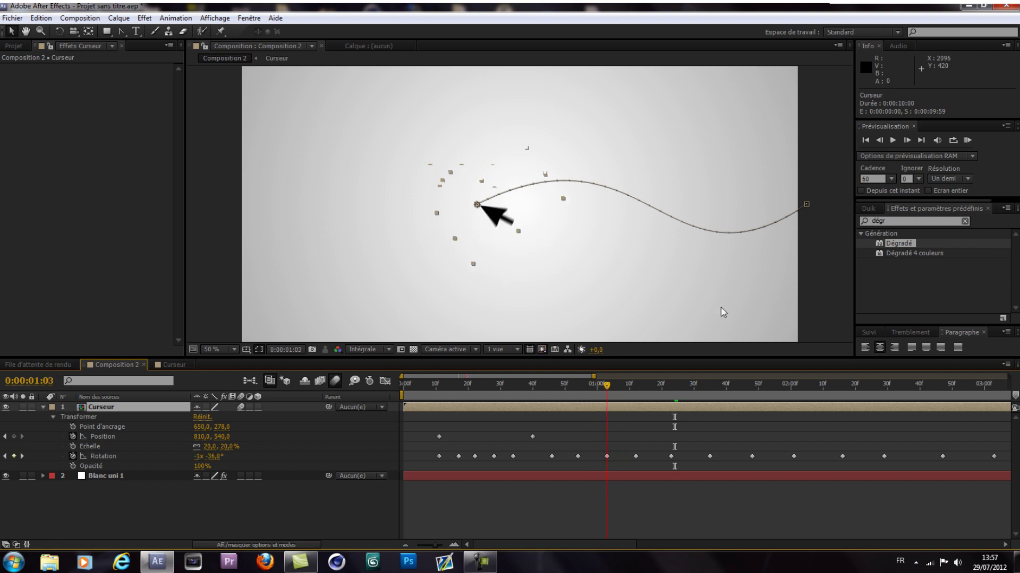
{"action": "left_click", "coordinate": [963, 141]}
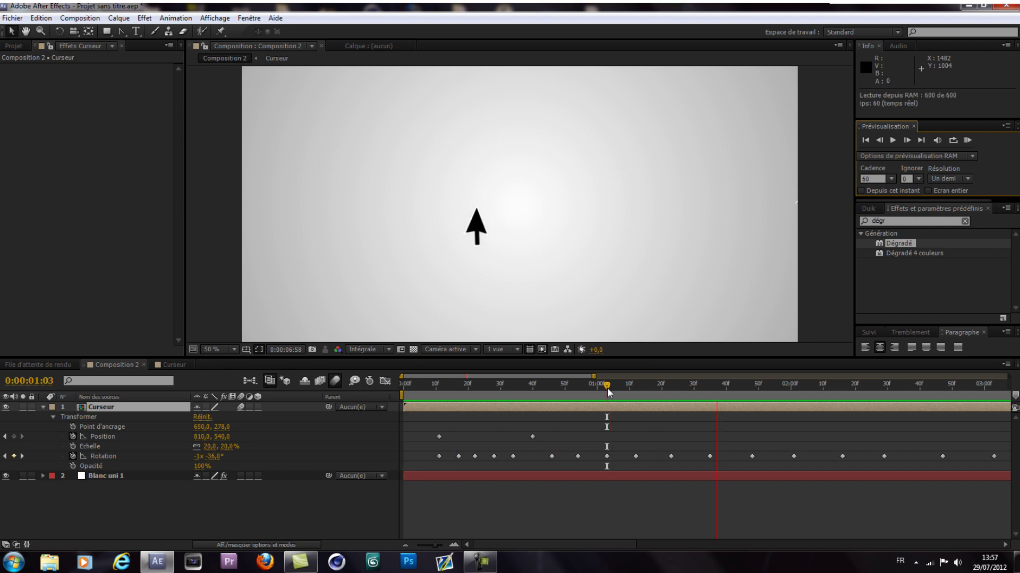
{"action": "left_click", "coordinate": [605, 389]}
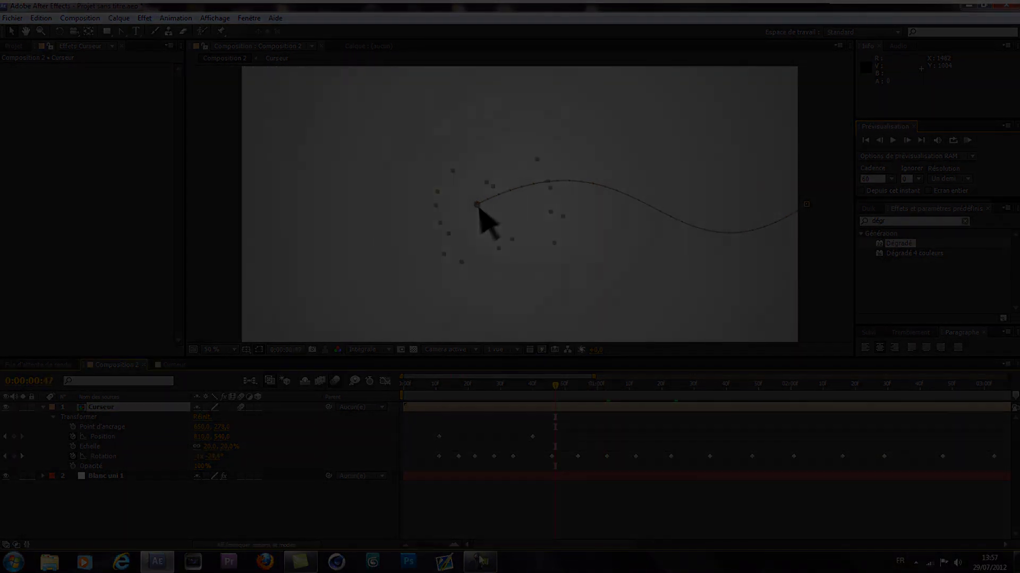
{"action": "left_click_drag", "start_coordinate": [606, 388], "coordinate": [555, 389]}
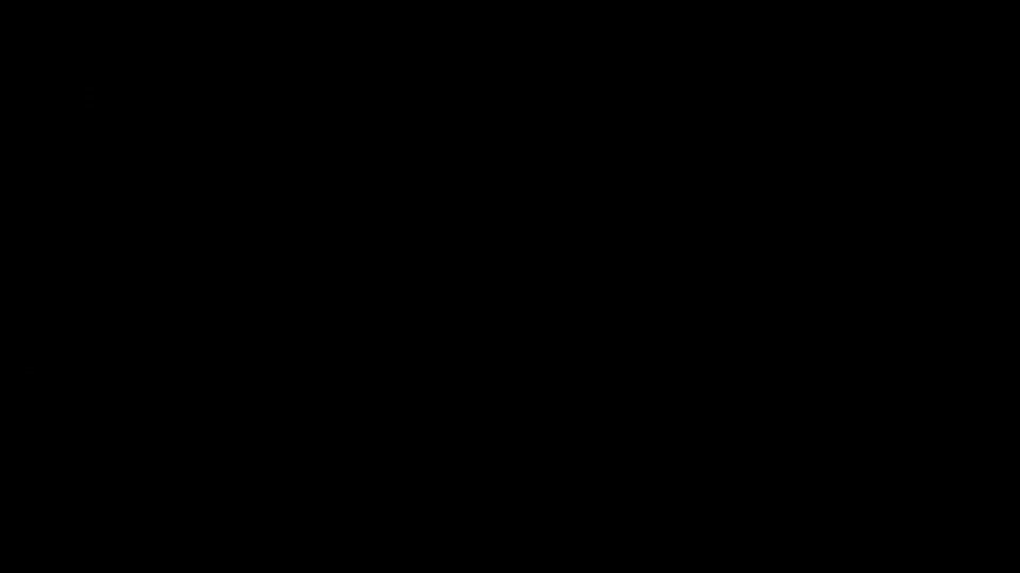